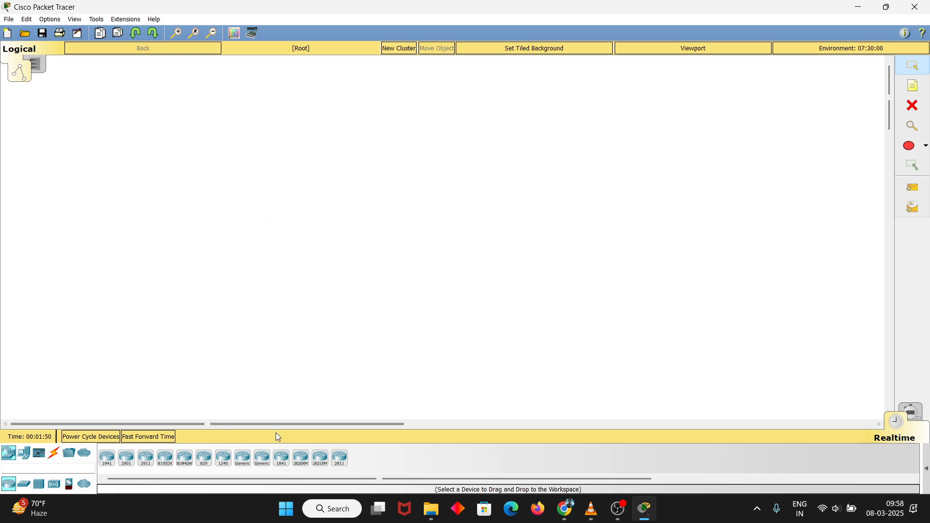
Place three 2811 routers in a row across the upper part of the workspace
click(340, 464)
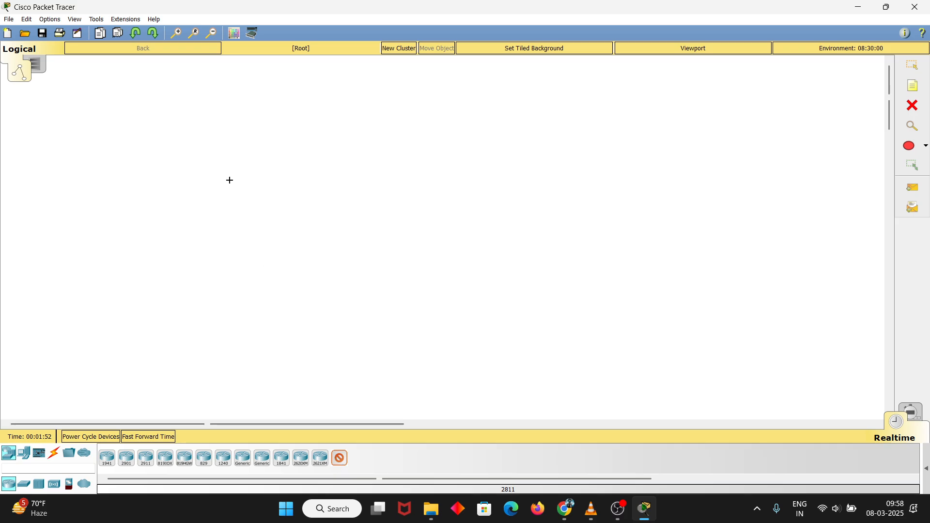
click(340, 463)
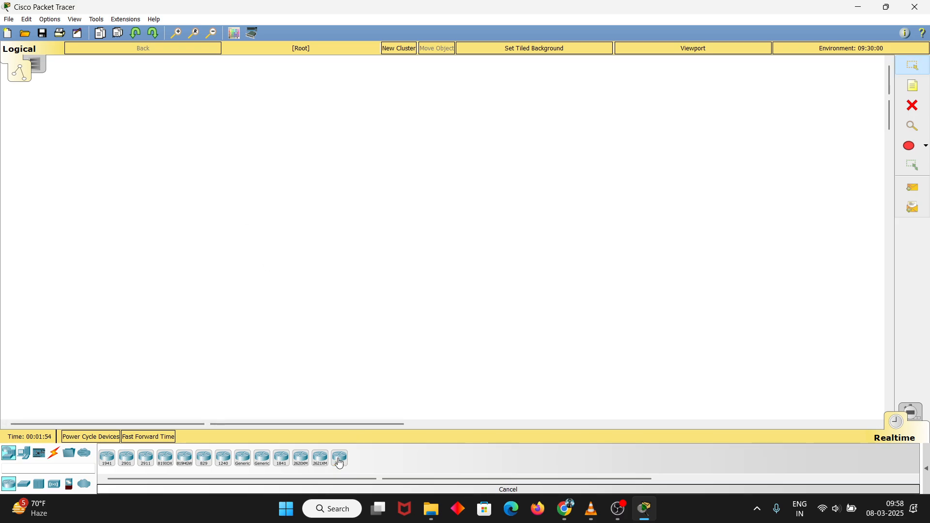
click(340, 463)
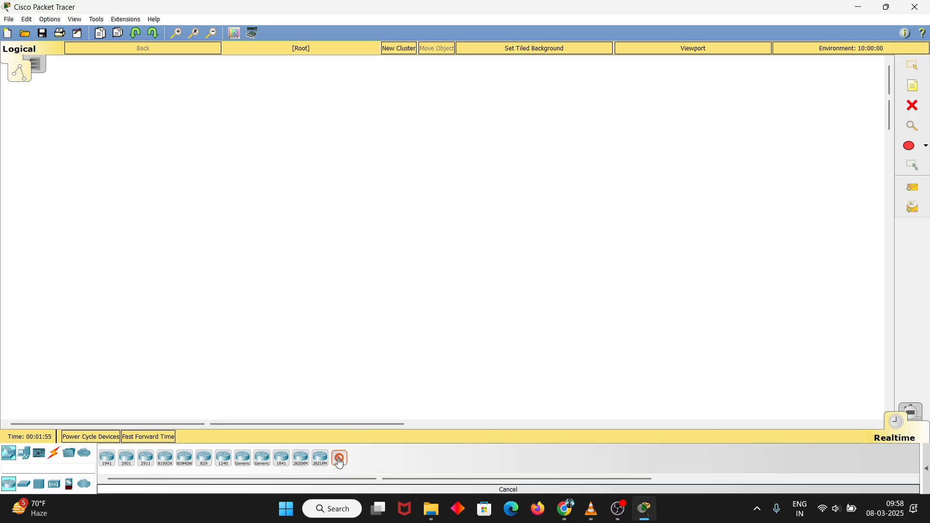
click(158, 117)
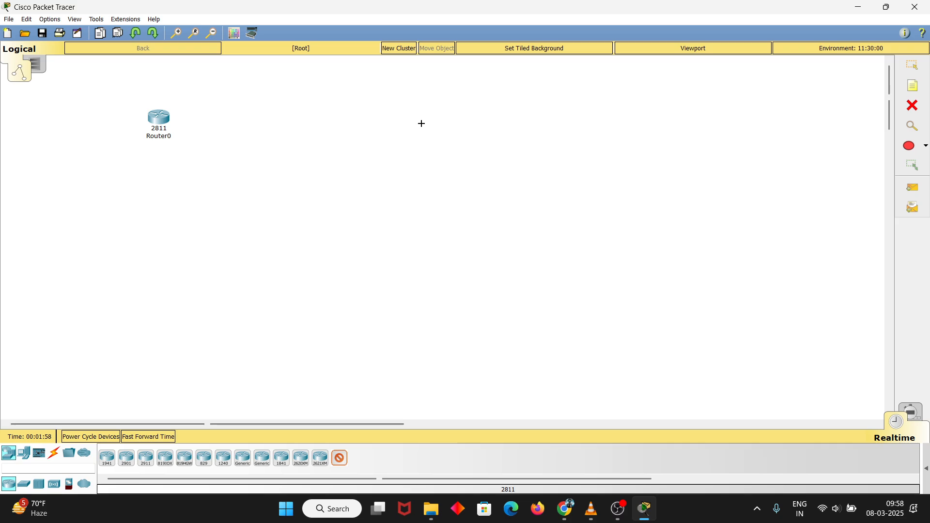
click(421, 124)
click(653, 124)
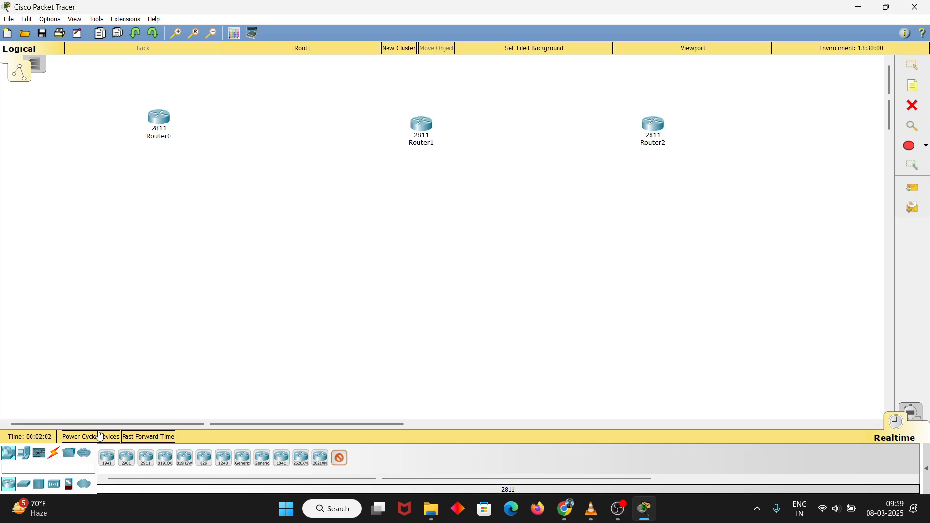
Place three 2950-24 switches in the workspace, one below each router
click(22, 486)
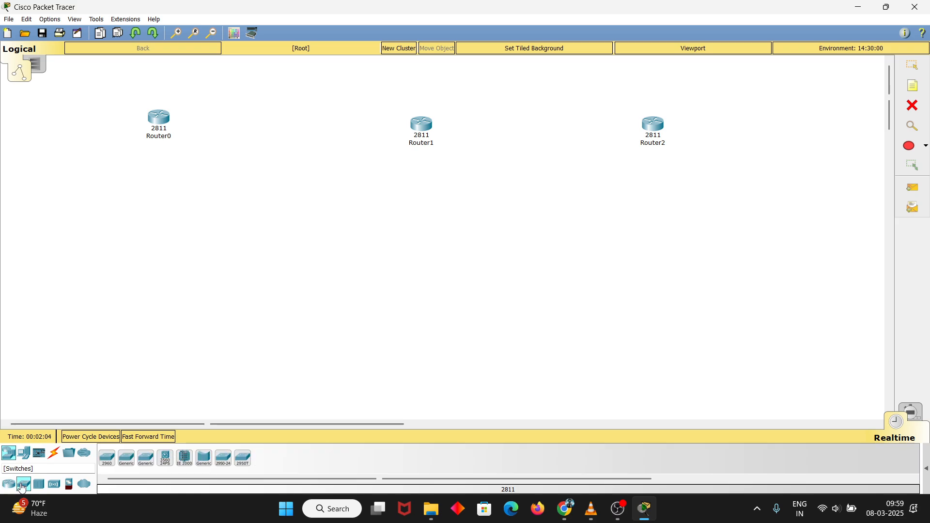
click(224, 458)
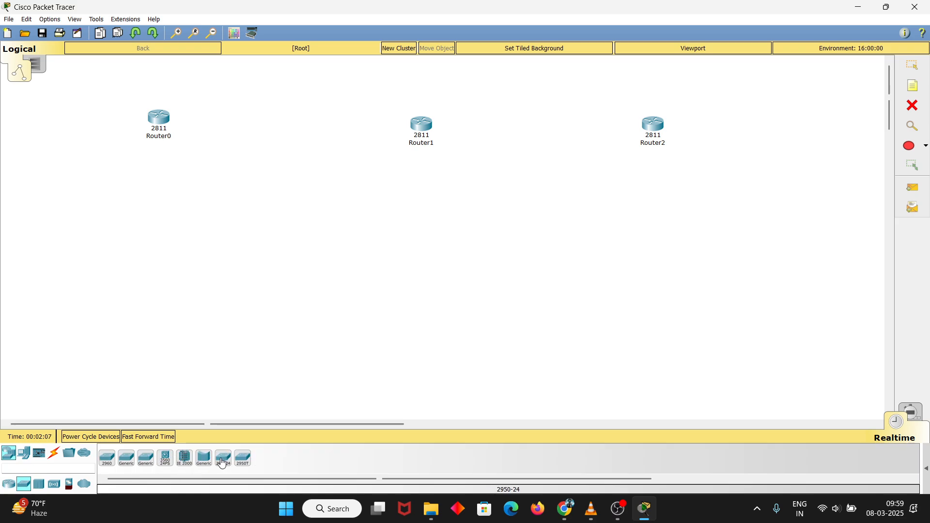
click(90, 241)
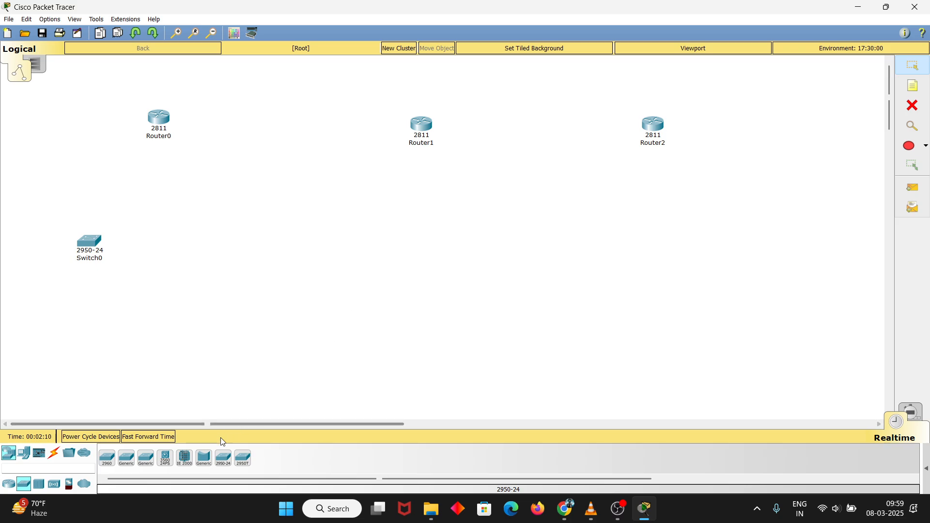
click(223, 459)
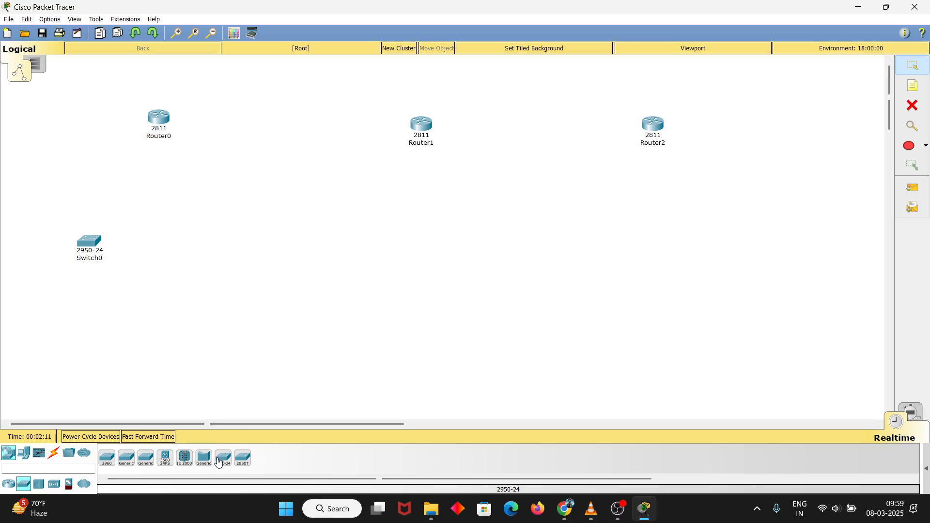
click(419, 259)
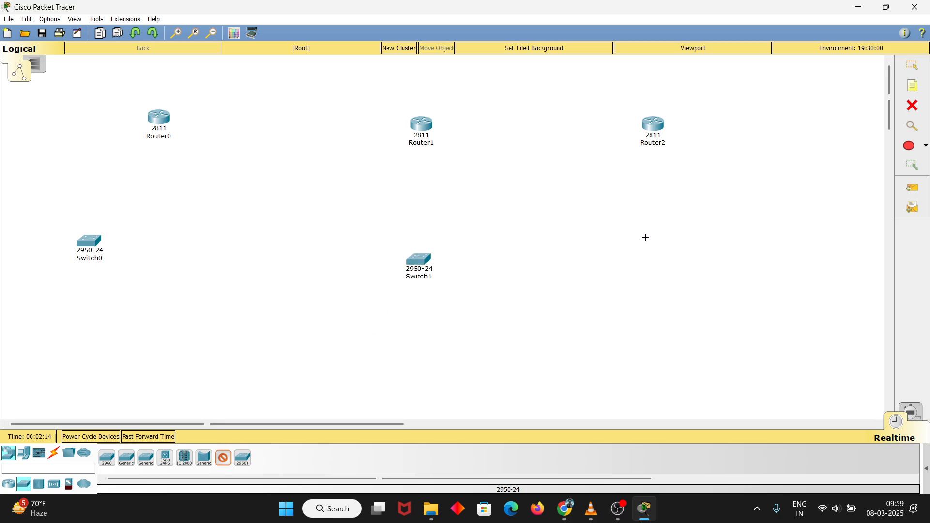
click(677, 247)
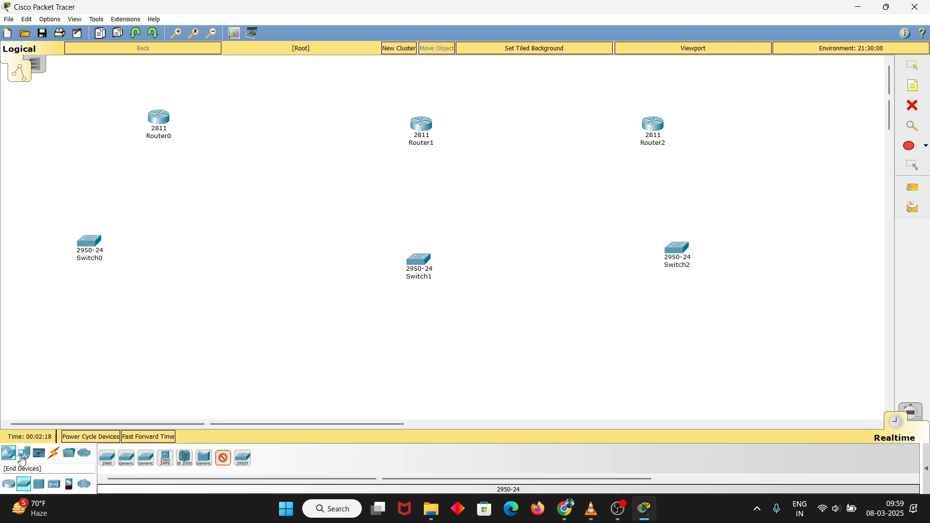
Add six PC-PT end devices, two below each switch
click(23, 453)
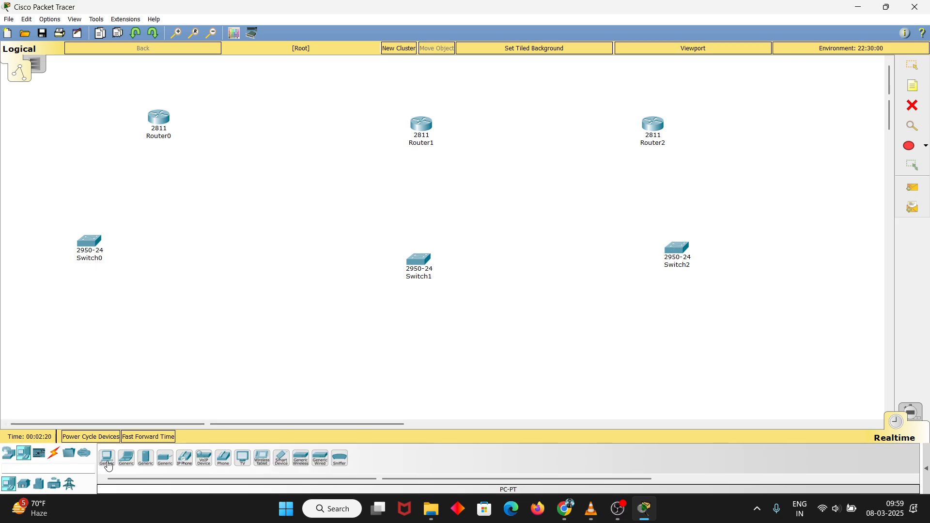
click(107, 458)
click(16, 343)
click(128, 362)
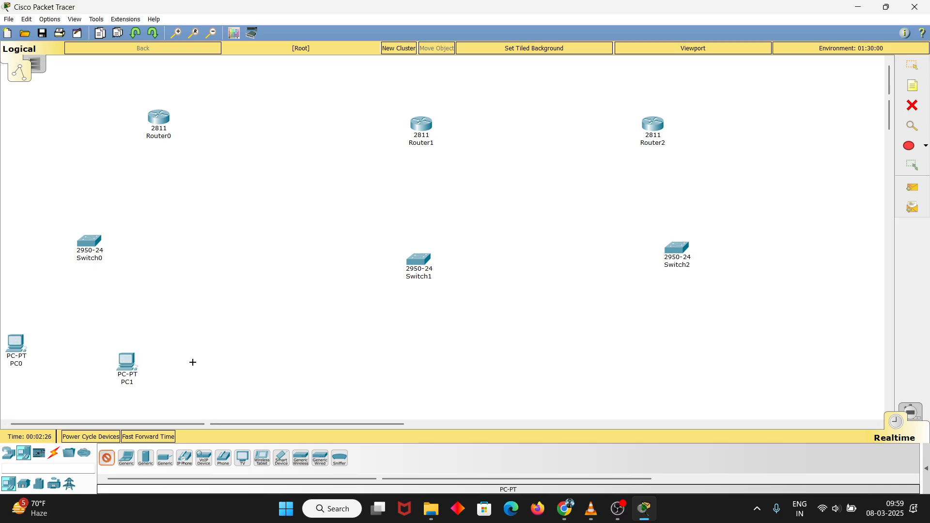
click(359, 350)
click(488, 352)
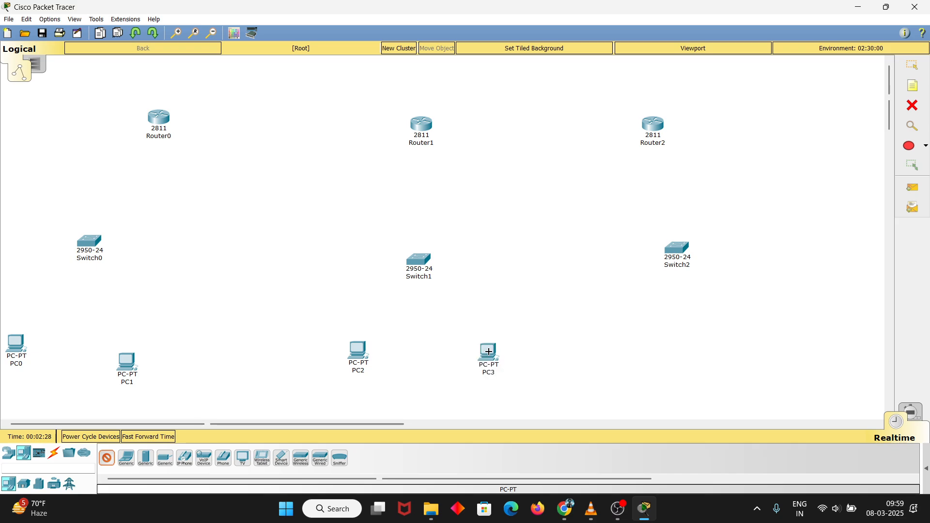
click(661, 337)
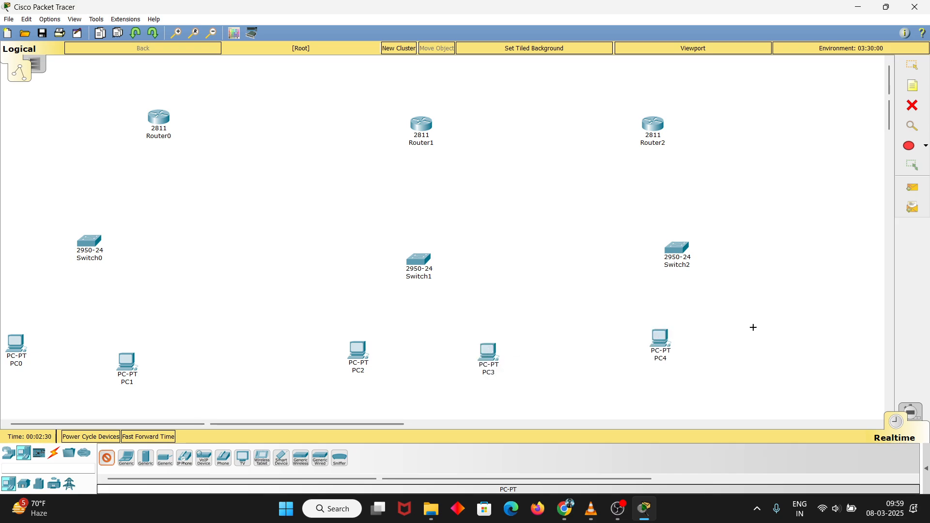
click(779, 311)
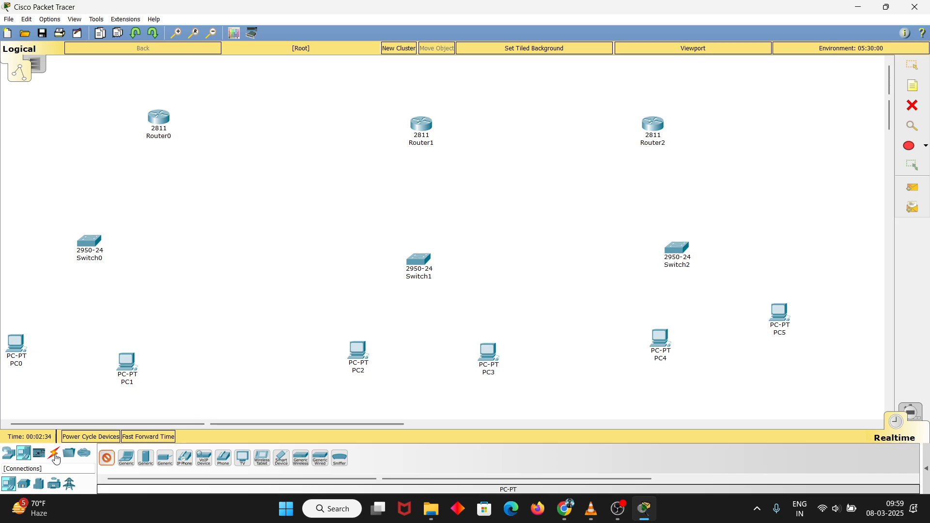
Connect PC0 to Switch0 using the automatically chosen connection type
click(55, 455)
click(107, 460)
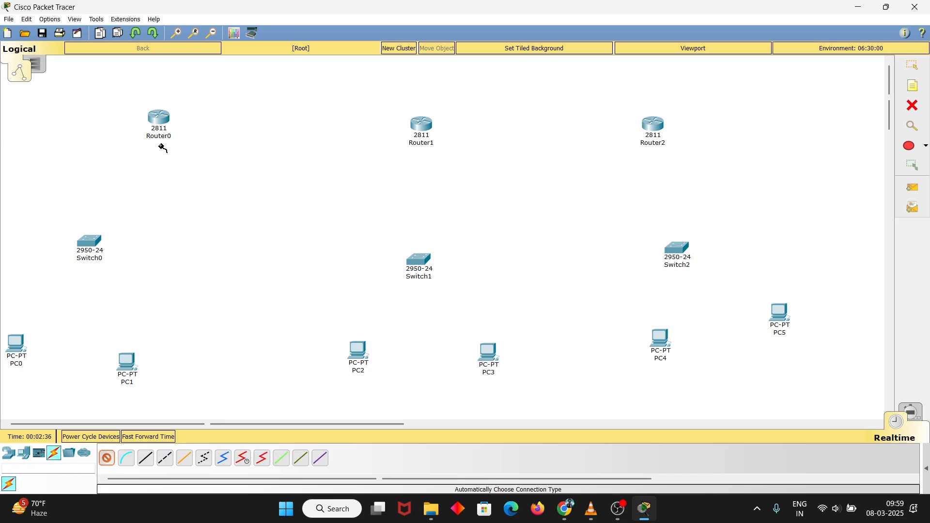
click(106, 460)
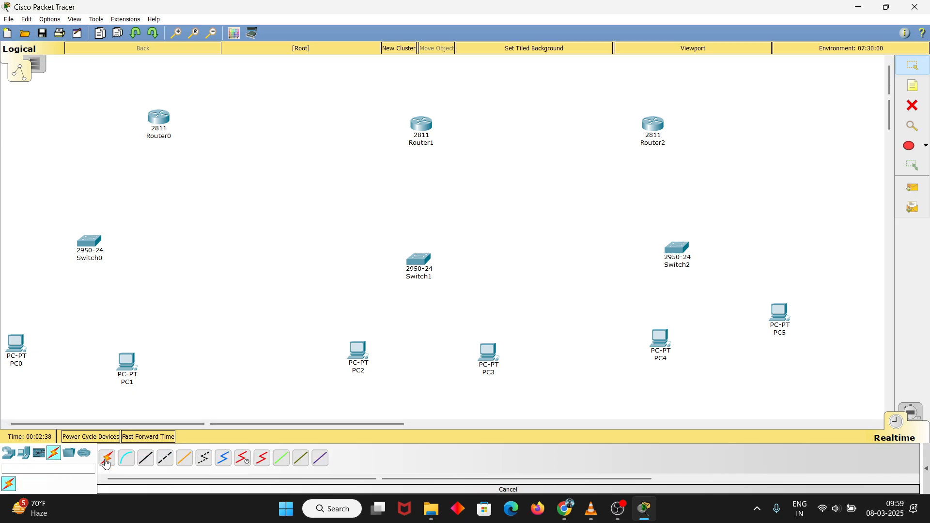
click(106, 460)
click(106, 460)
click(106, 461)
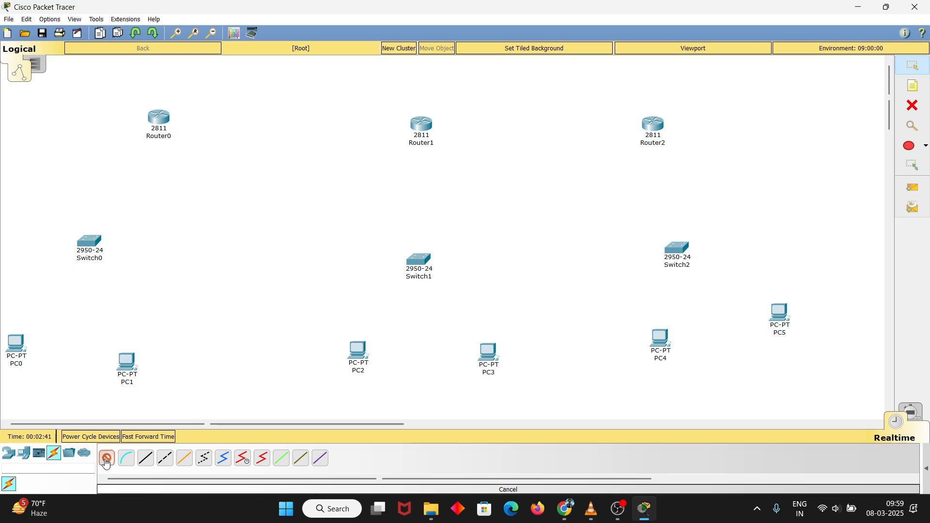
click(87, 242)
click(17, 344)
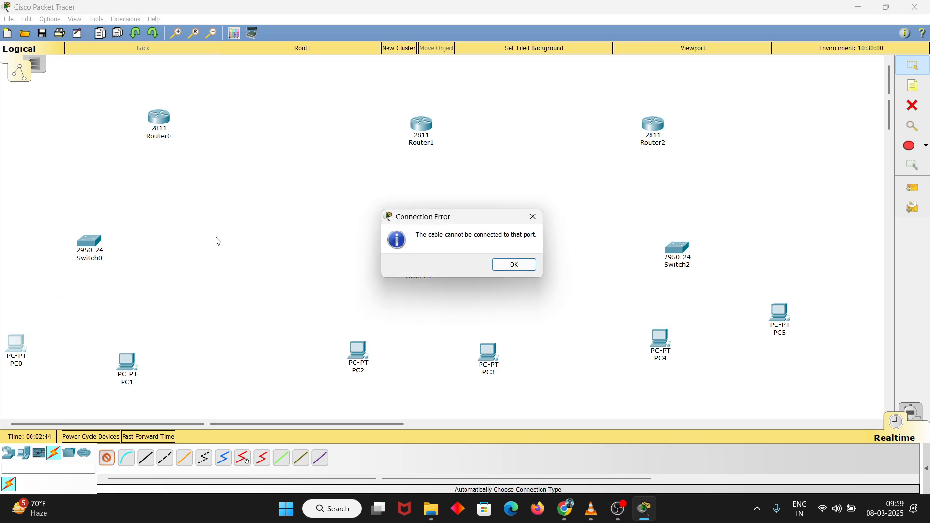
click(511, 265)
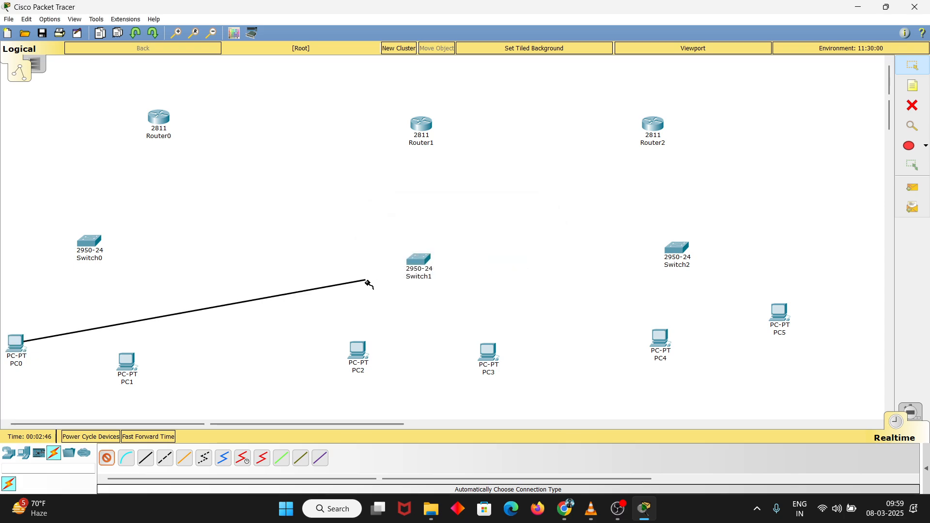
click(90, 243)
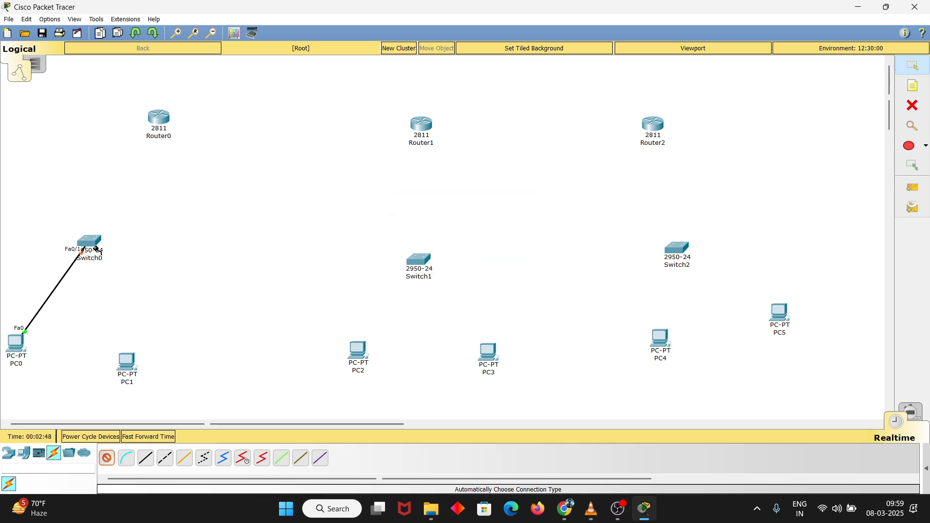
Connect Router0 and PC1 to Switch0 with automatically chosen cables
click(165, 120)
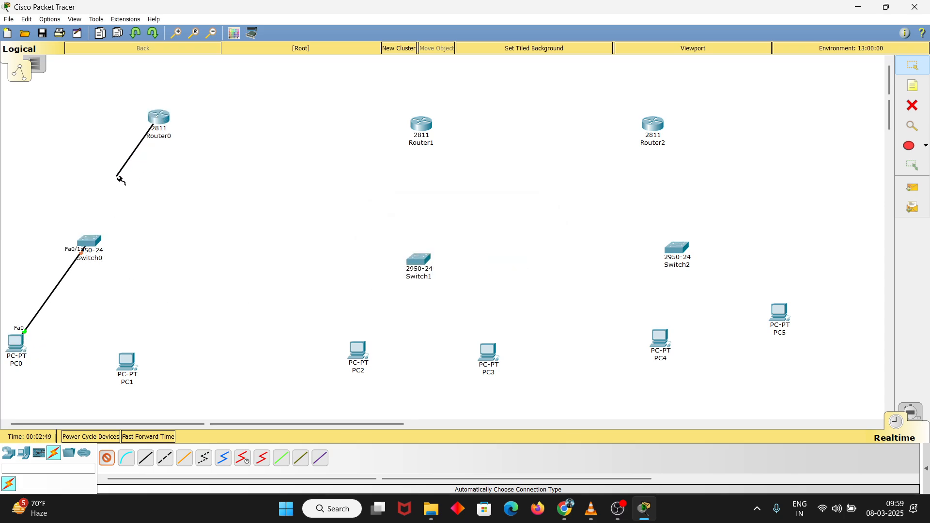
click(89, 243)
click(127, 357)
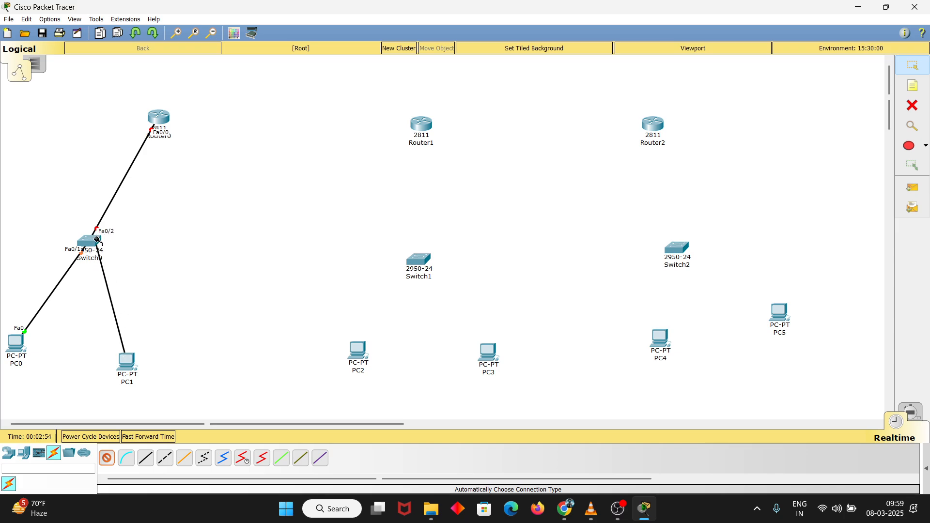
click(93, 246)
Link Router1 to both Router0 and Router2 with automatic connections, and connect PC2 to Switch1
click(421, 124)
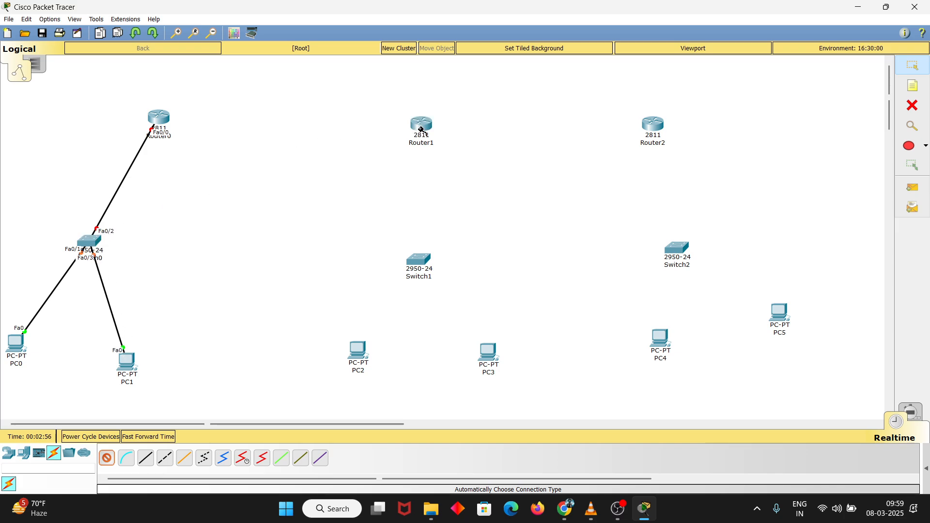
click(169, 120)
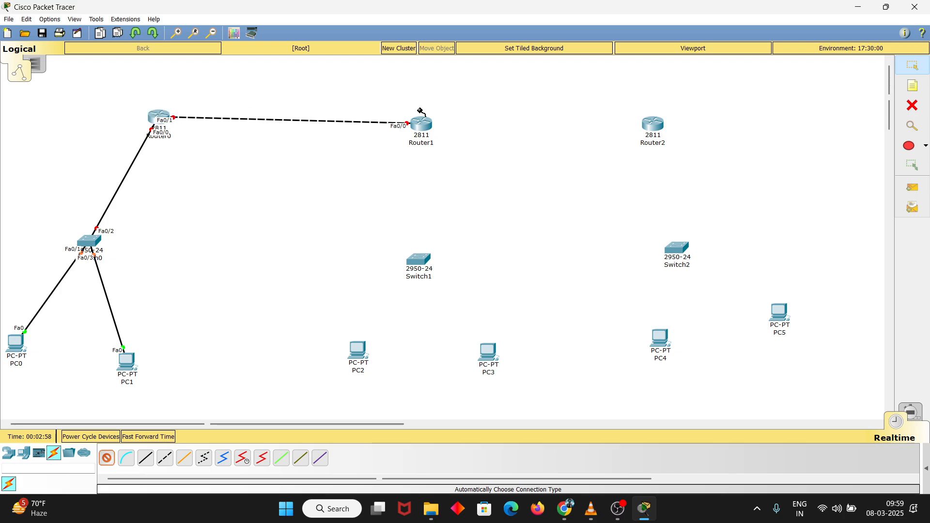
click(424, 127)
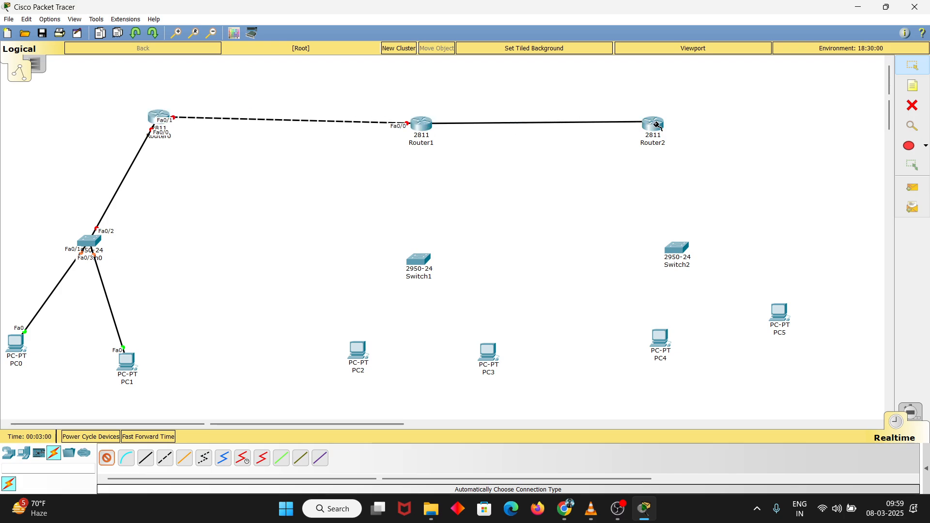
click(652, 125)
click(357, 347)
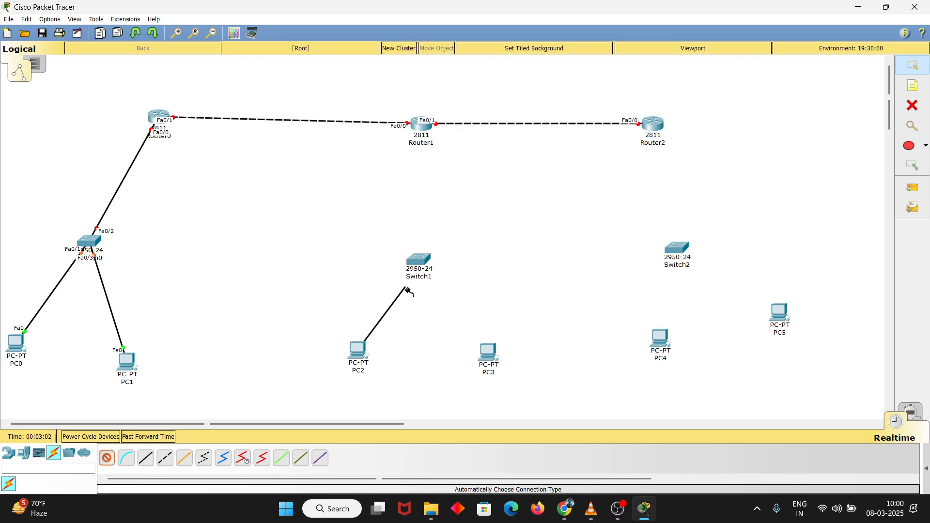
click(420, 264)
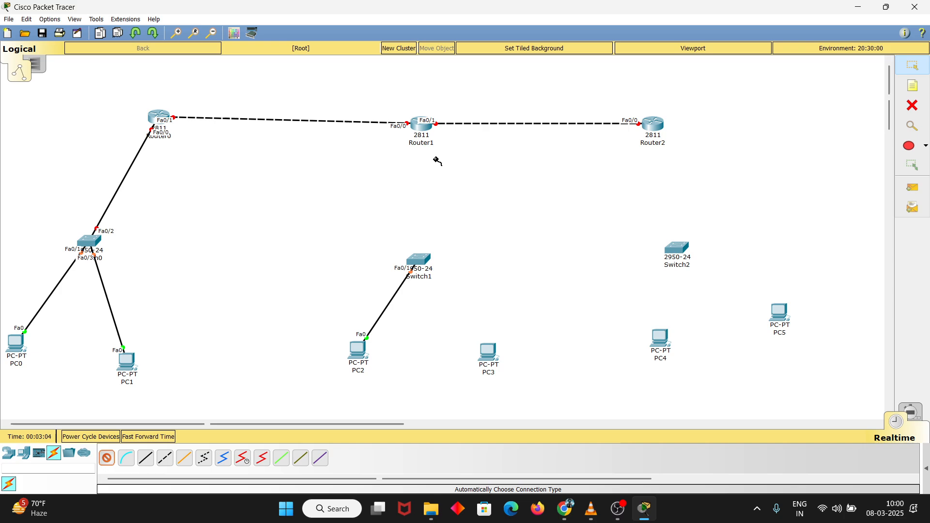
Try to connect Router1 to Switch1 with an automatically chosen cable
click(420, 129)
click(418, 261)
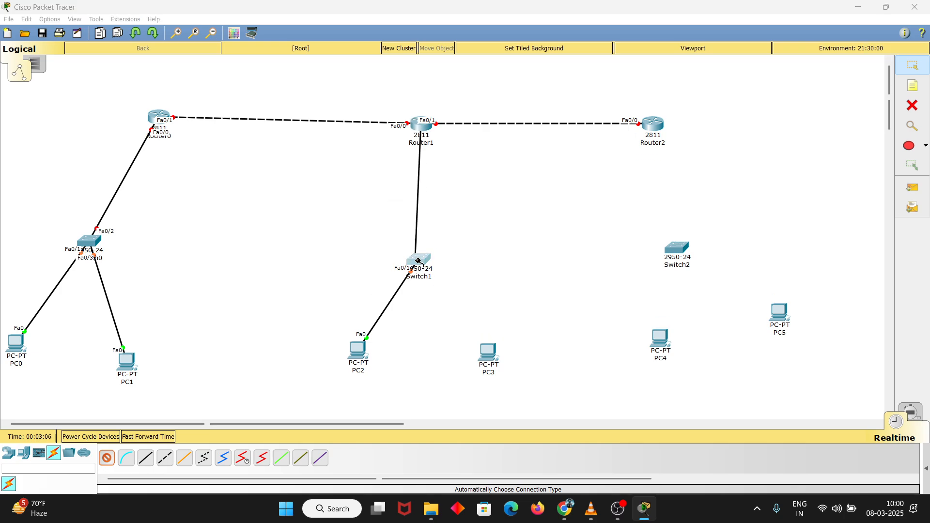
click(514, 265)
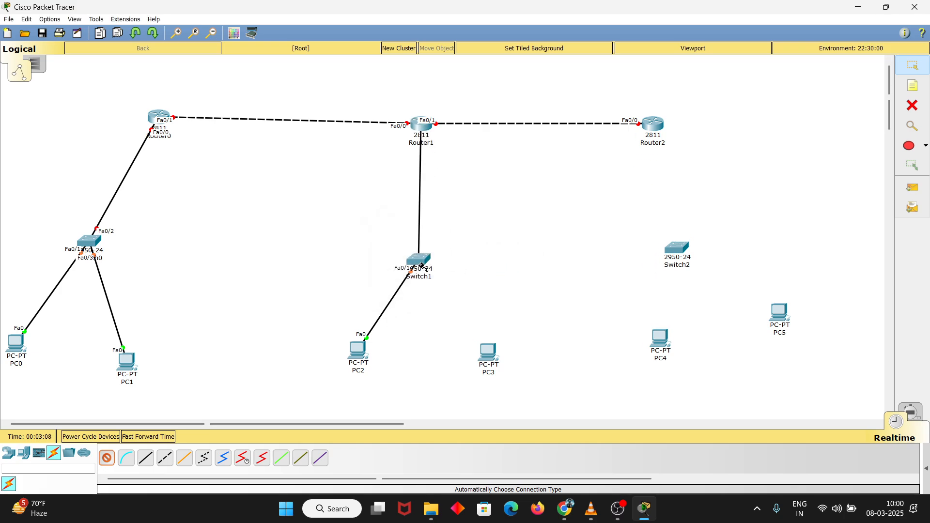
click(420, 264)
click(513, 264)
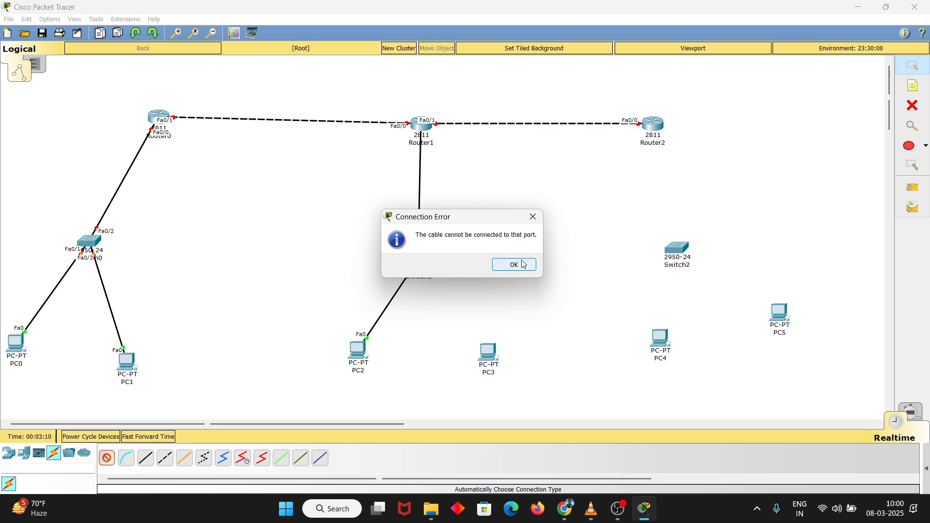
click(421, 257)
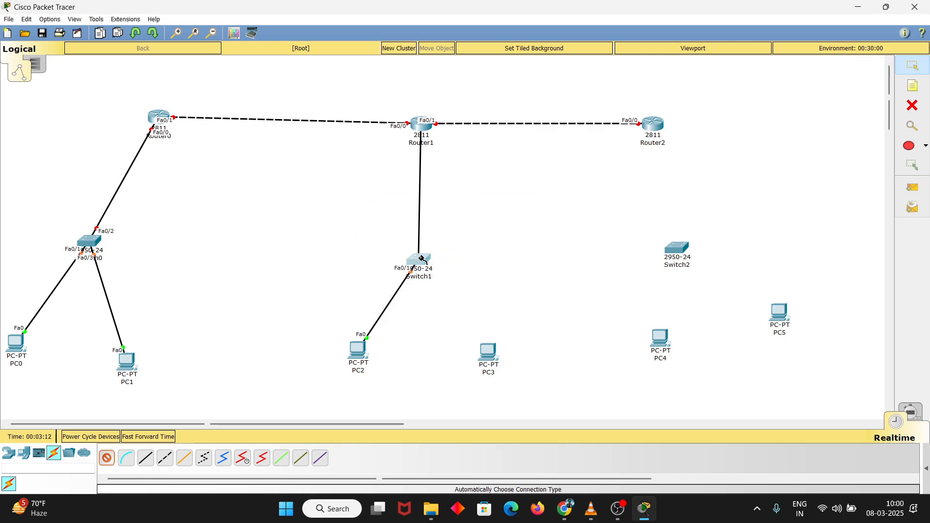
click(513, 263)
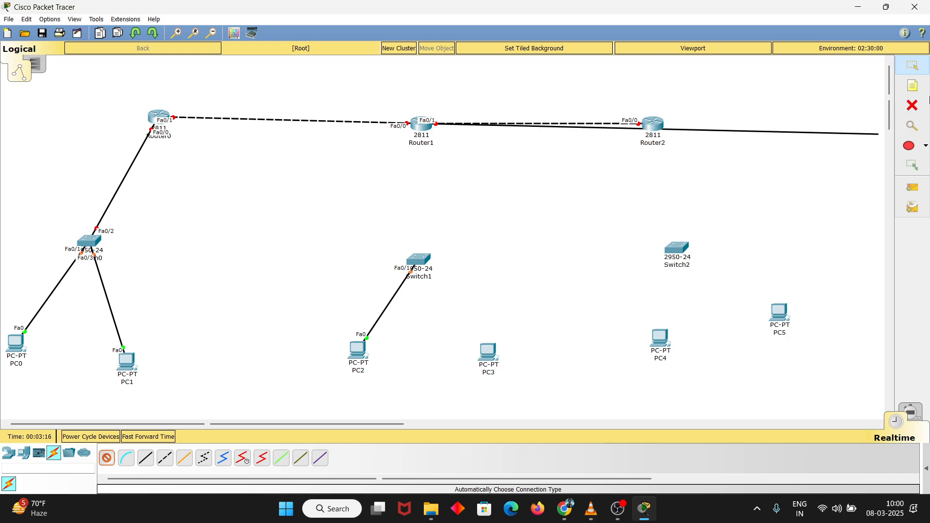
click(913, 106)
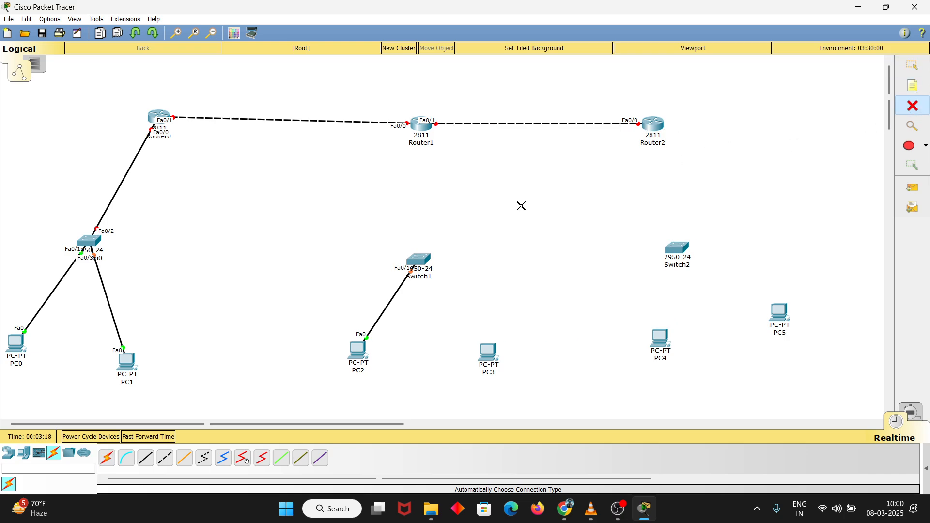
Connect Switch1 to PC3 with an automatically chosen cable
click(915, 68)
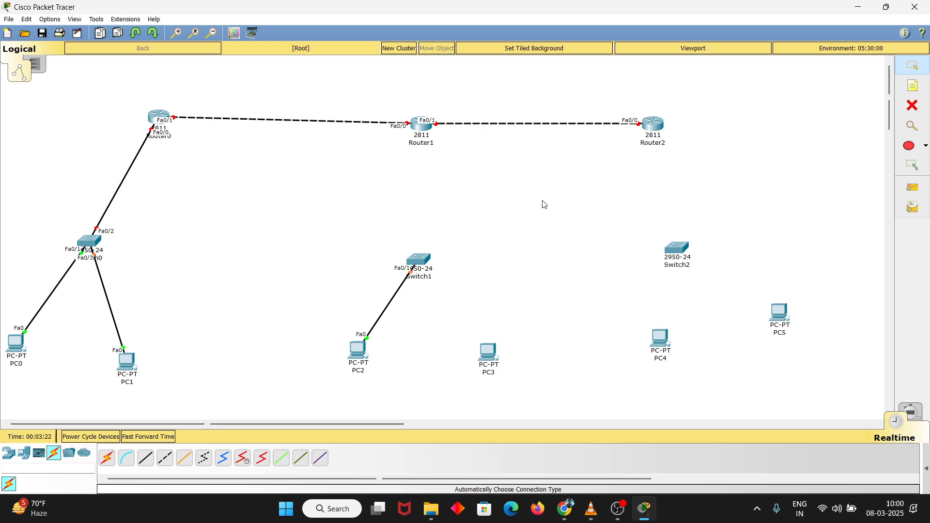
click(109, 458)
click(420, 261)
click(488, 352)
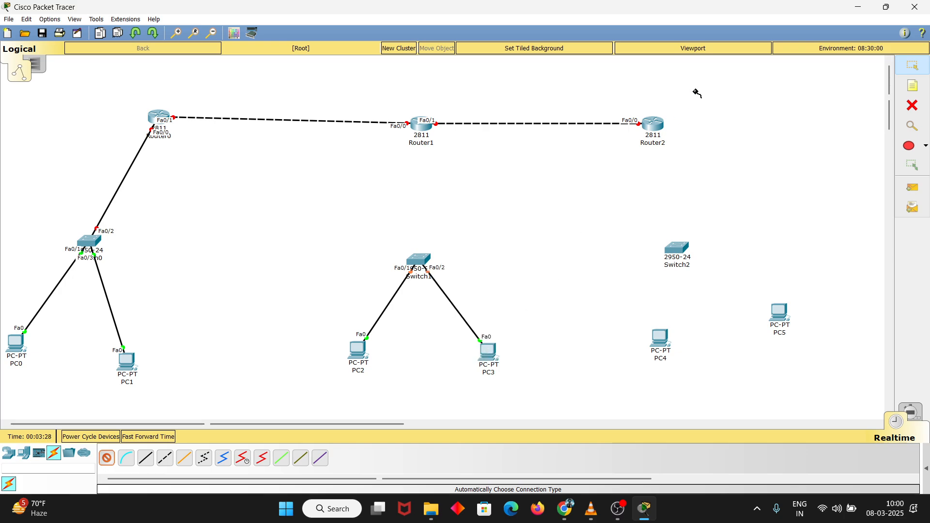
Connect Router2, PC4 and PC5 to Switch2 with automatically chosen cables
click(653, 124)
click(673, 245)
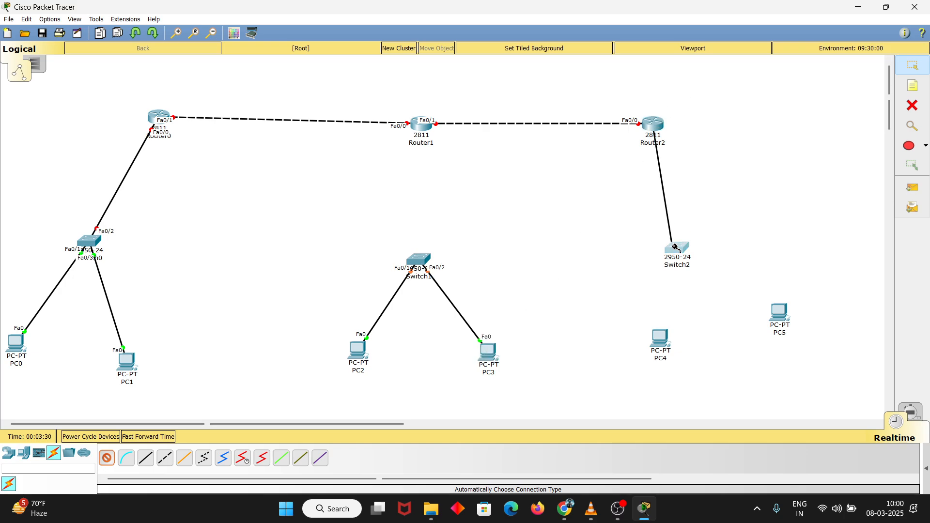
click(661, 342)
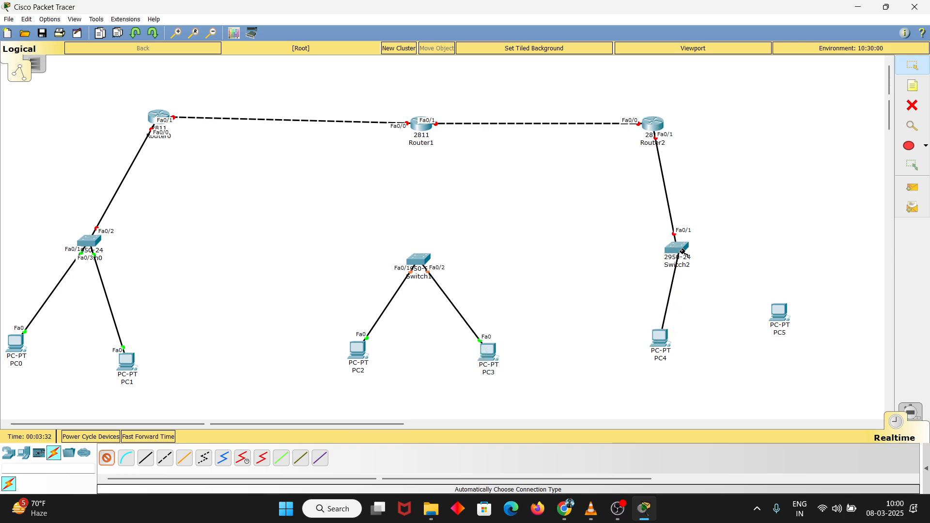
click(676, 248)
click(677, 248)
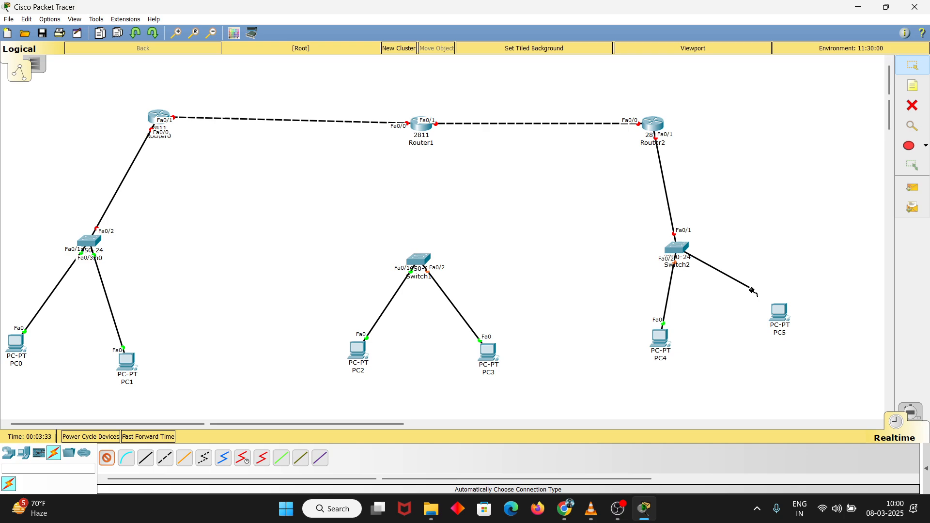
click(779, 312)
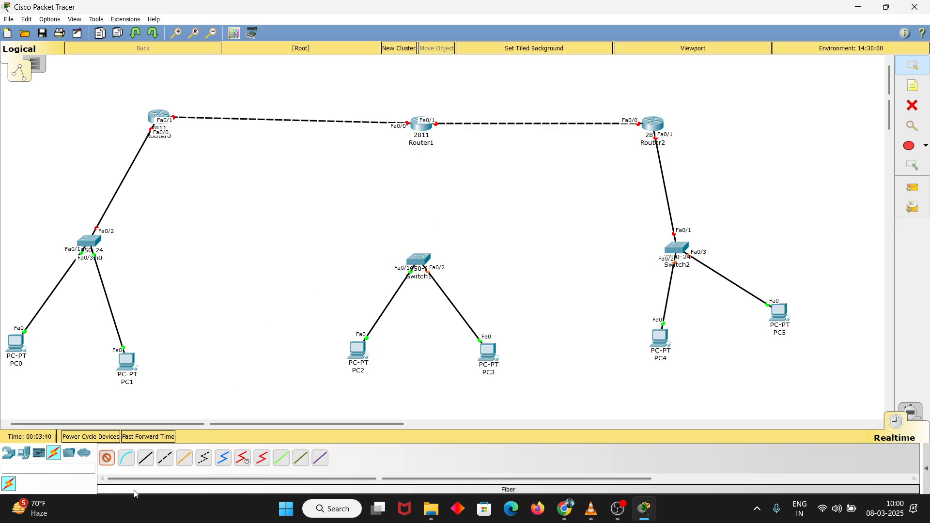
click(107, 459)
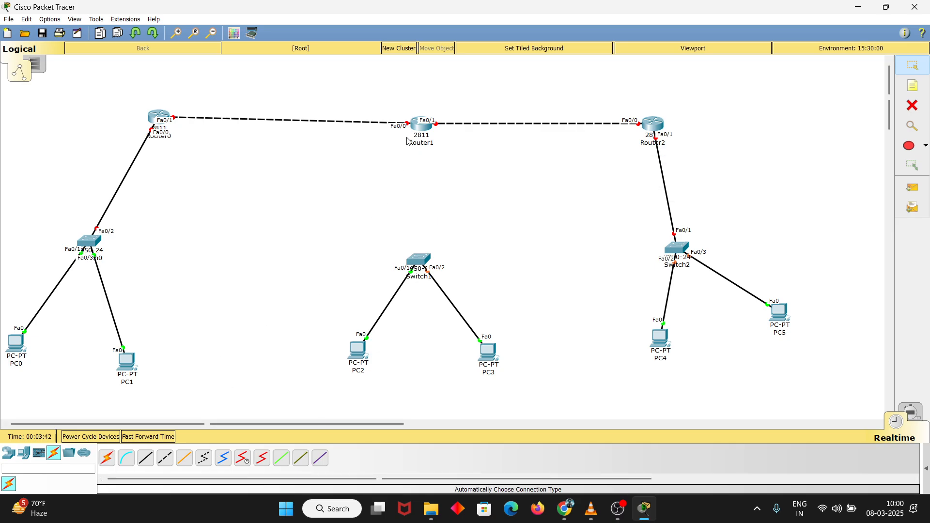
Open Router1's physical device view in a maximized window and enlarge the chassis image
click(424, 128)
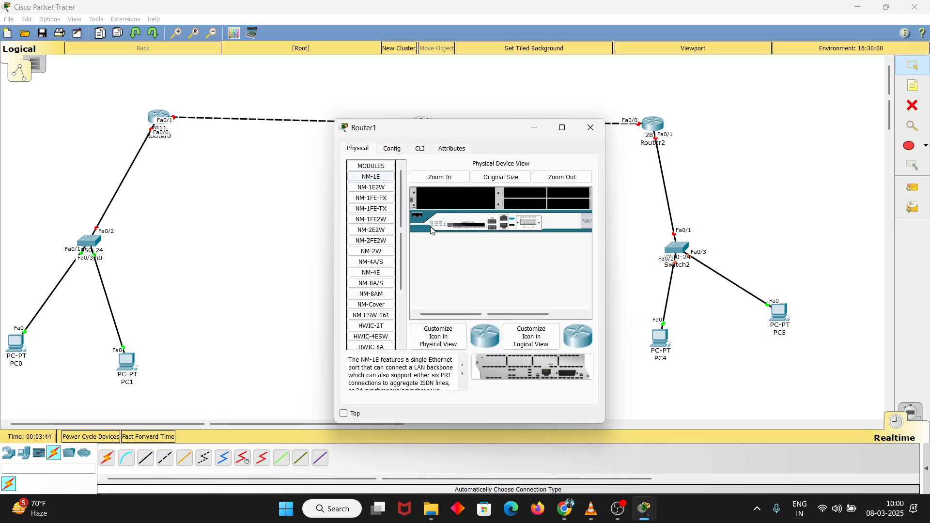
click(562, 128)
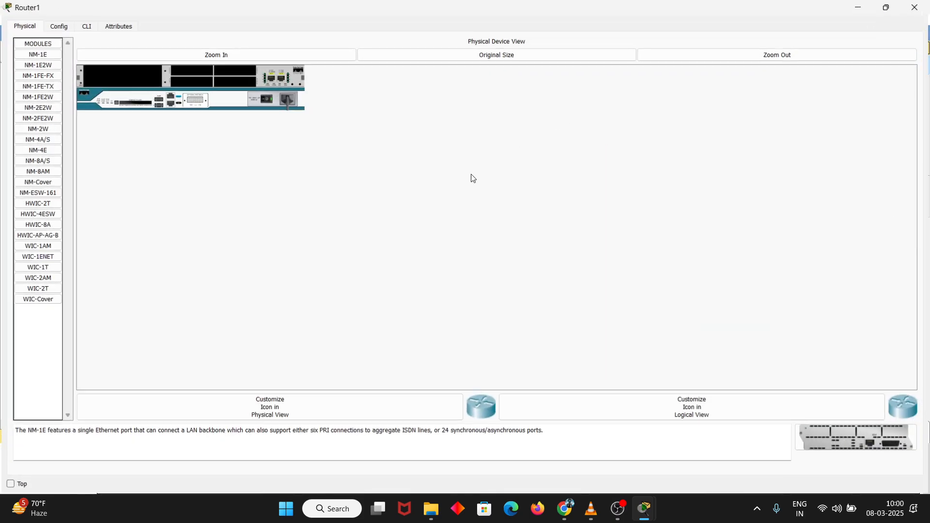
click(234, 54)
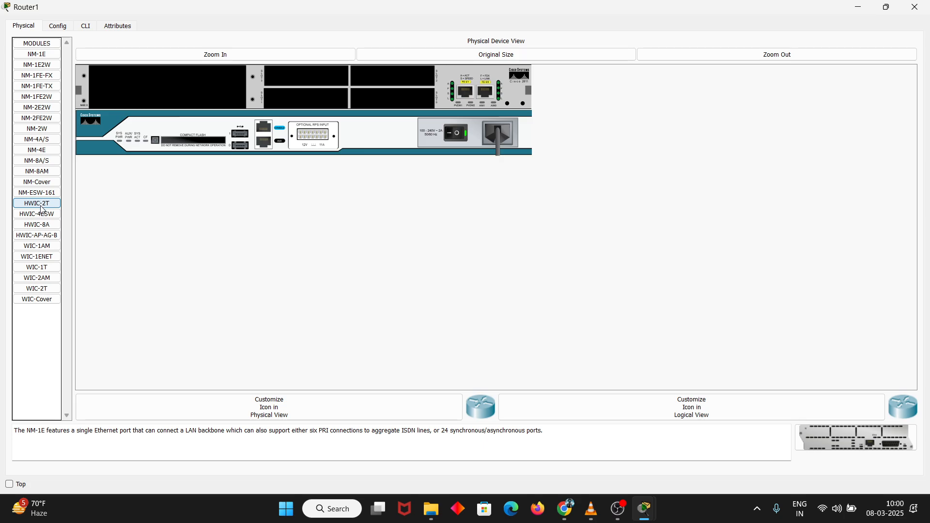
Look at the WIC-1T and WIC-1AM modules and try to add the WIC-1AM to Router1's upper-left small slot
click(40, 248)
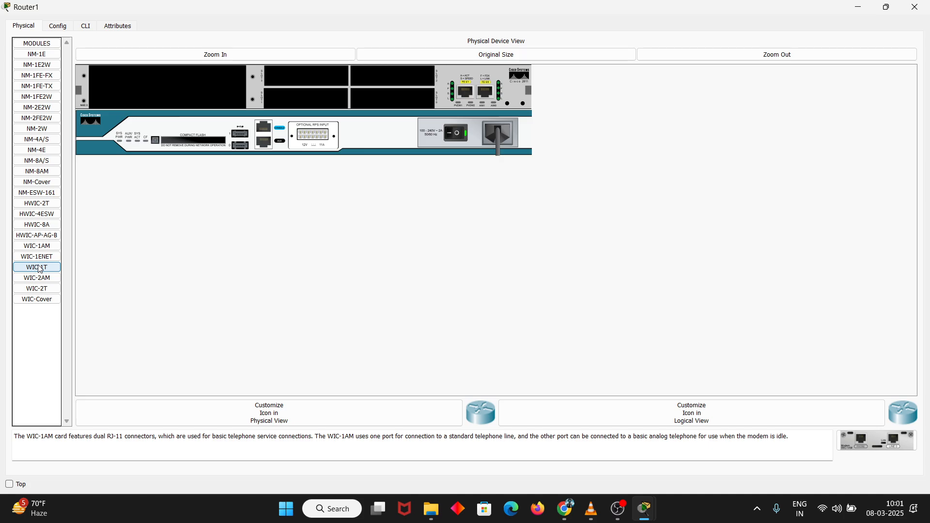
click(39, 268)
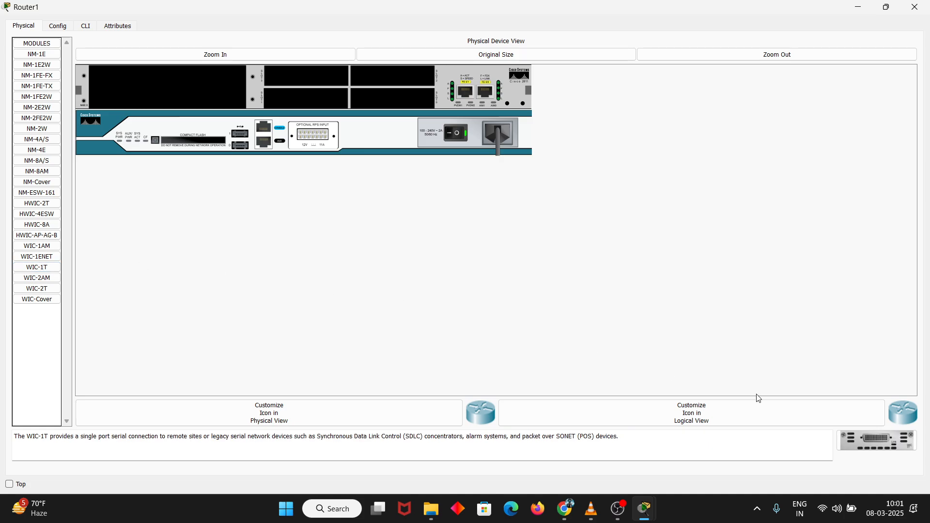
click(32, 249)
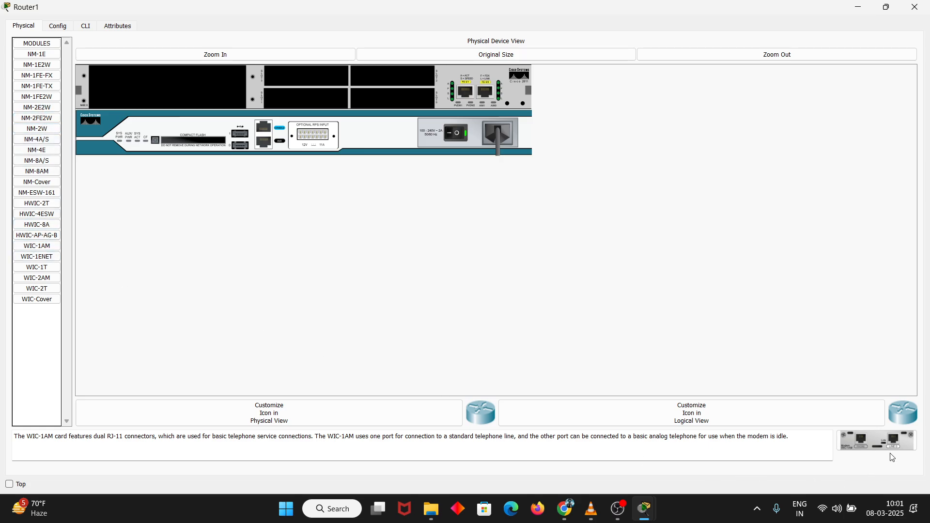
drag(892, 450, 455, 271)
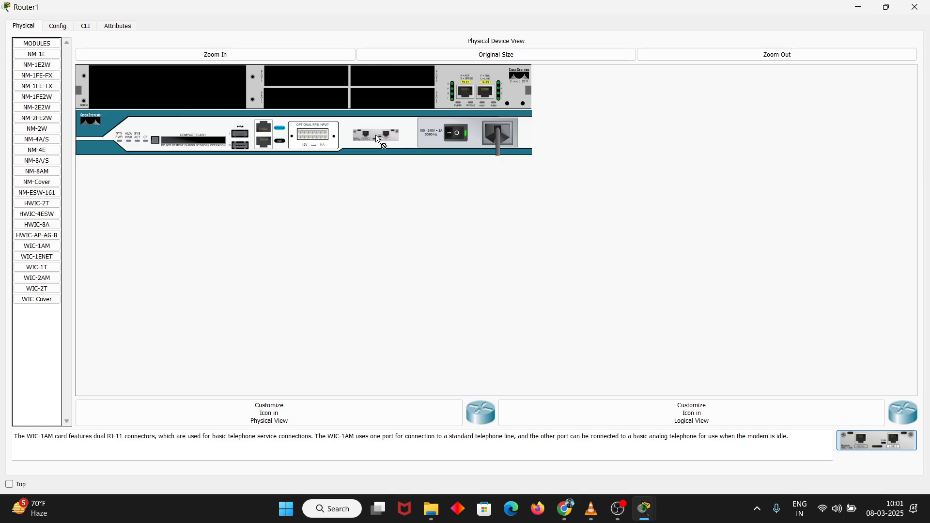
drag(310, 71, 310, 74)
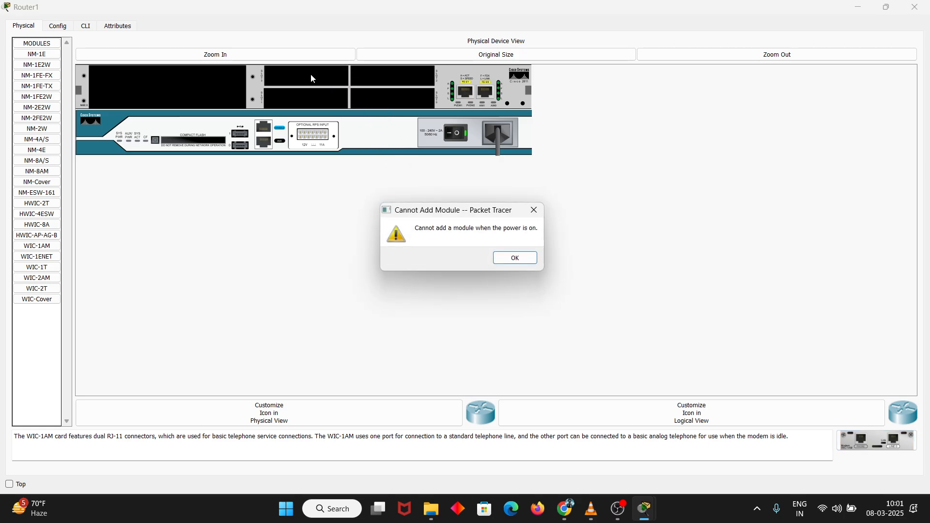
click(515, 259)
Try to add the NM-1E2W module to a small expansion slot of Router1
click(44, 304)
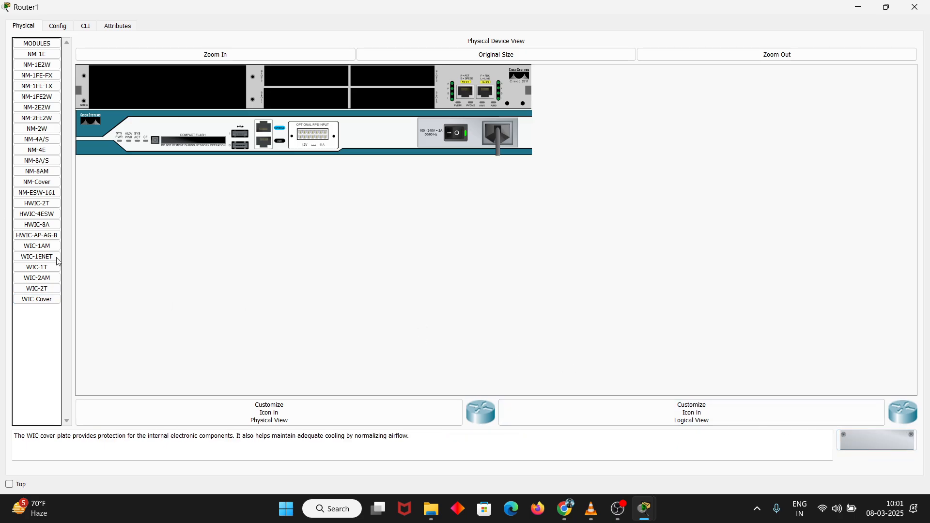
click(37, 291)
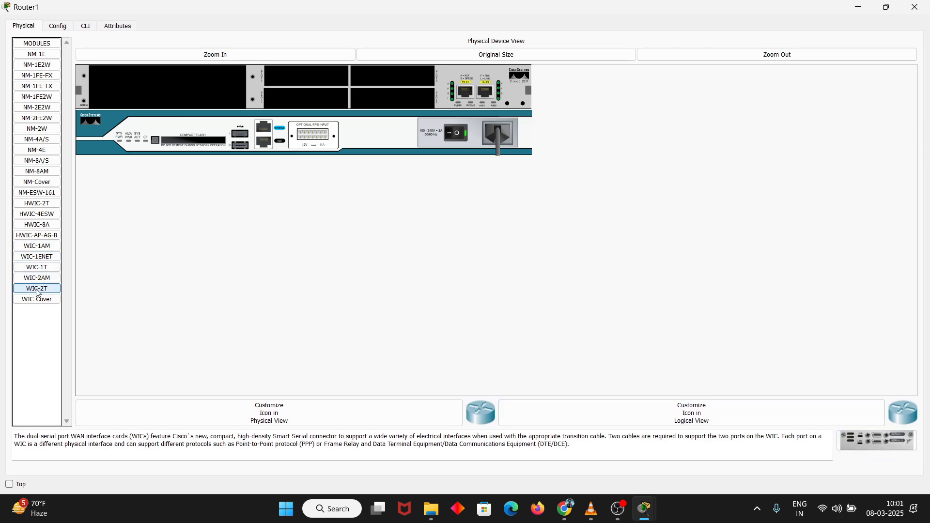
click(32, 67)
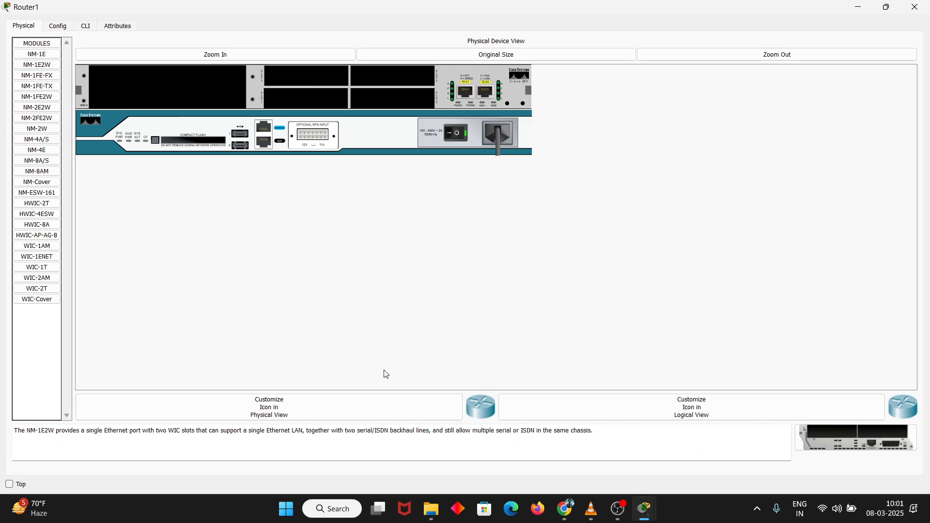
drag(871, 440, 312, 74)
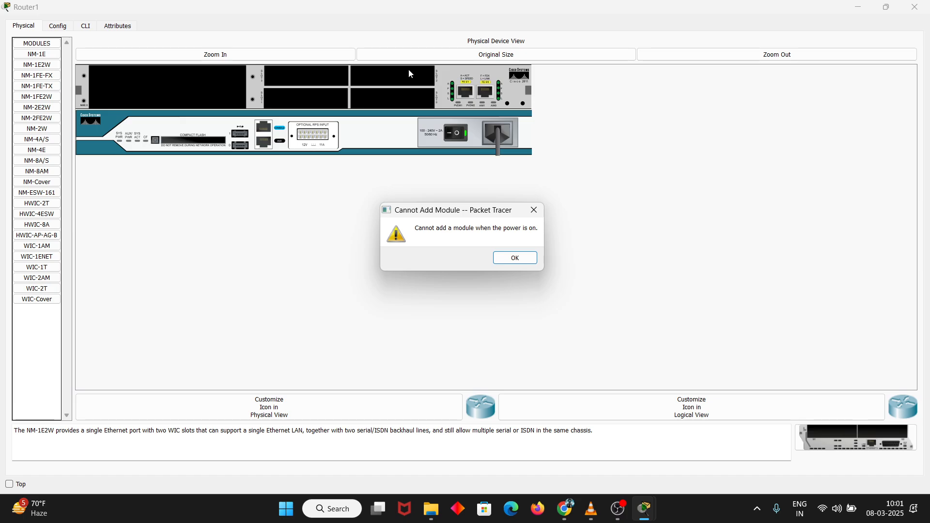
click(501, 257)
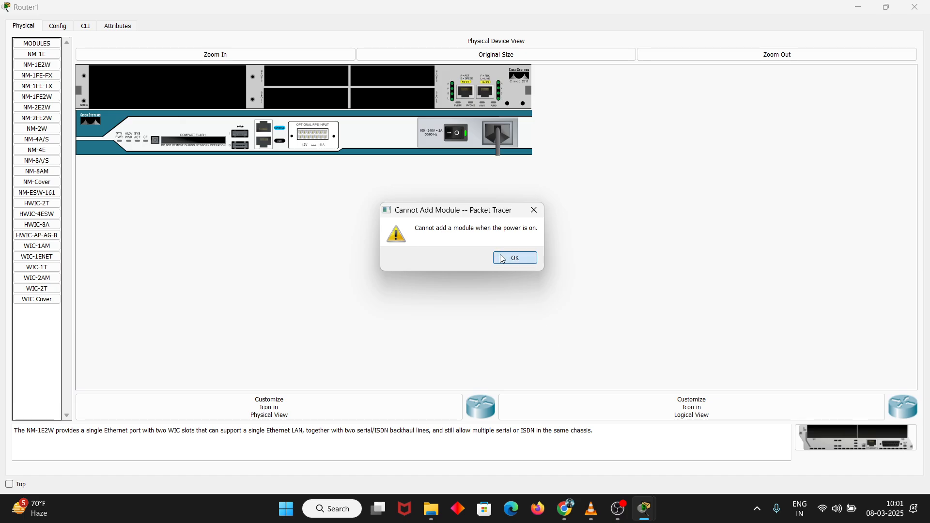
click(619, 508)
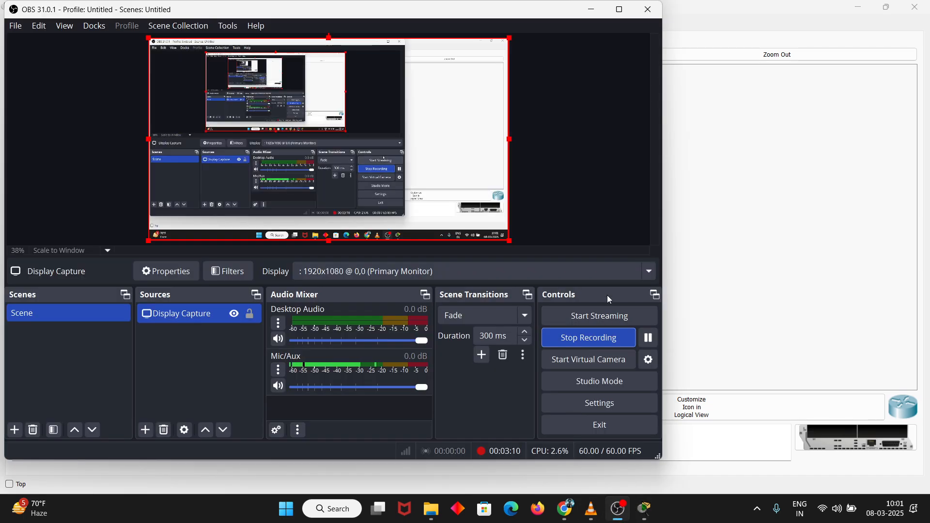
click(649, 337)
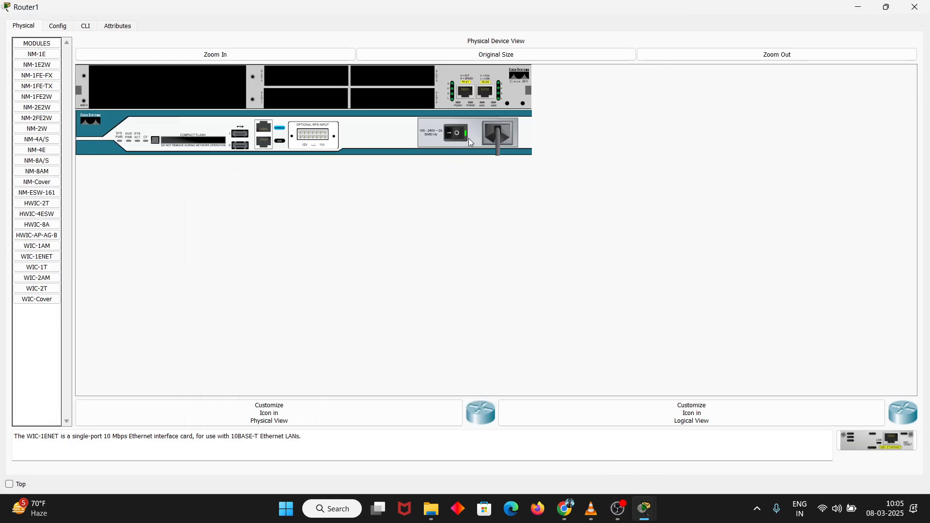
Power off Router1, install the WIC-1ENET module in its upper-left small slot, and power the router back on
click(459, 134)
click(41, 267)
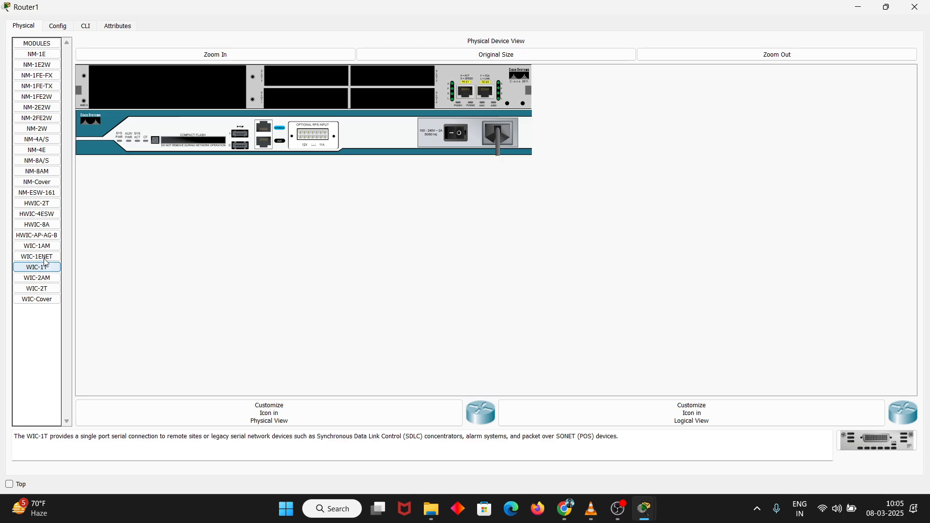
click(45, 260)
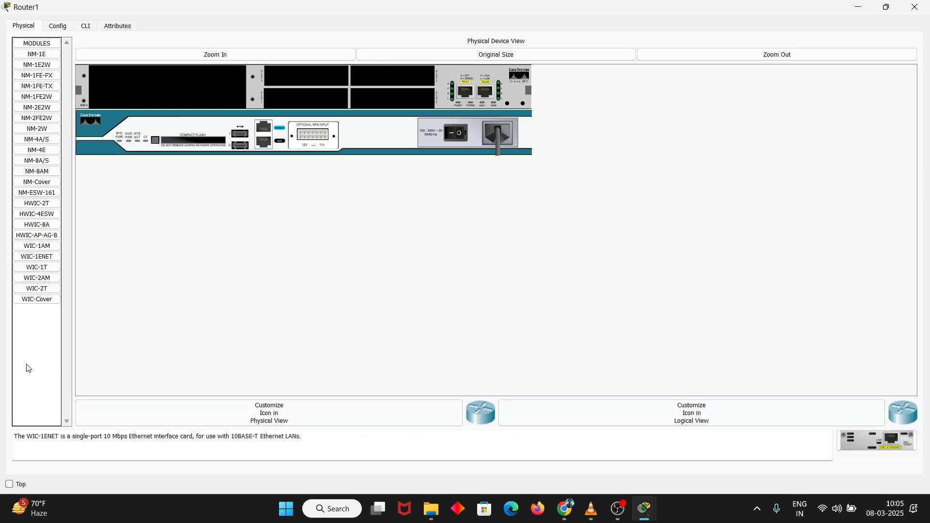
drag(46, 256, 305, 77)
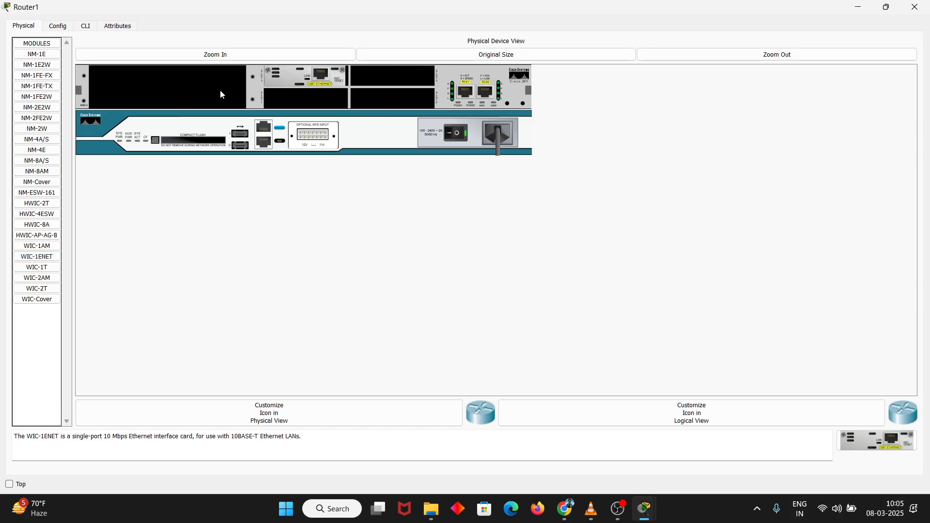
click(886, 6)
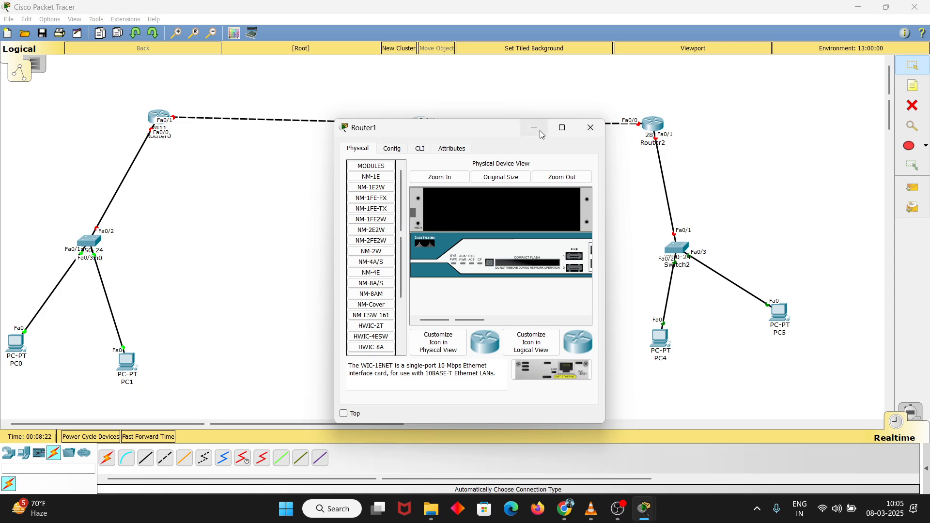
click(538, 129)
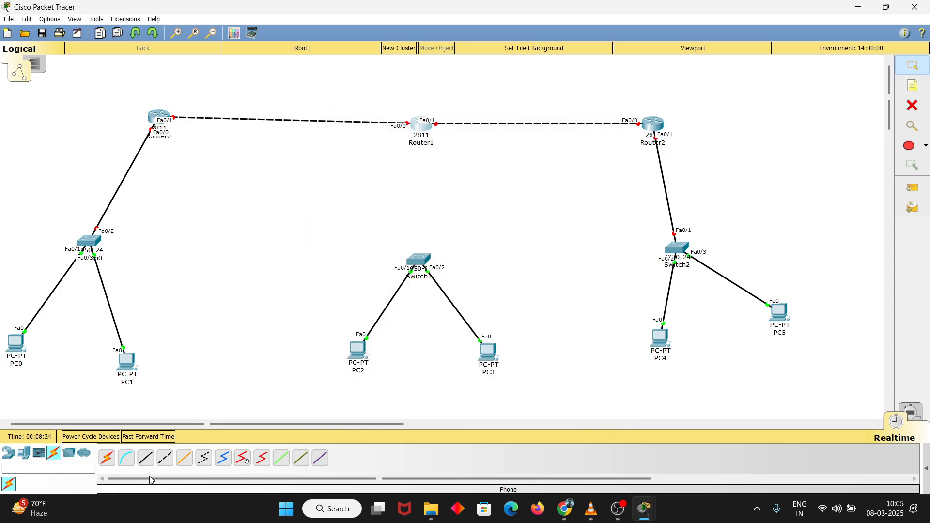
Connect Router1 to Switch1 with an automatically chosen cable
click(107, 458)
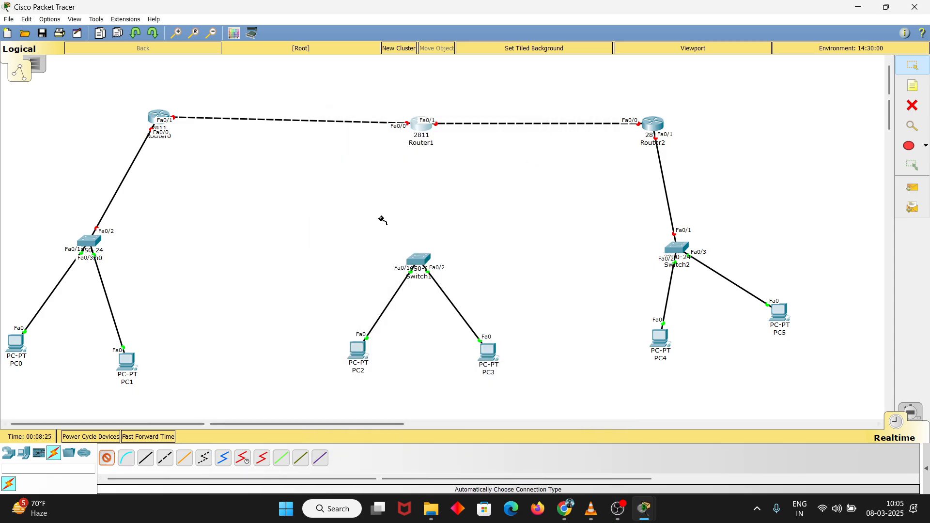
click(421, 118)
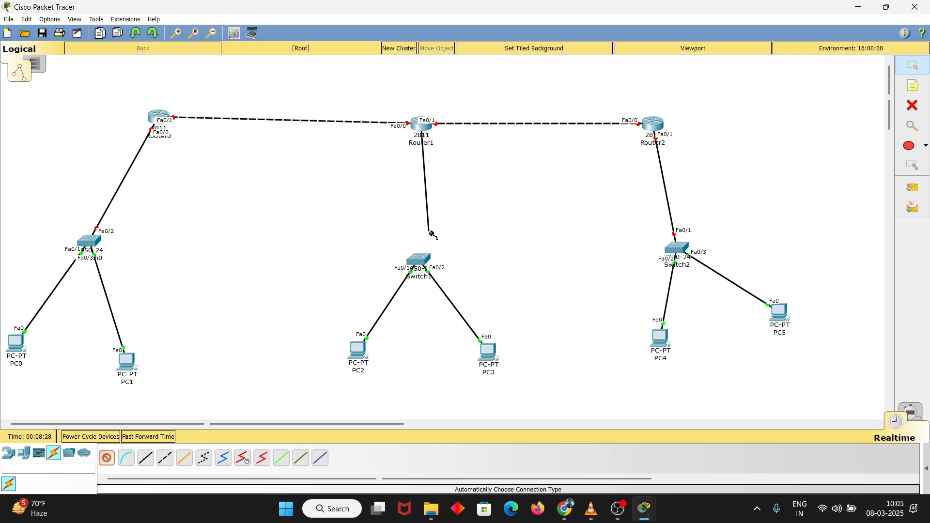
click(419, 259)
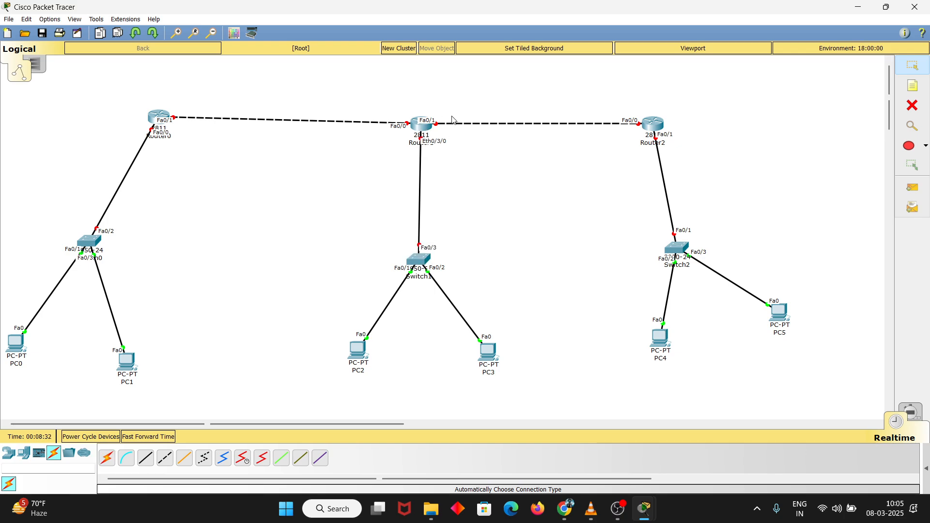
Check the module installed in Router1's physical device view and return to the topology
click(421, 127)
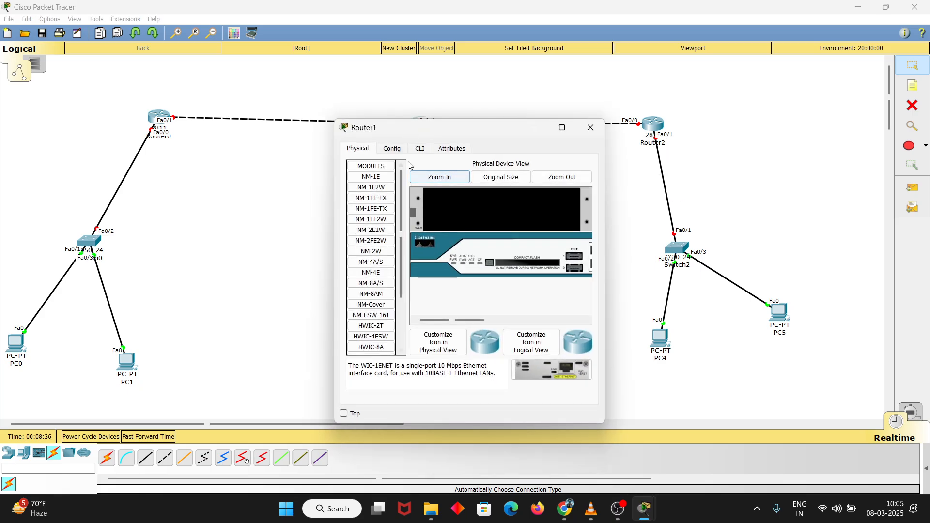
click(560, 132)
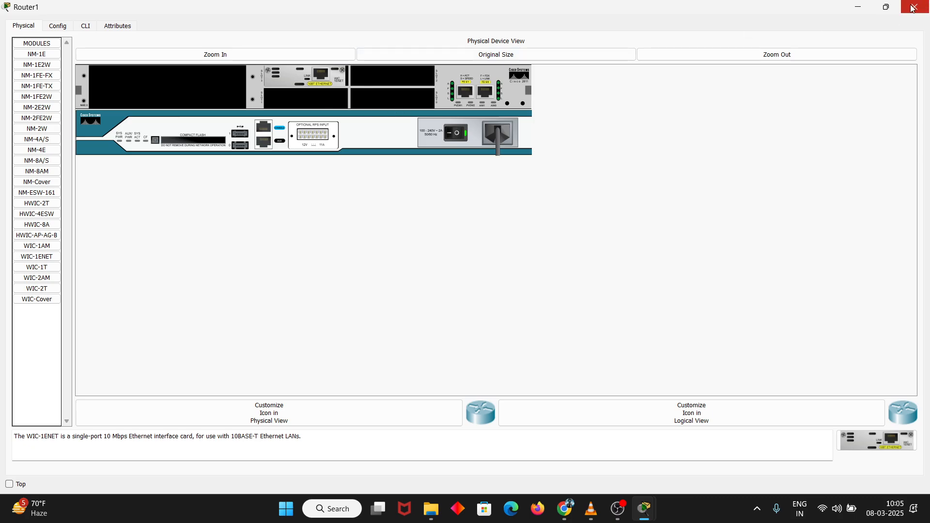
click(888, 8)
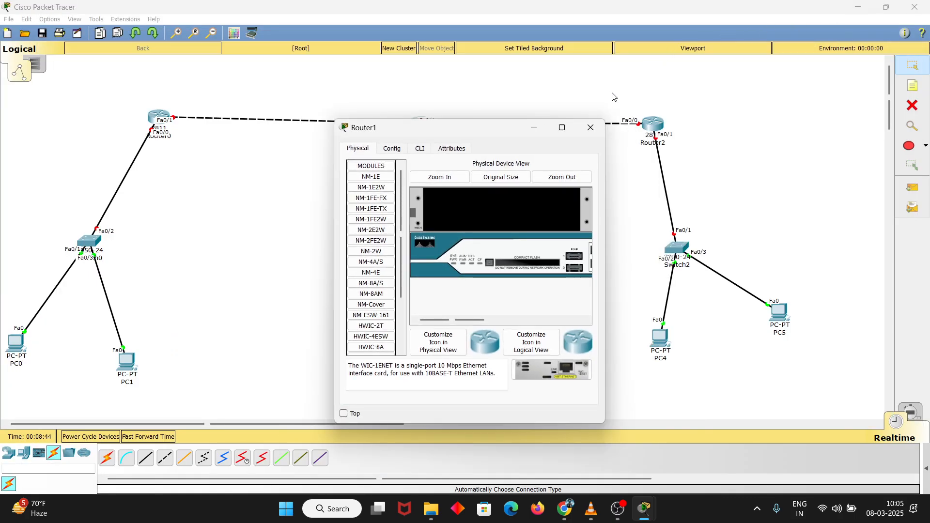
click(533, 128)
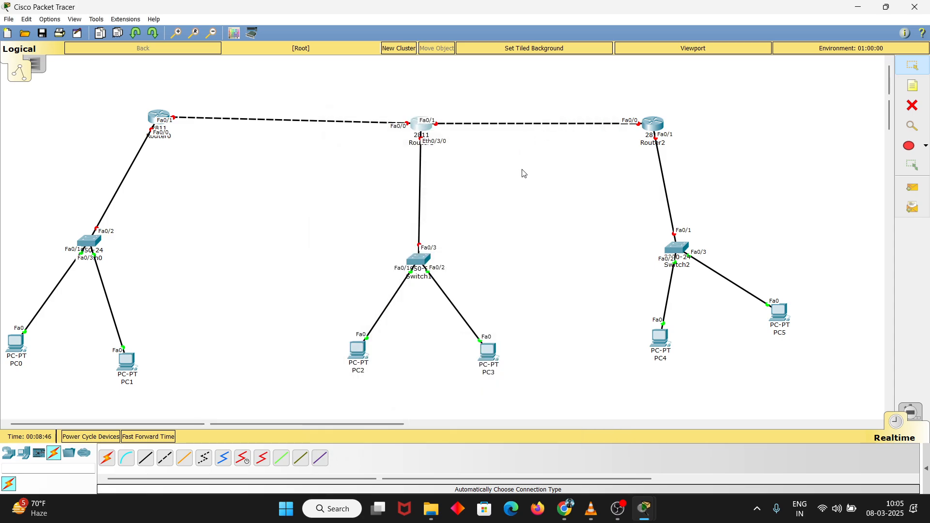
Place a text note reading 10.0.0.2 below PC0
click(913, 86)
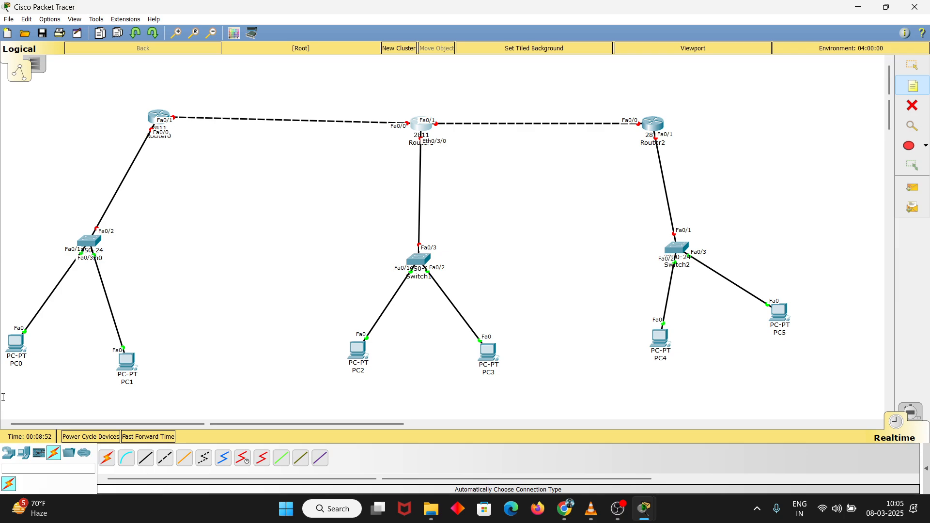
click(15, 375)
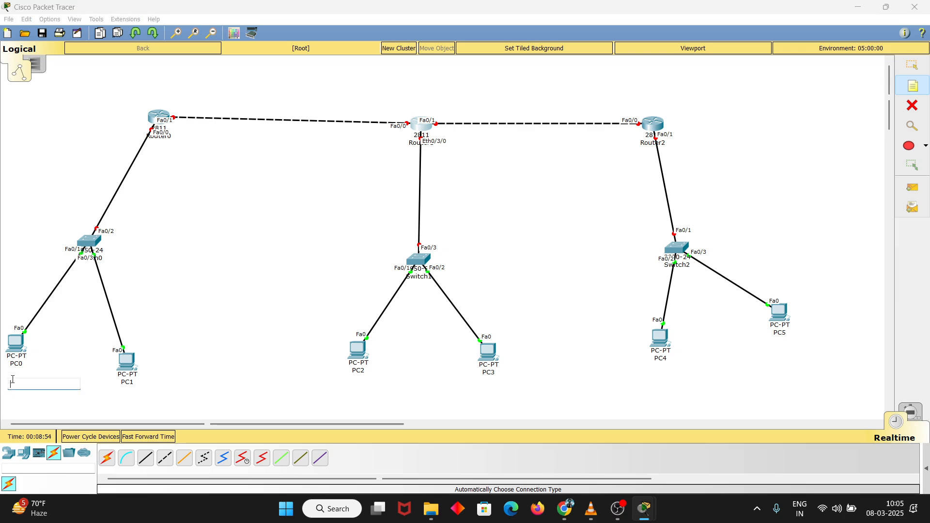
text(10.0.0.2)
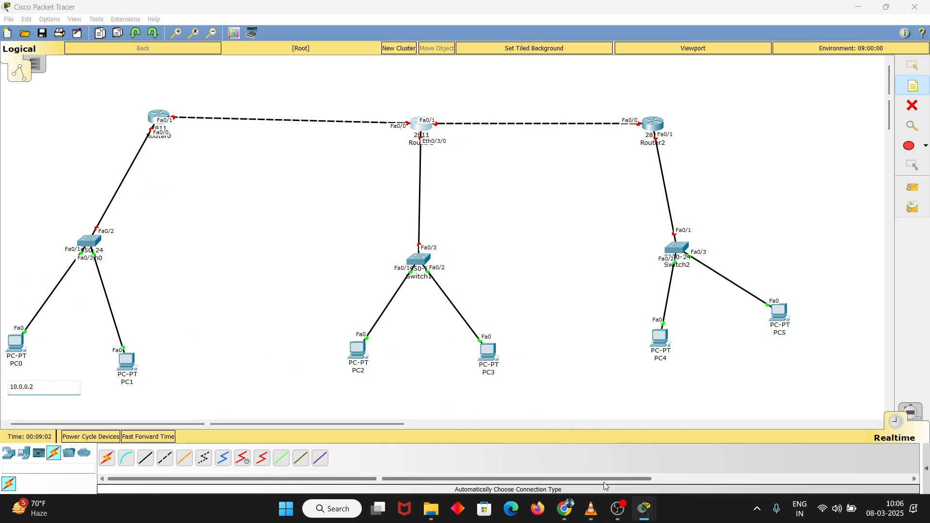
click(618, 508)
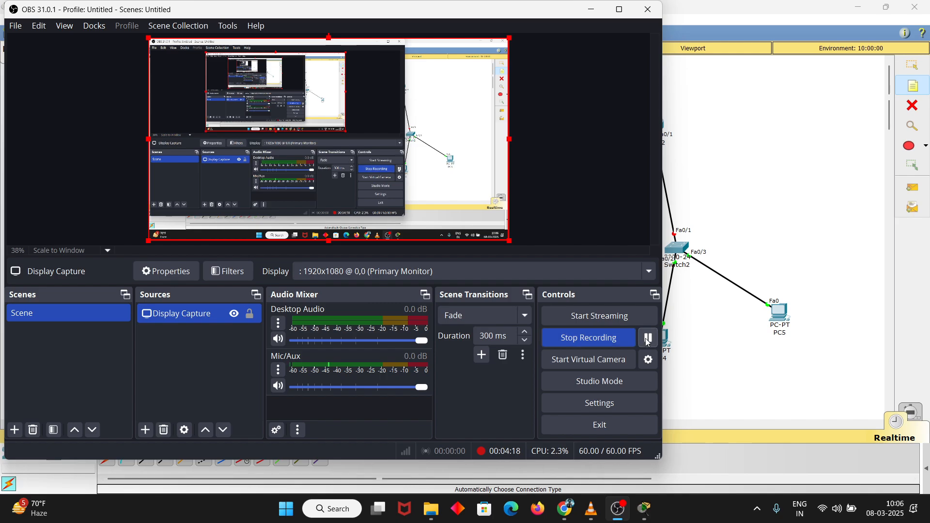
click(615, 509)
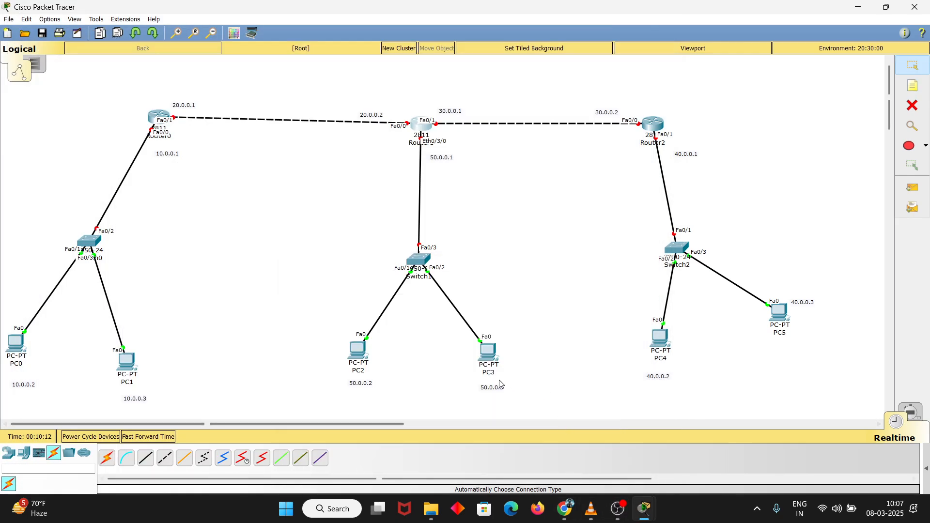
Reposition the 10.0.0.1 and 20.0.0.1 notes beside Router0's ports and the 20.0.0.2, 30.0.0.1 and 50.0.0.1 notes beside Router1's ports
drag(180, 161, 174, 156)
drag(188, 111, 180, 111)
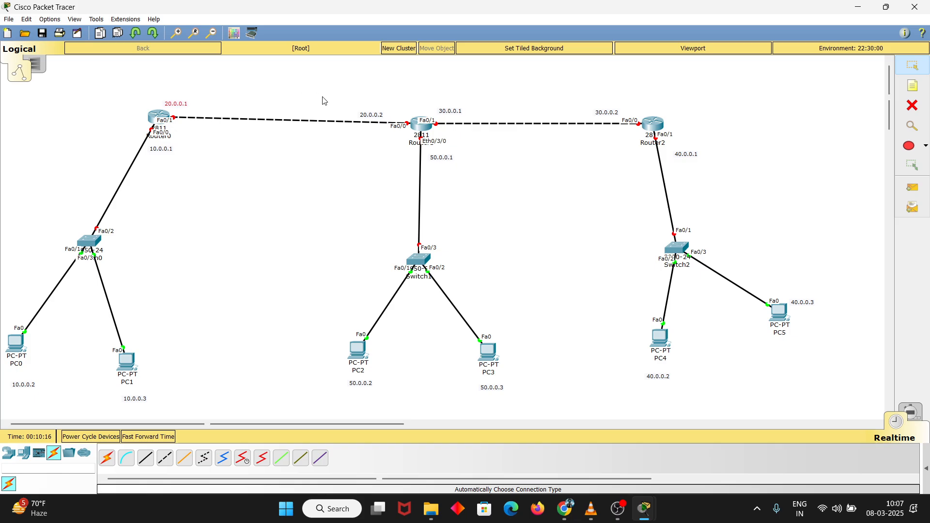
drag(372, 116, 388, 115)
drag(448, 115, 453, 118)
drag(445, 159, 446, 156)
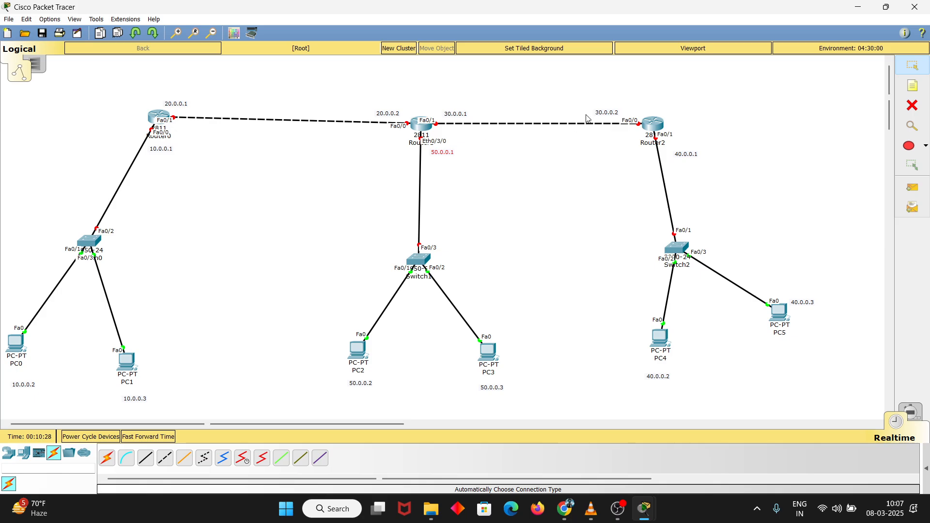
Move the 30.0.0.2 and 40.0.0.1 notes closer to Router2's ports and the address notes closer to PC4, PC0, PC1 and PC3
drag(603, 114, 619, 114)
drag(681, 156, 680, 150)
drag(661, 380, 667, 376)
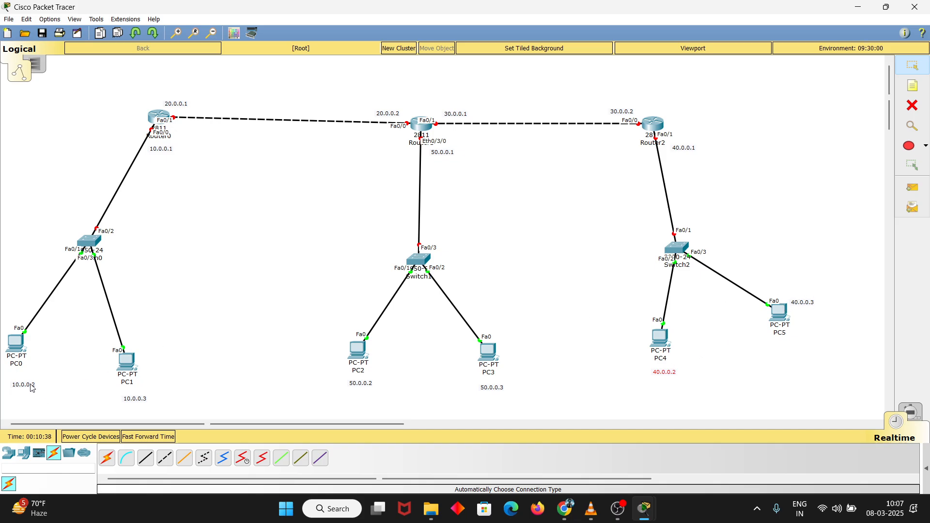
drag(32, 387, 28, 379)
drag(143, 405, 139, 400)
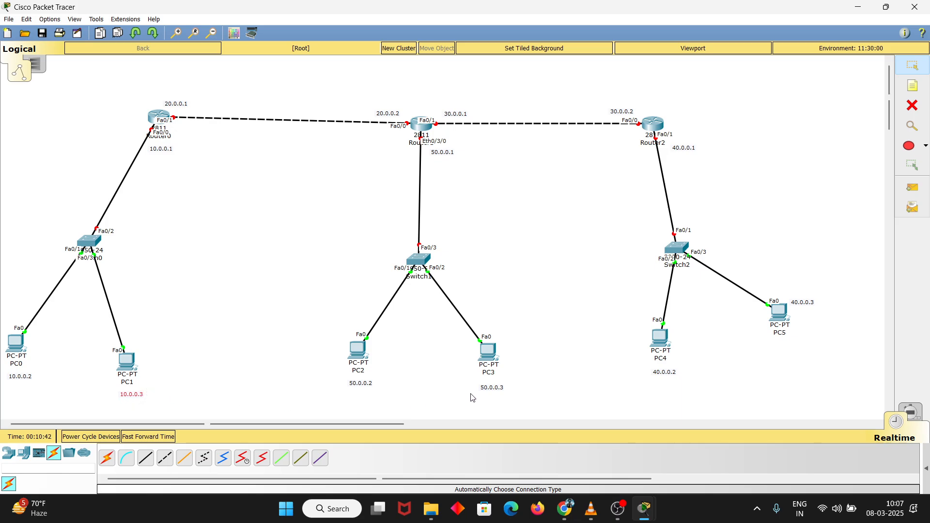
drag(491, 393, 489, 388)
Configure PC0 with static IP address 10.0.0.2, subnet mask 255.0.0.0 and default gateway 10.0.0.1
mouse_move(18, 349)
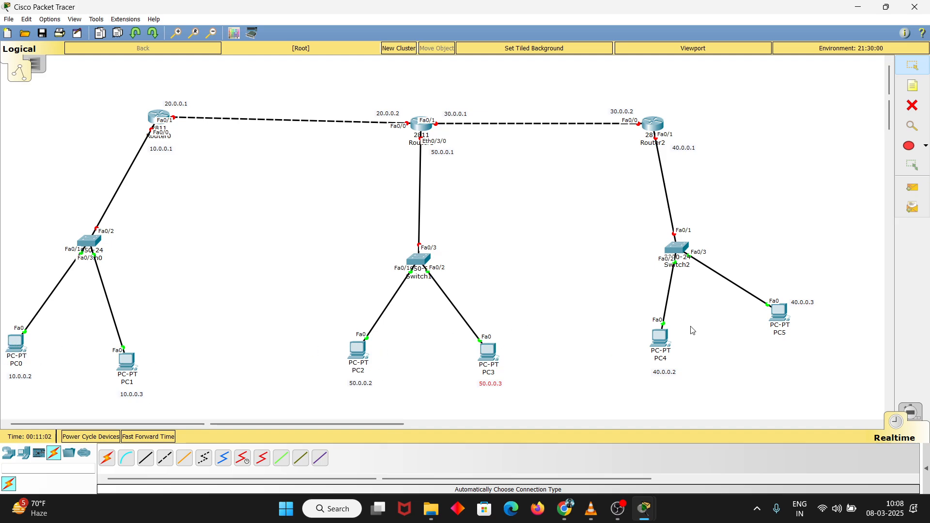
click(17, 345)
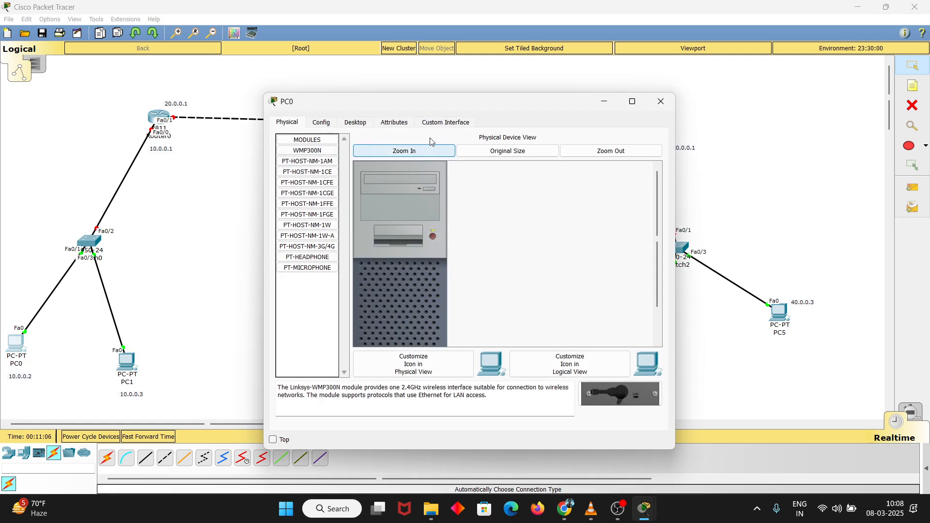
click(355, 123)
click(301, 167)
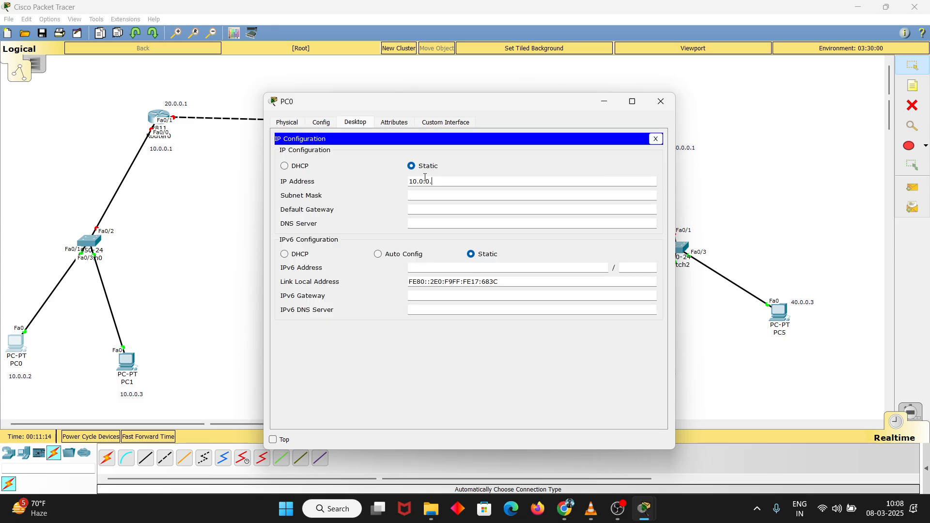
click(425, 177)
text(10.0.0.2)
key(Return)
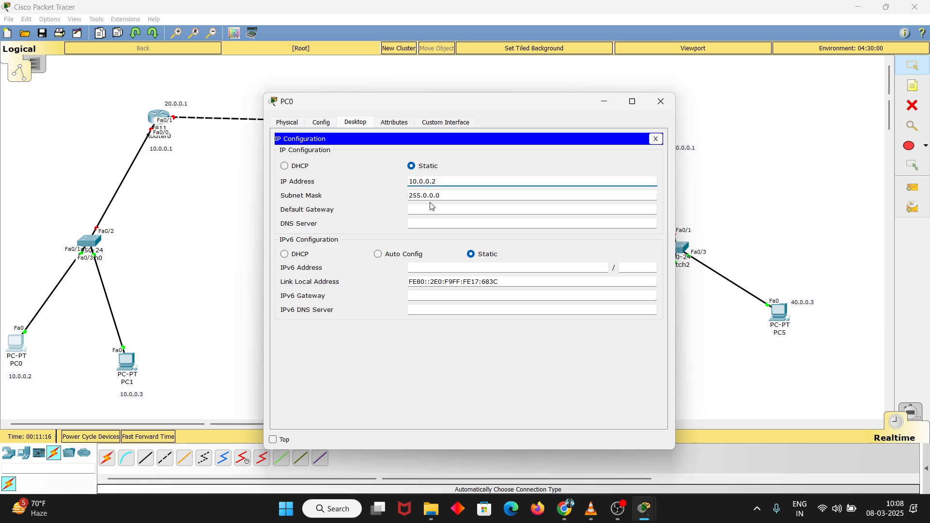
click(427, 212)
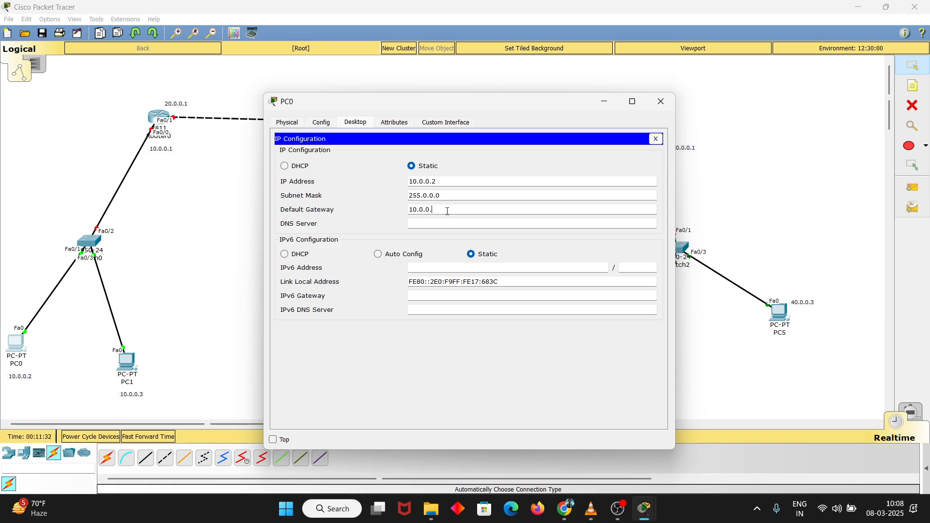
click(659, 103)
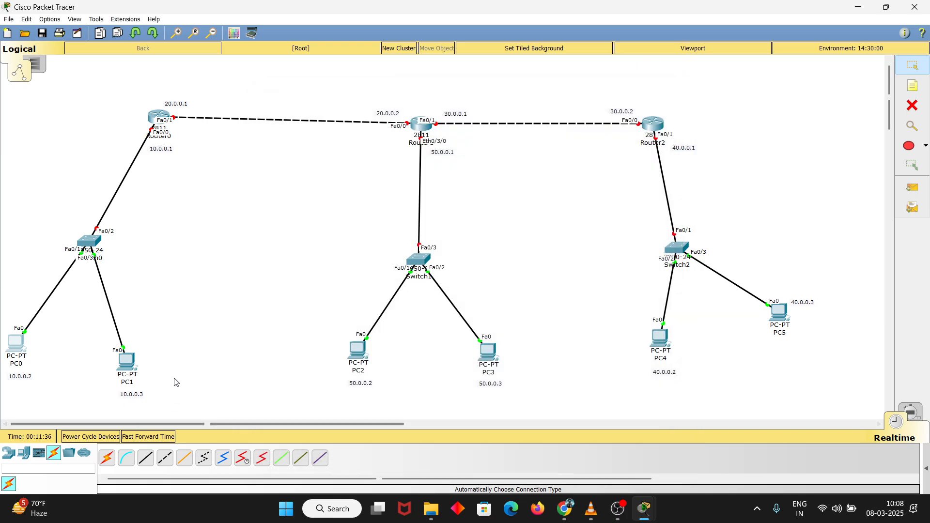
Open PC2's IP configuration and set its static IP address to 50.0.0.2 with subnet mask 255.0.0.0
click(365, 355)
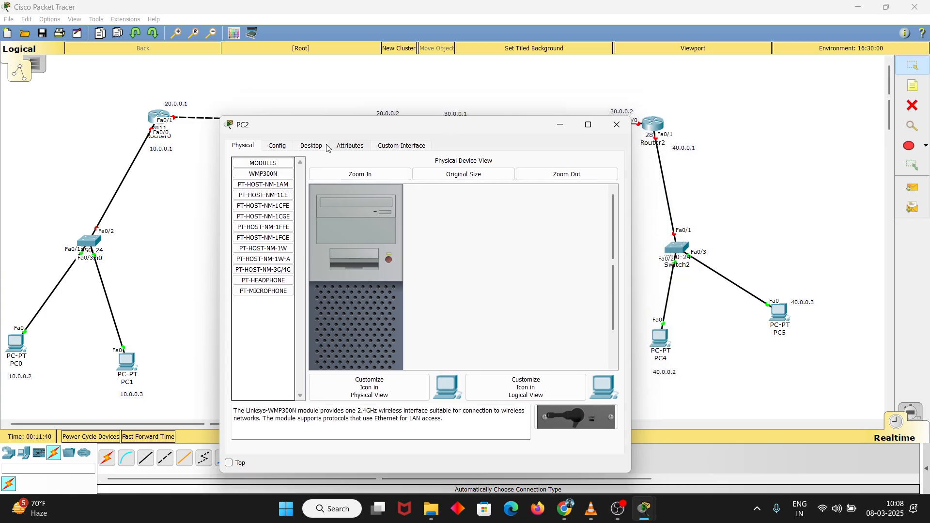
click(310, 147)
drag(485, 138, 525, 237)
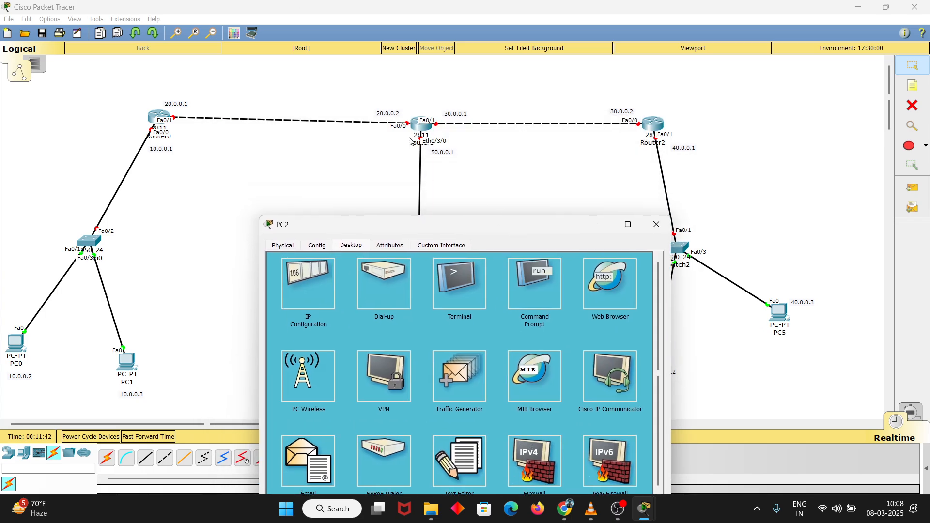
click(322, 282)
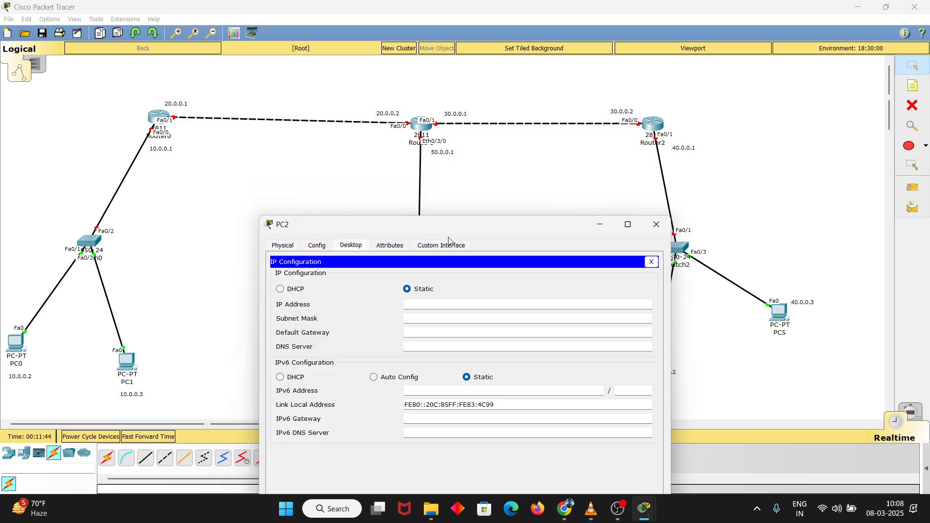
drag(447, 228, 655, 186)
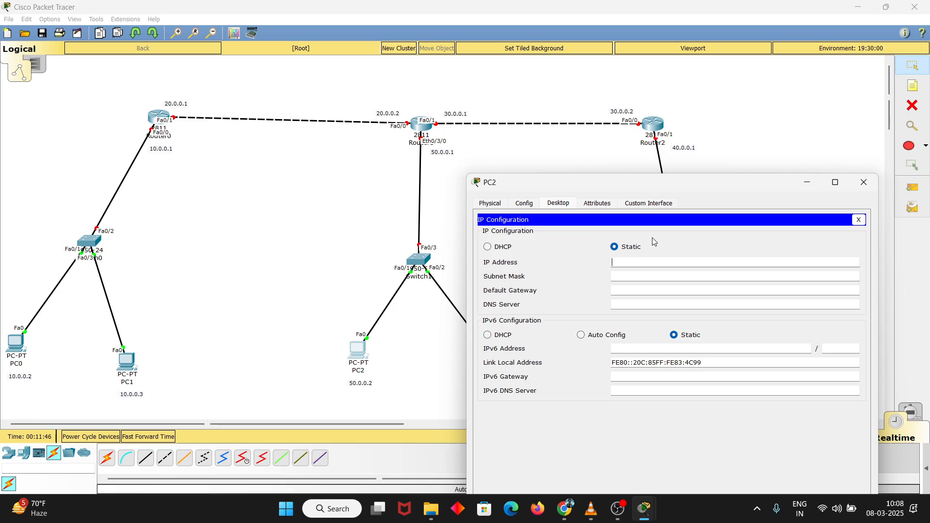
text(50.0.0.2)
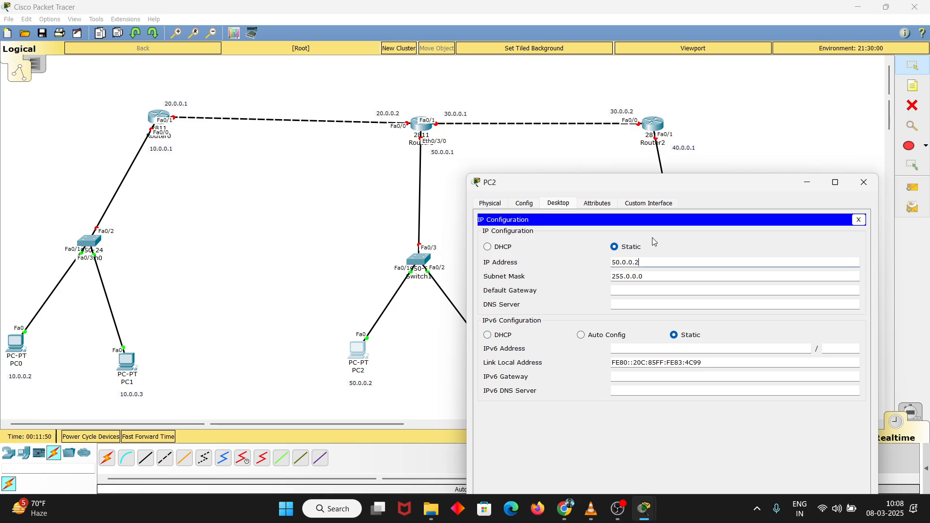
Set PC2's default gateway to 50.0.0.1 and close its configuration window
click(641, 294)
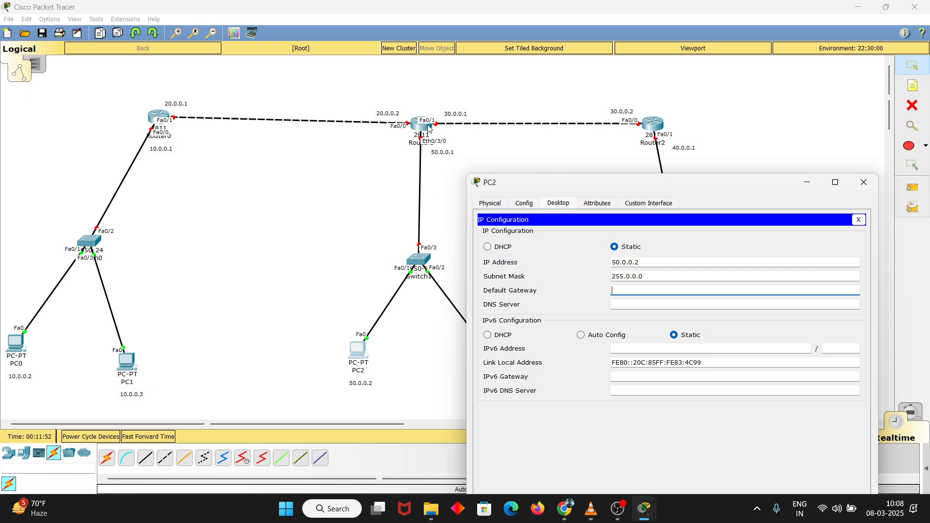
drag(370, 310, 372, 339)
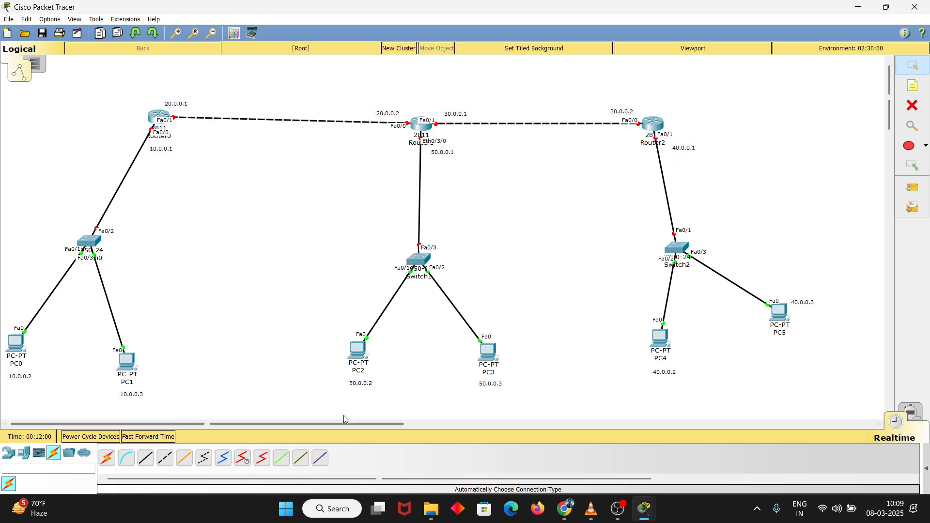
click(355, 351)
click(642, 291)
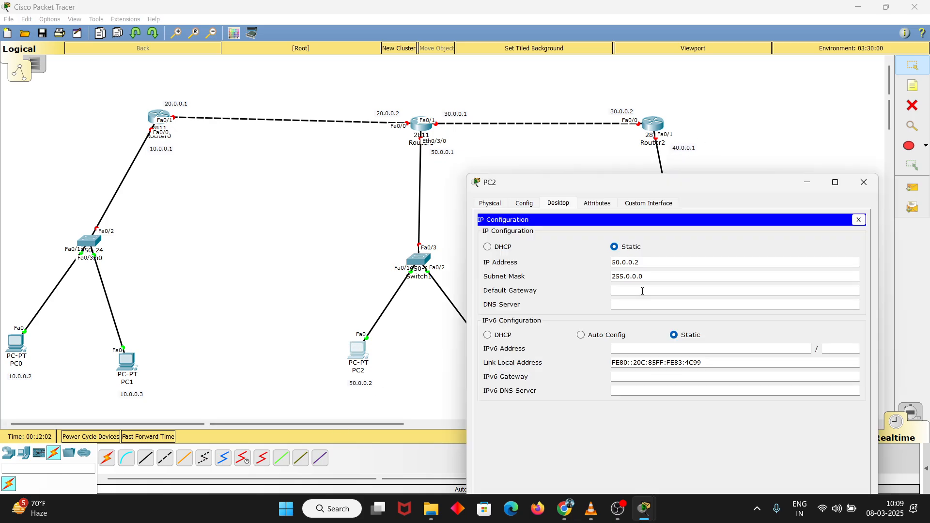
text(50.0.0.1)
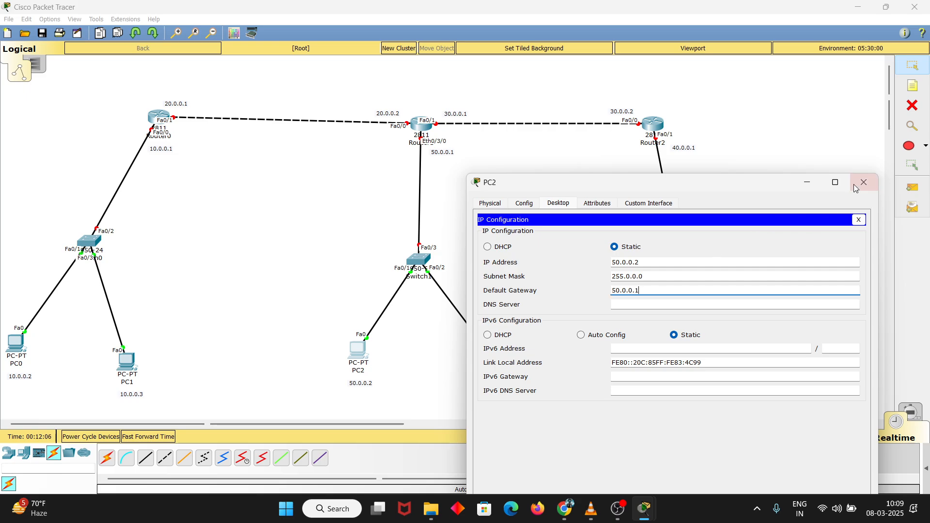
click(864, 182)
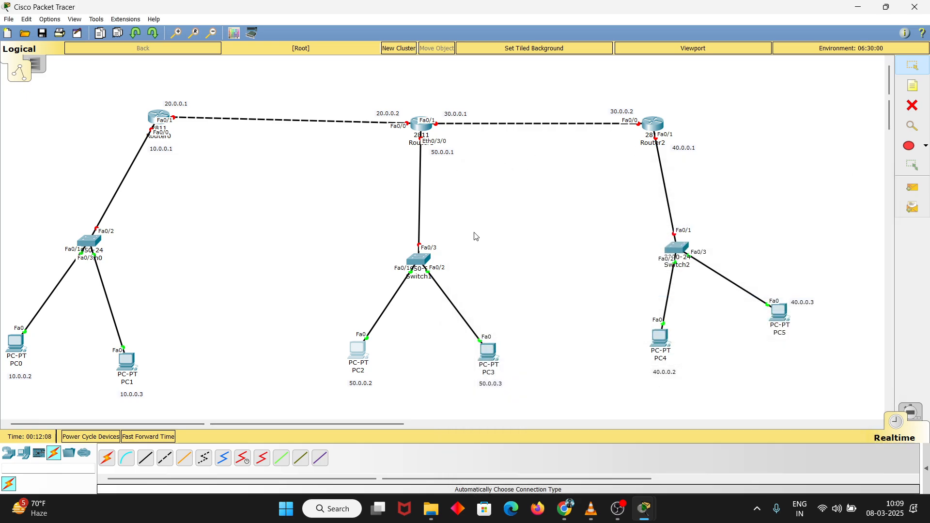
click(618, 509)
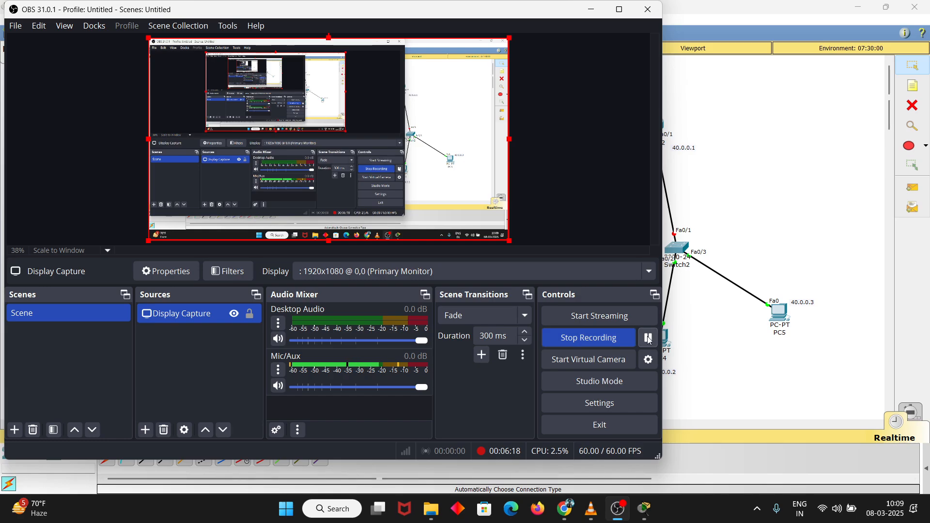
click(617, 509)
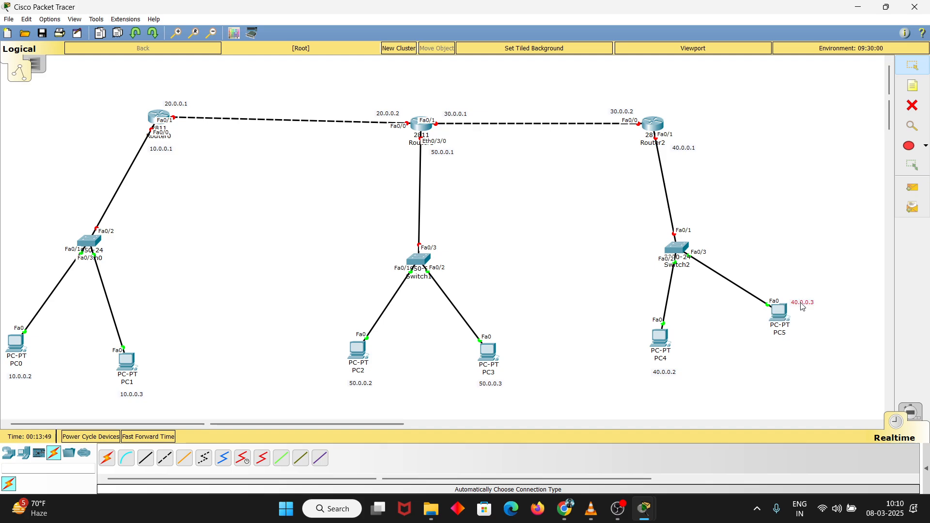
Adjust the position of the 40.0.0.3 note beside PC5 and the 40.0.0.1 note below Router2
drag(801, 306, 805, 308)
drag(688, 153, 683, 155)
Open Router0's command line, enlarge its window and answer no to the initial configuration dialog
mouse_move(156, 115)
click(158, 118)
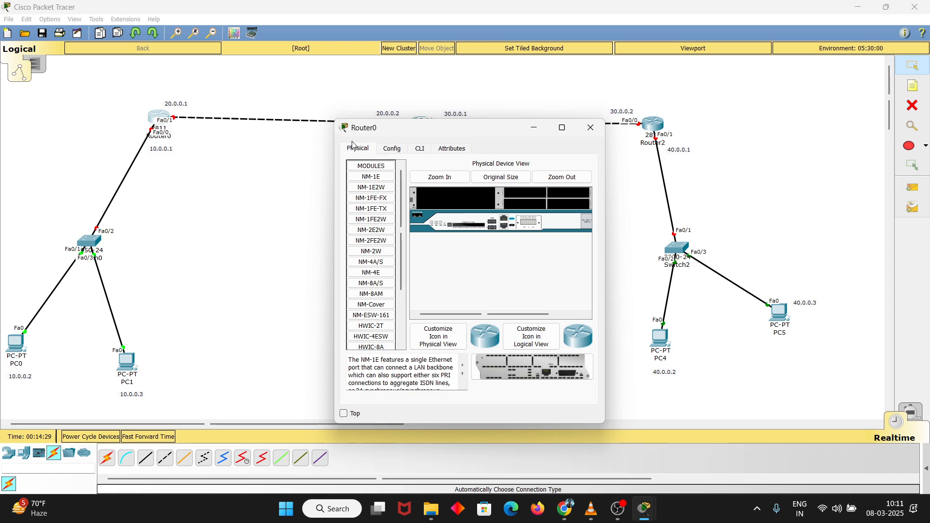
click(419, 149)
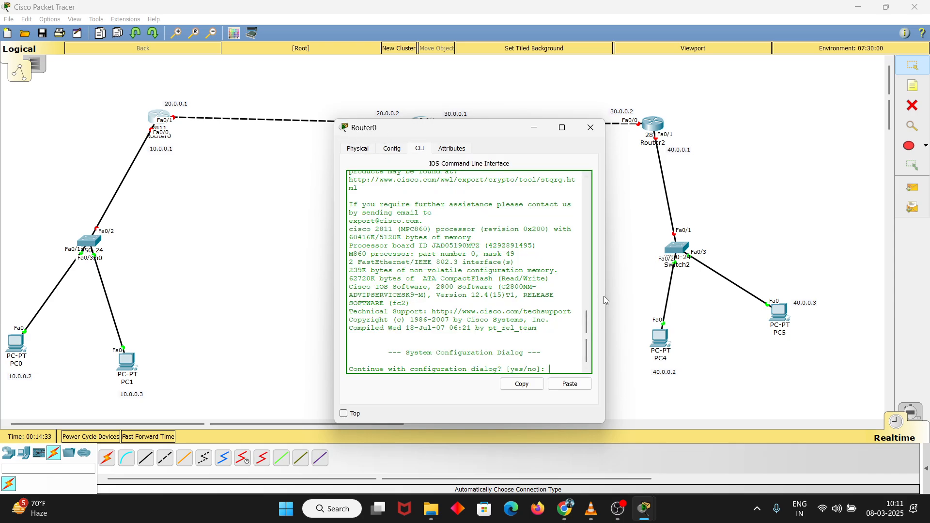
drag(604, 295, 746, 295)
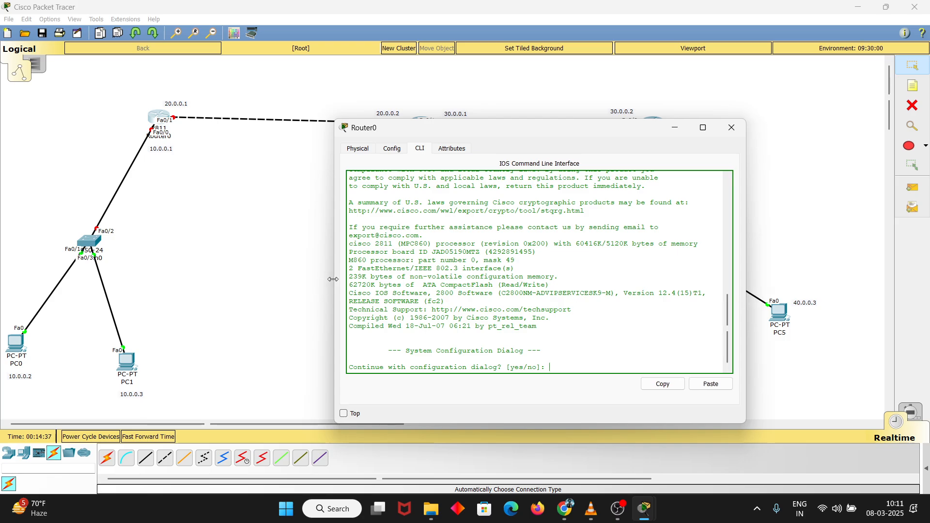
drag(338, 283, 297, 283)
drag(502, 119, 503, 82)
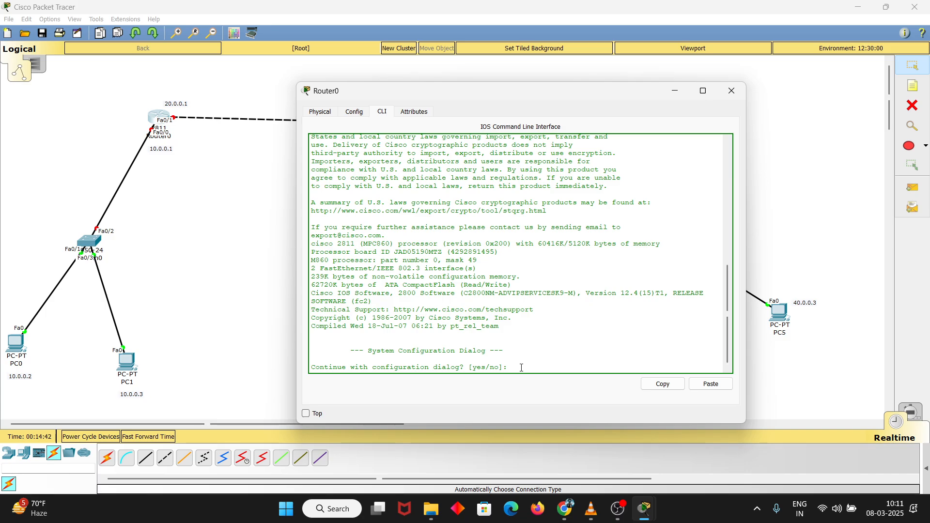
text(no)
key(Return)
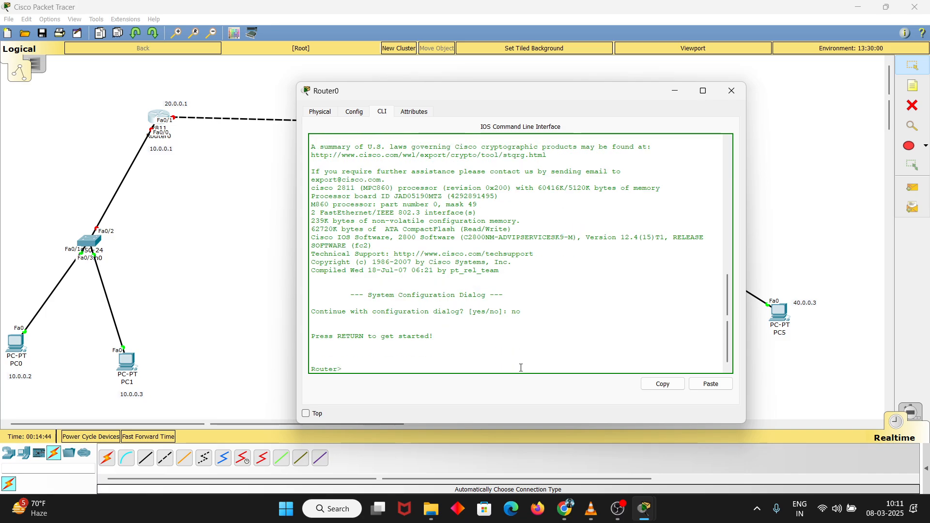
key(Return)
key(Return)
Enter privileged mode with enable and global configuration mode with configure terminal on Router0
text(en)
key(Tab)
key(Return)
key(Return)
key(Return)
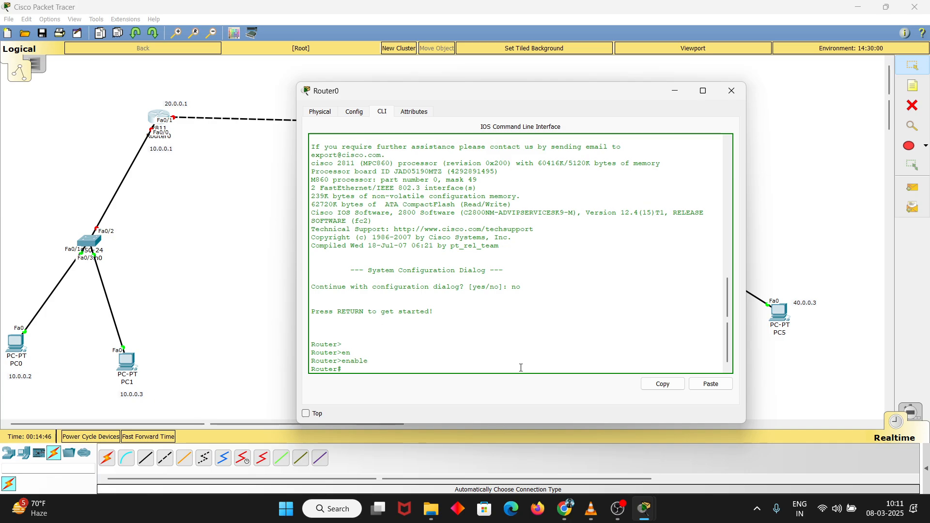
text(conf)
key(Tab)
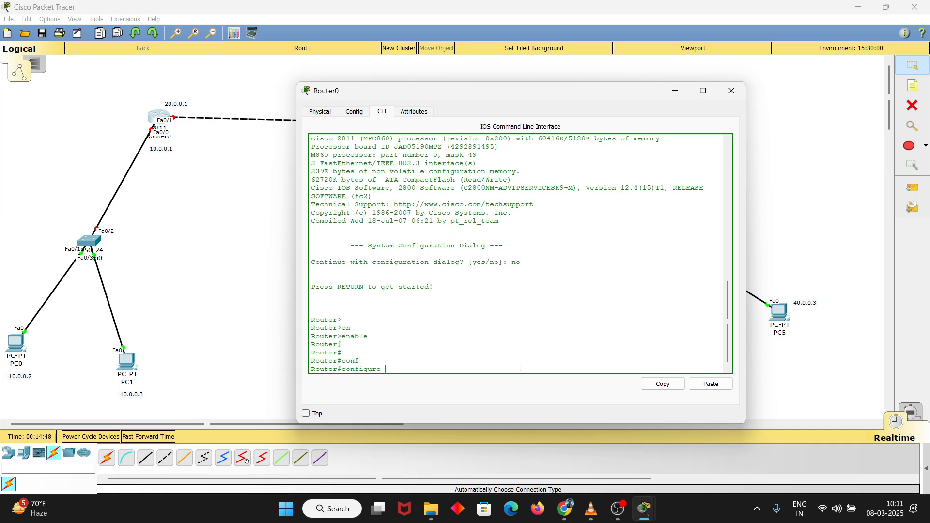
text(ter)
key(Tab)
key(Return)
key(Return)
key(Return)
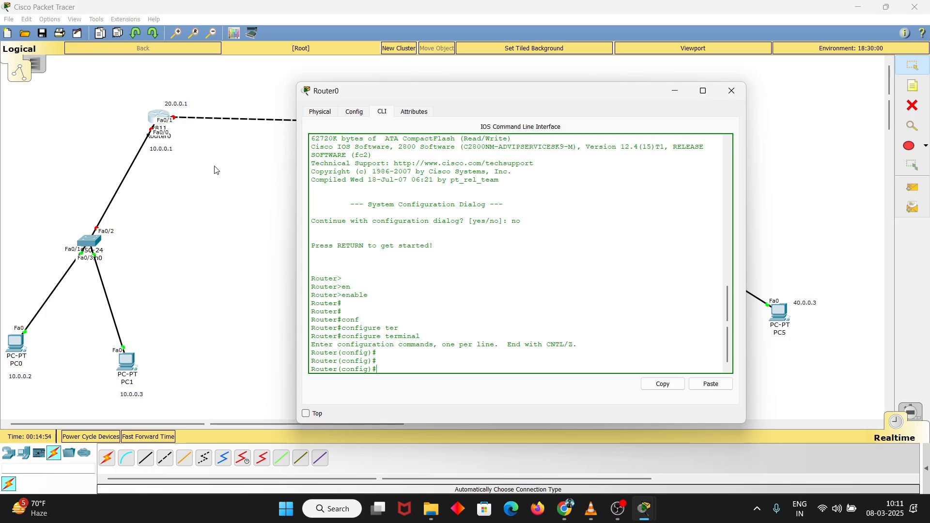
Assign IP address 10.0.0.1 with subnet mask 255.0.0.0 to Router0's interface fastEthernet 0/0
text(inter)
key(Tab)
text(f)
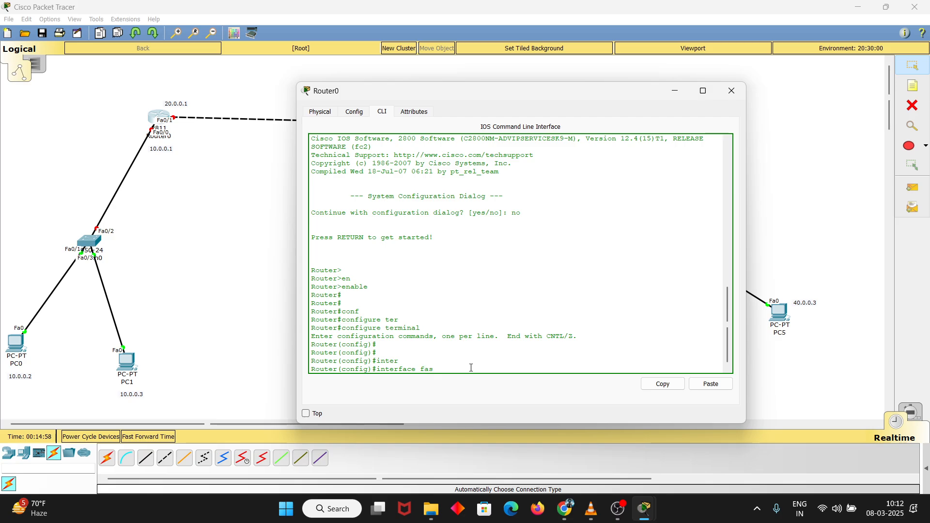
text(as)
key(Tab)
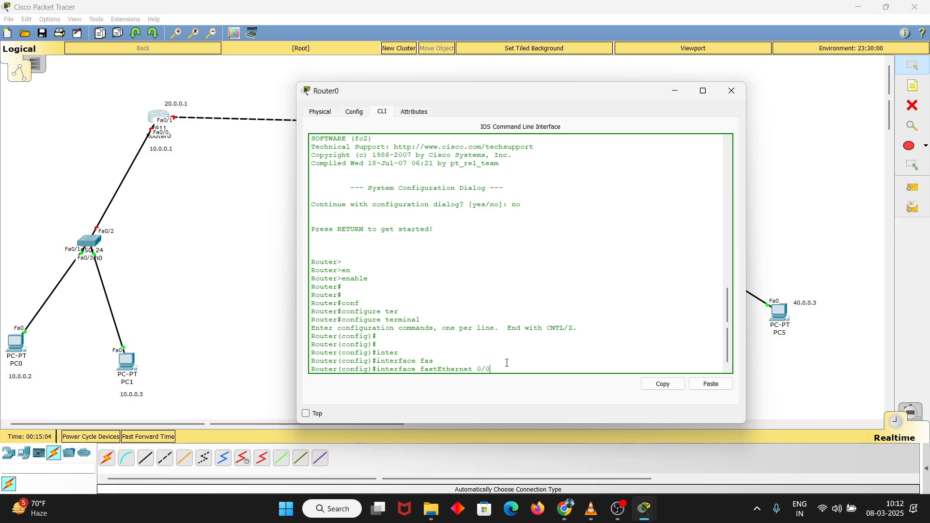
text(0/0)
key(Return)
key(Return)
text(ip add)
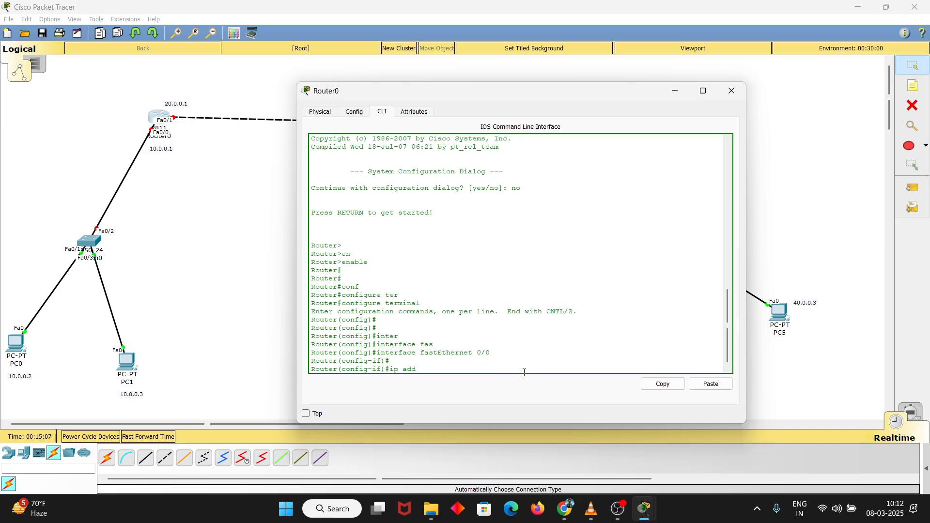
key(Tab)
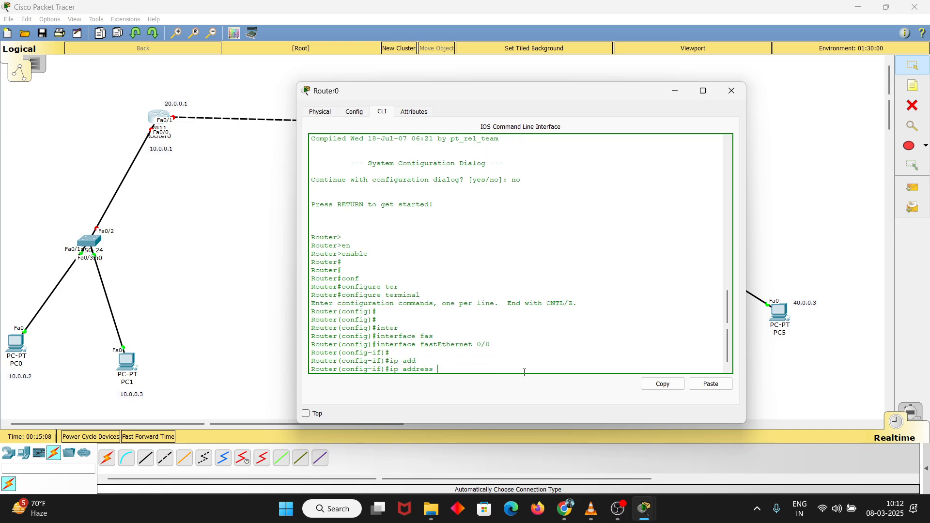
text(10.0.0.1 2)
text(5)
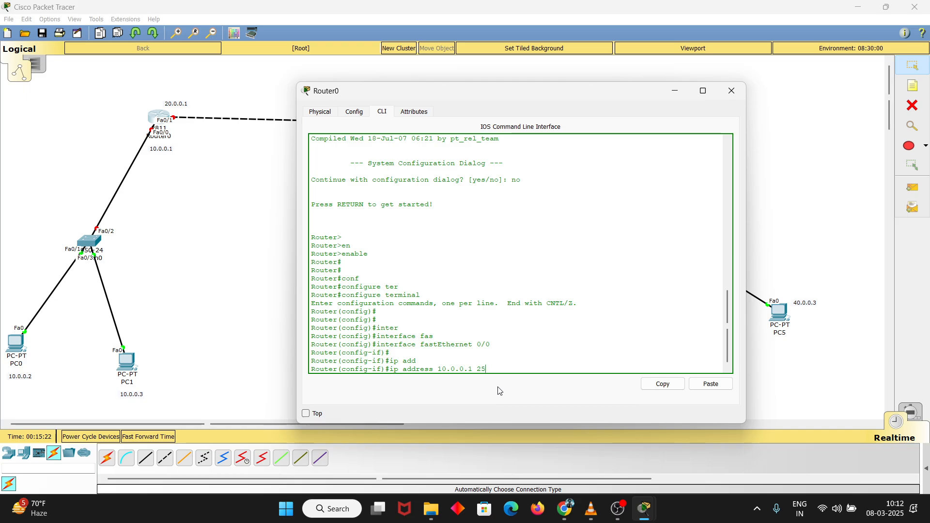
text(5.0.0.)
key(Return)
key(Return)
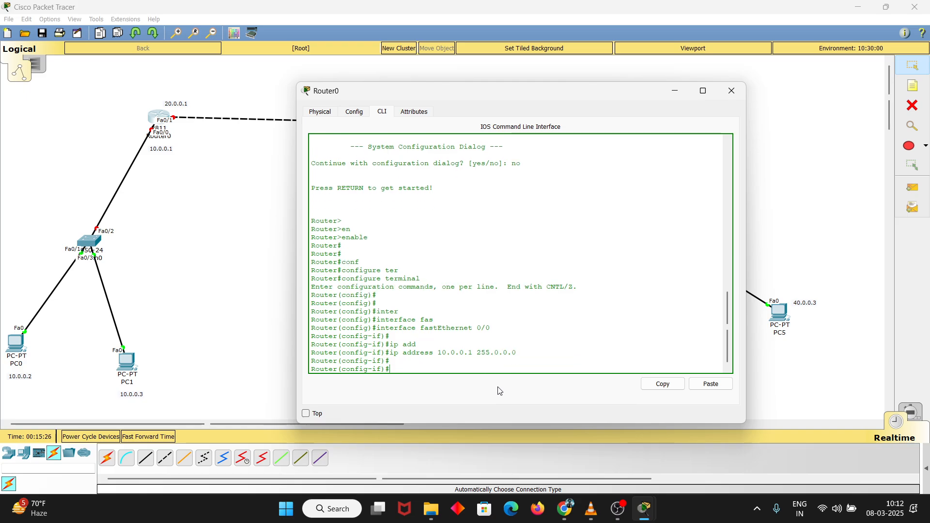
Enable interface fastEthernet 0/0 with no shutdown and exit to global configuration mode
text(no shutdown)
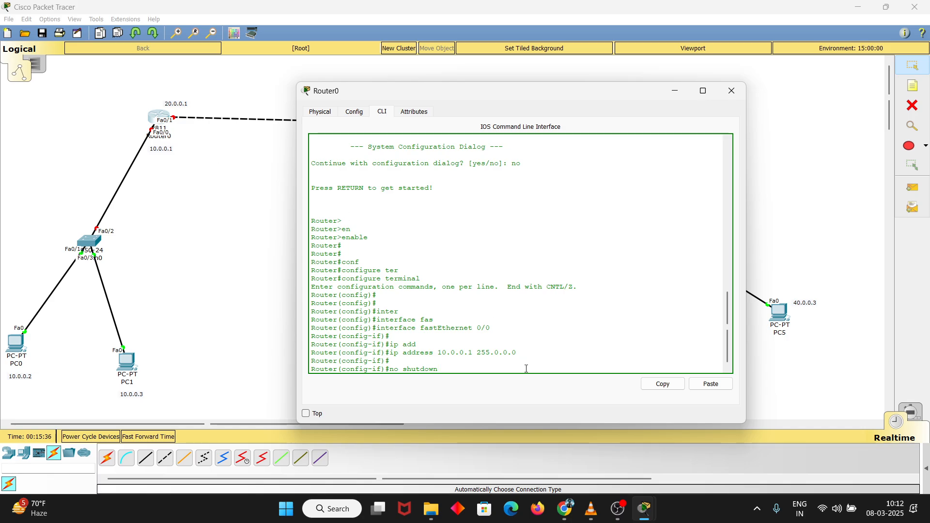
key(Return)
key(Return)
key(Return)
key(Return)
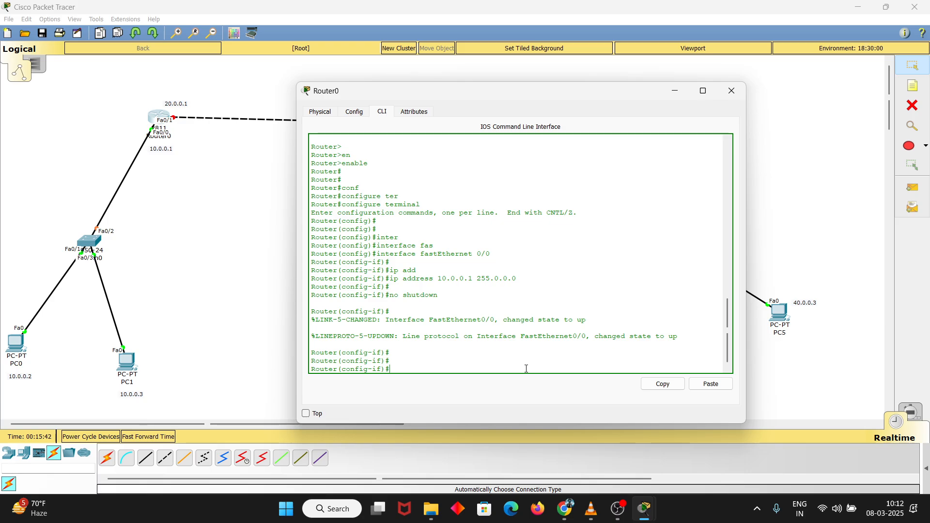
text(exit)
key(Return)
key(Return)
key(Return)
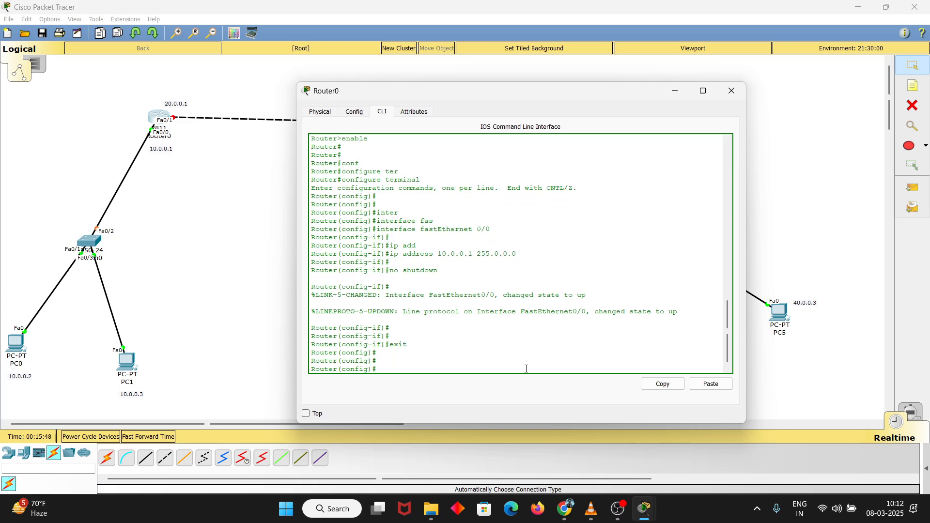
Assign IP address 20.0.0.1 with subnet mask 255.0.0.0 to Router0's interface fastEthernet 0/1
text(in)
key(Tab)
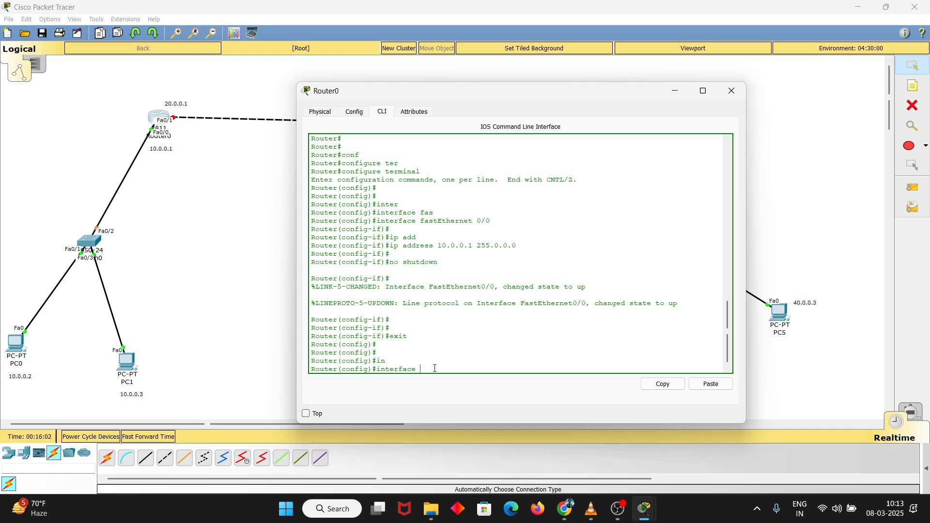
text(fas)
key(Tab)
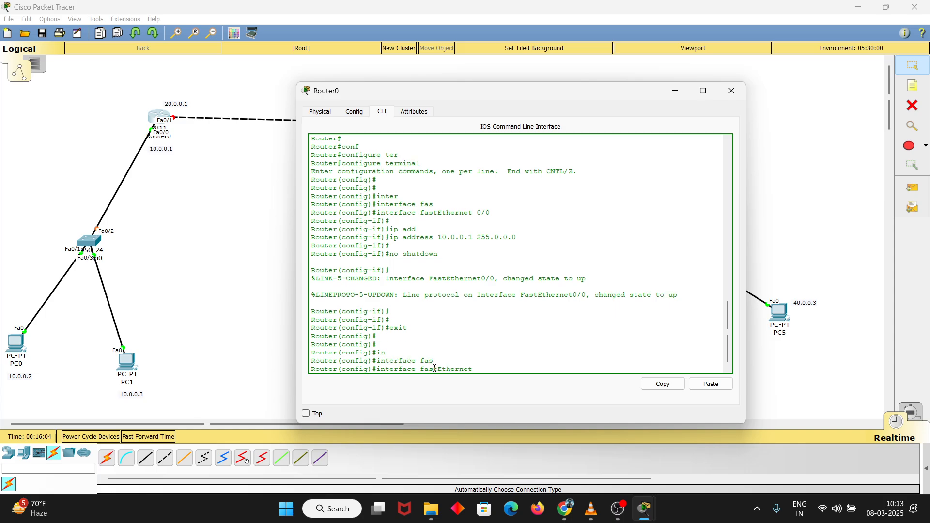
text(0/1)
key(Return)
key(Return)
text(ip add)
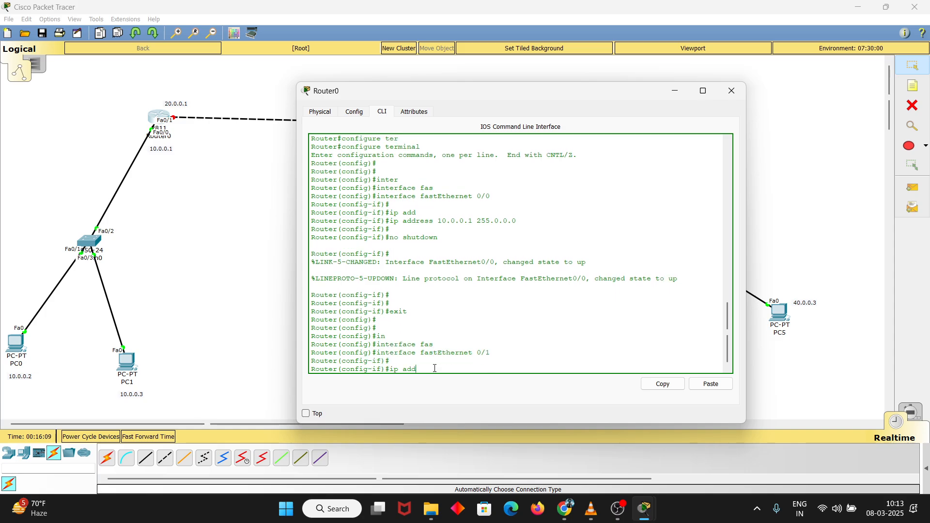
key(Tab)
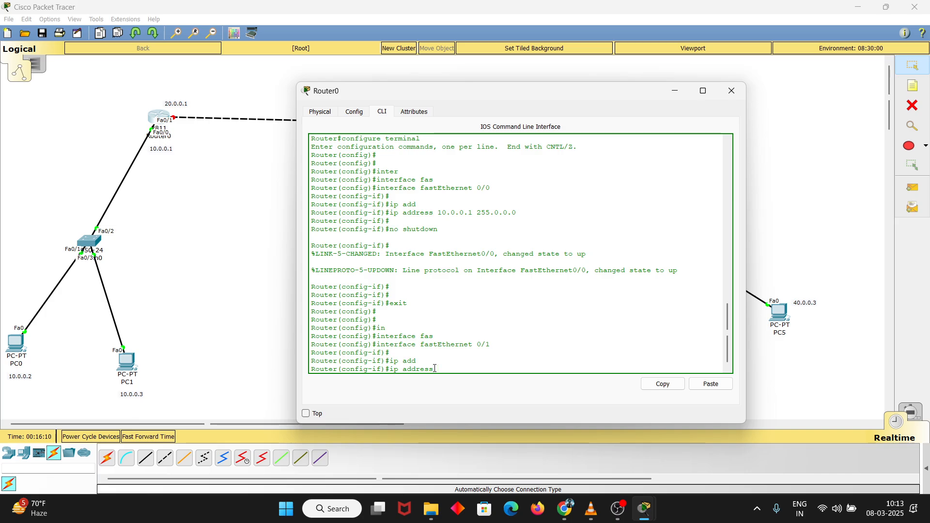
text(20.0.0.1 255.0.0.0)
key(Return)
key(Return)
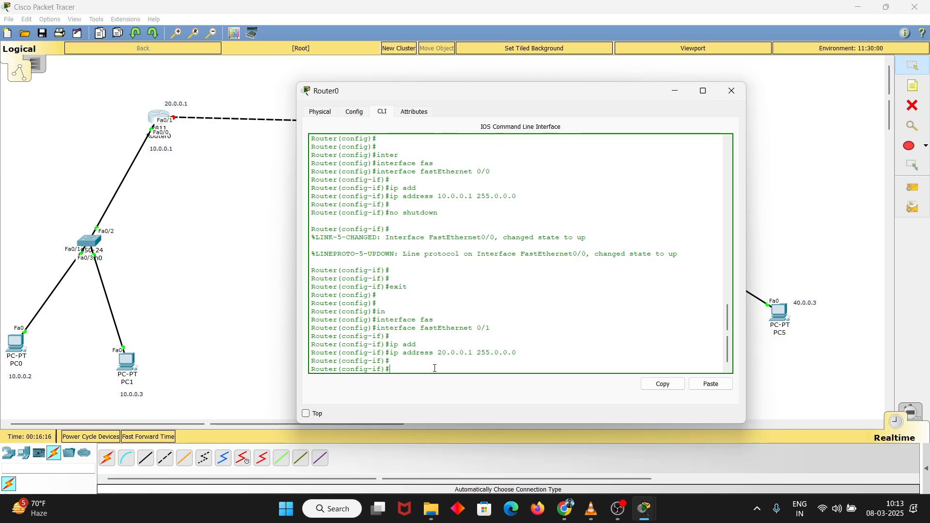
Leave the fastEthernet 0/1 interface configuration and return Router0 to privileged mode
text(ex)
key(BackSpace)
key(ctrl+z)
key(ctrl+z)
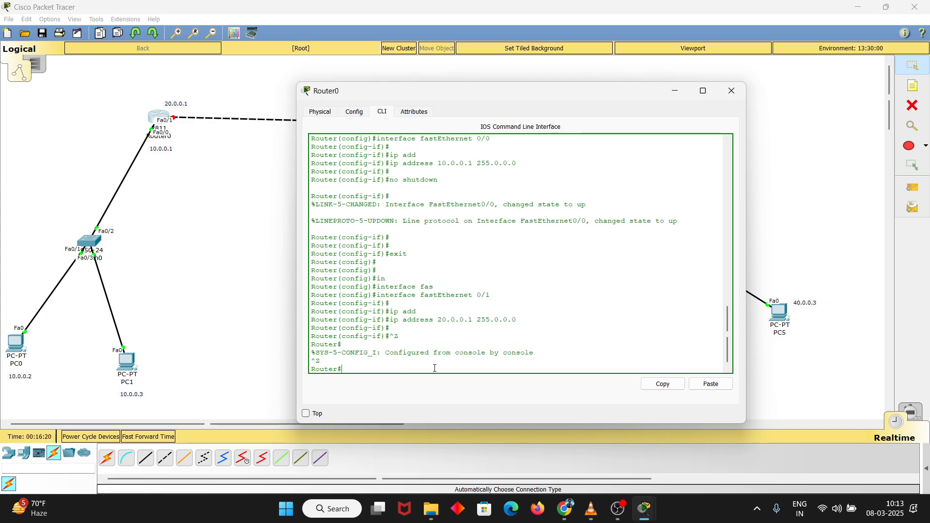
key(Return)
key(Return)
key(Return)
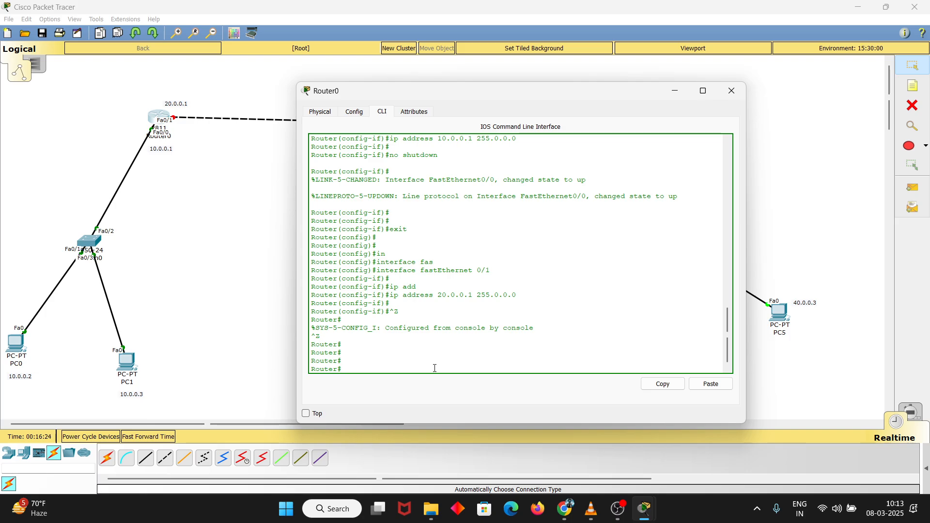
Display Router0's interface summary with show ip interface brief
text(show ip int)
key(Tab)
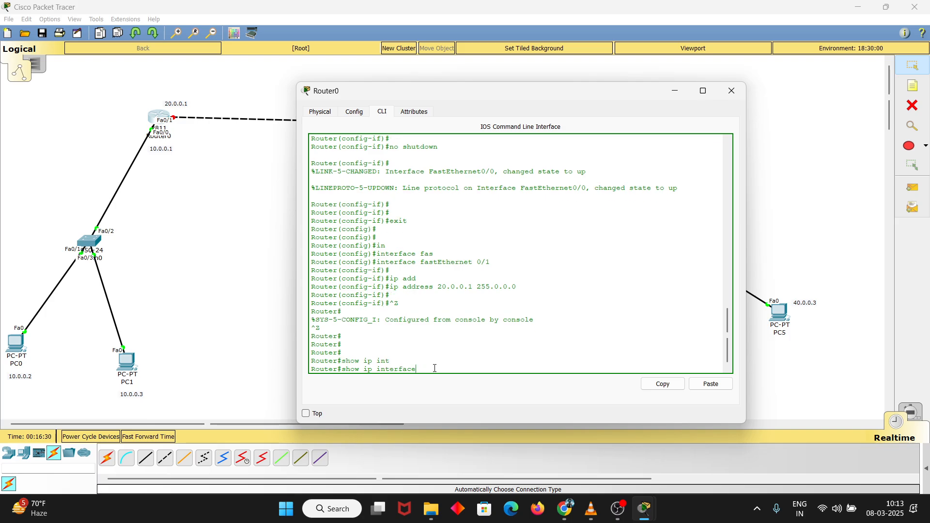
text(bri)
key(Tab)
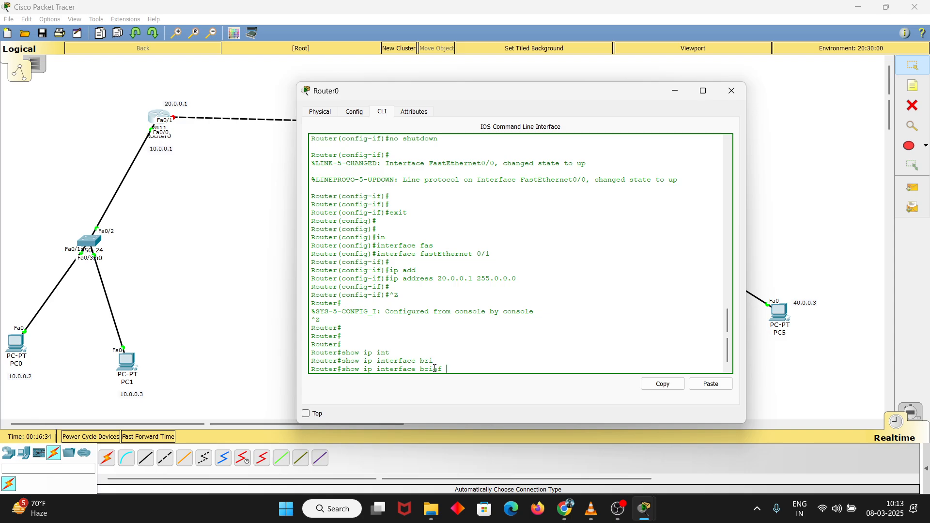
key(Return)
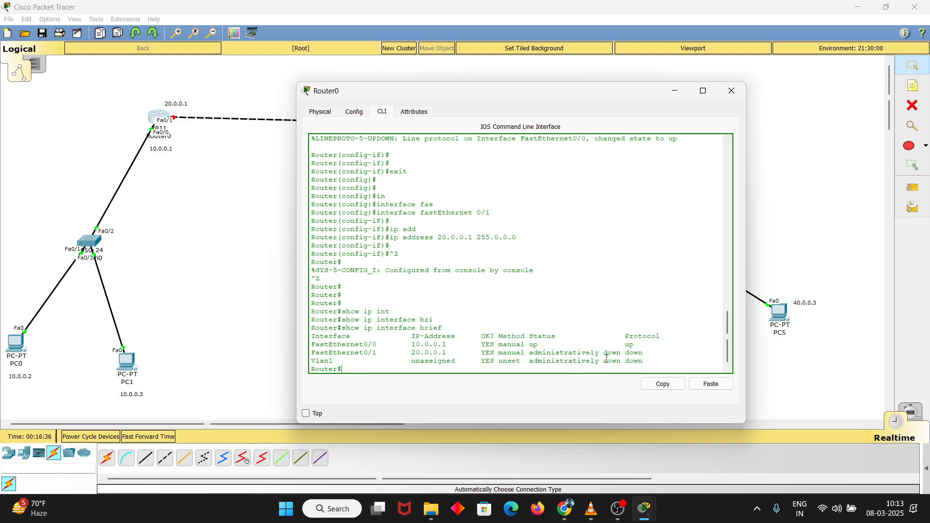
Compare the addresses, status and protocol of FastEthernet0/0 and FastEthernet0/1 in the summary, and review the no shutdown command issued earlier
drag(622, 353, 642, 353)
scroll(455, 243, up, 1)
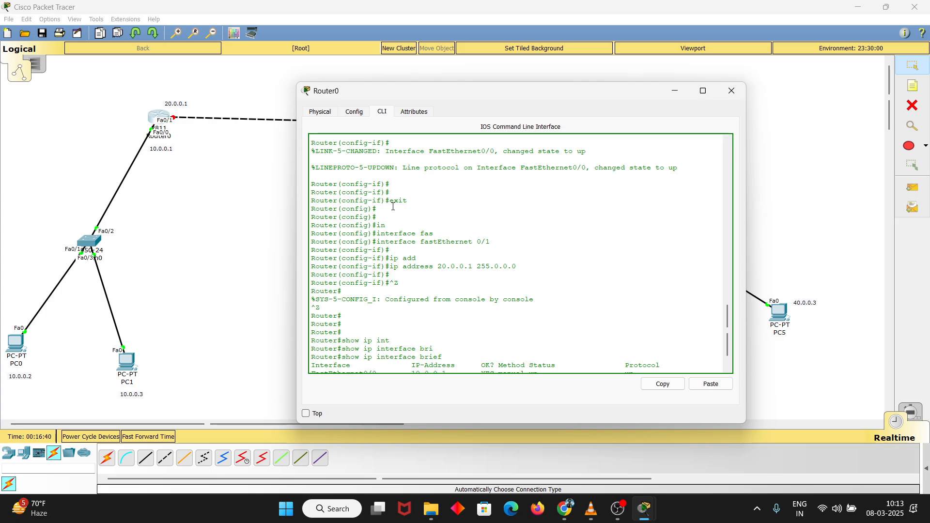
scroll(393, 206, up, 2)
drag(389, 185, 441, 185)
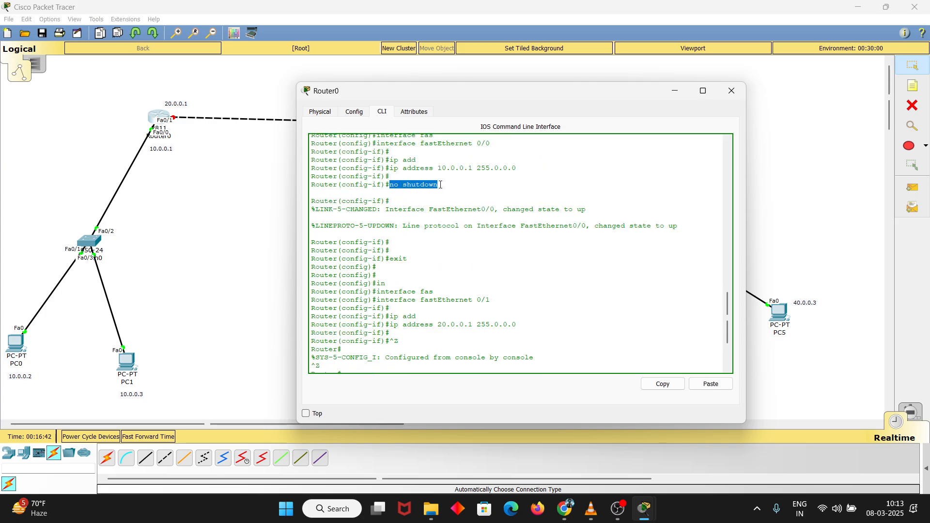
scroll(703, 326, down, 3)
drag(625, 342, 638, 342)
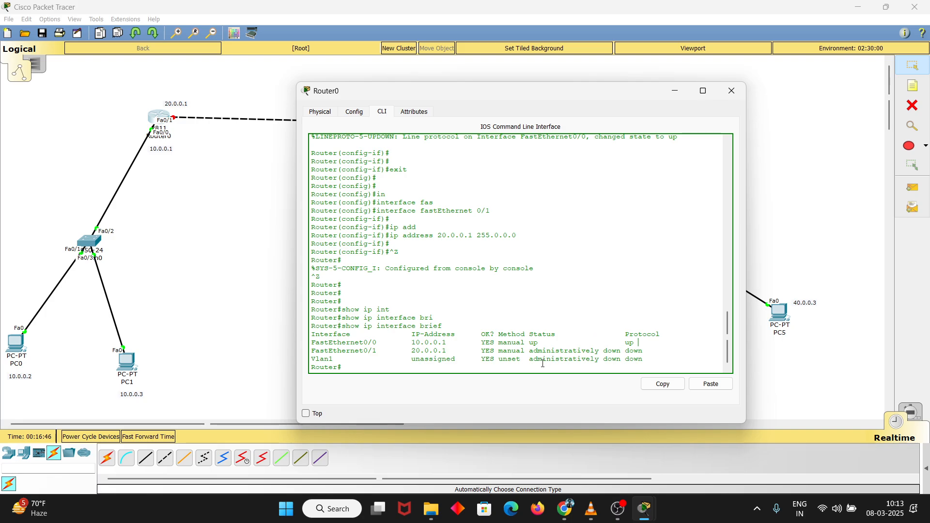
drag(525, 350, 620, 352)
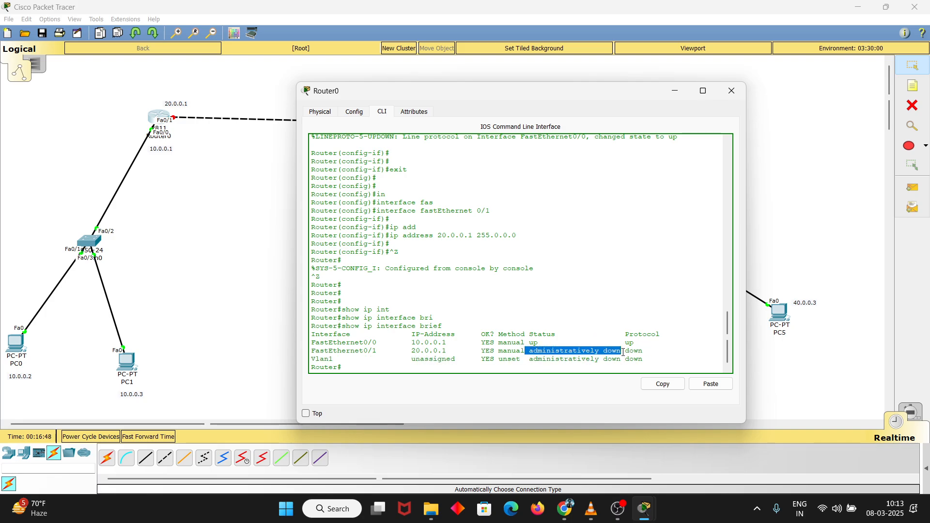
click(620, 348)
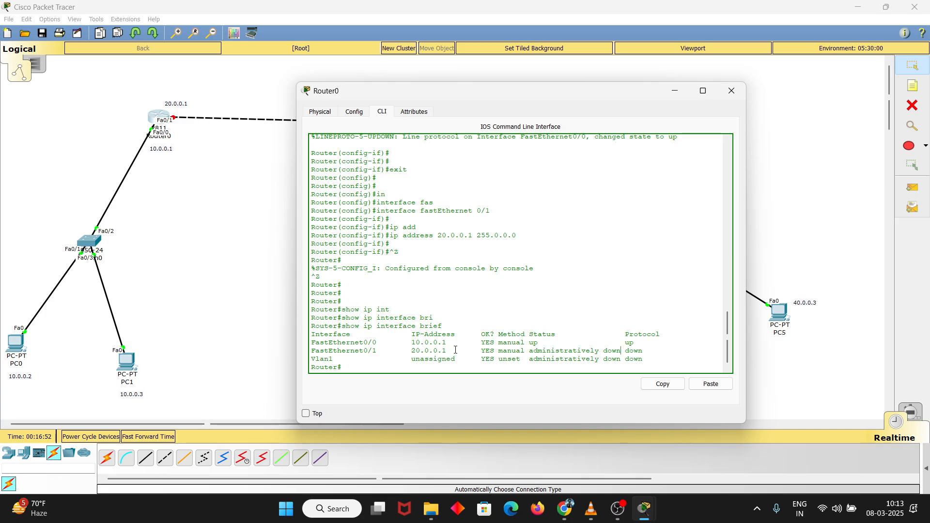
double_click(414, 343)
drag(364, 343, 460, 351)
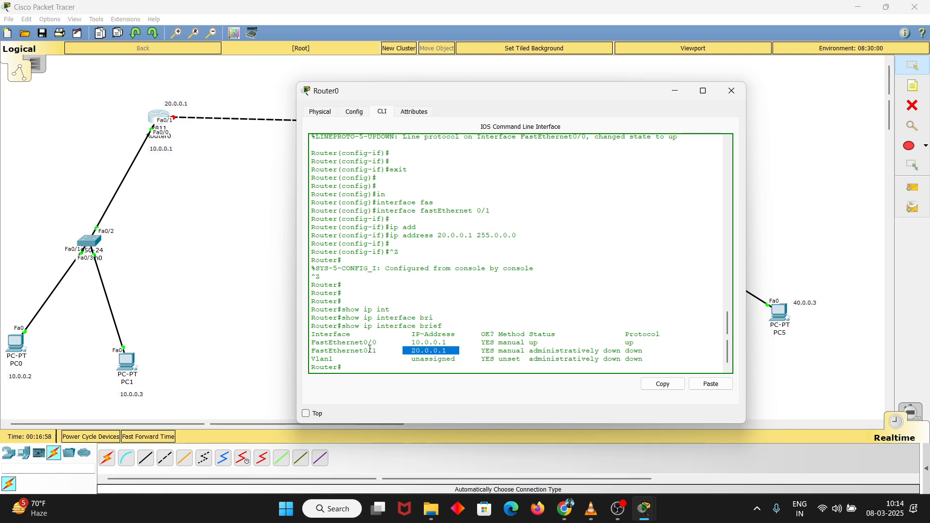
drag(364, 351, 388, 350)
click(388, 350)
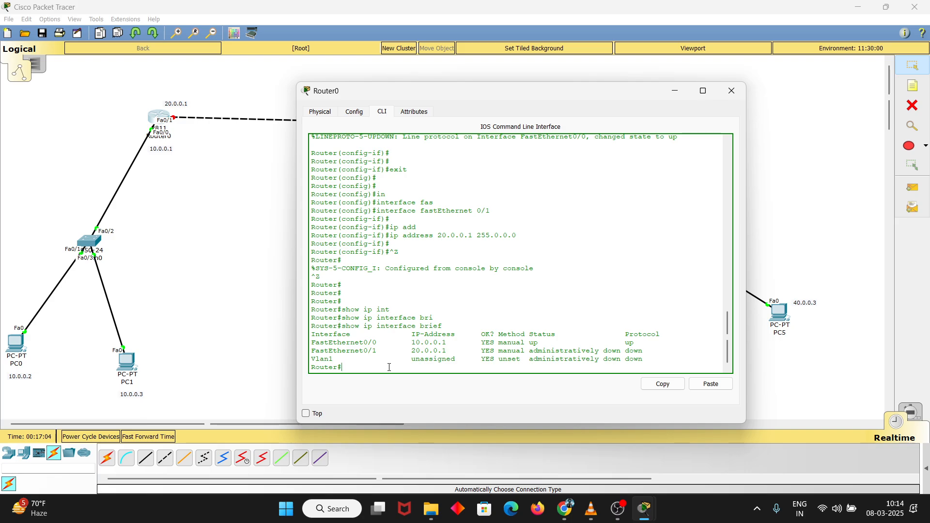
Re-enter global configuration mode on Router0 with configure terminal
text(conf)
key(Tab)
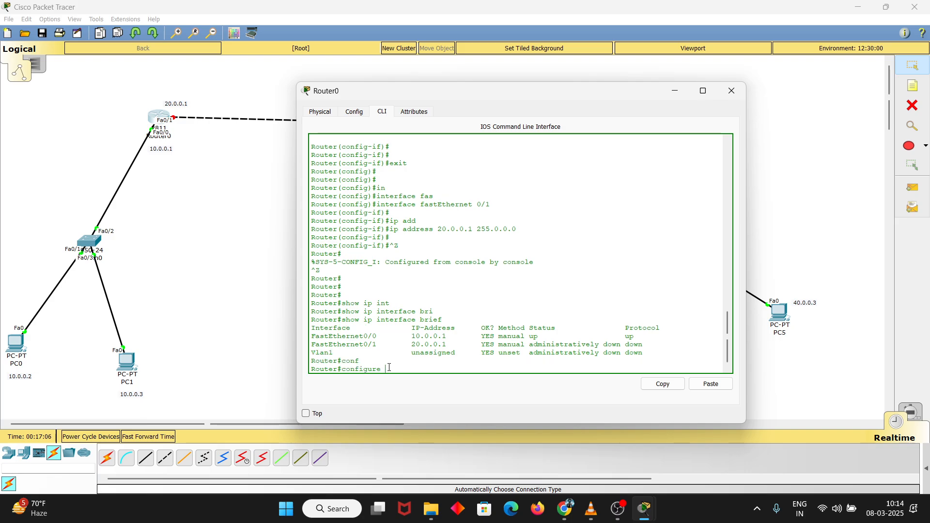
text(ter)
key(Tab)
key(Return)
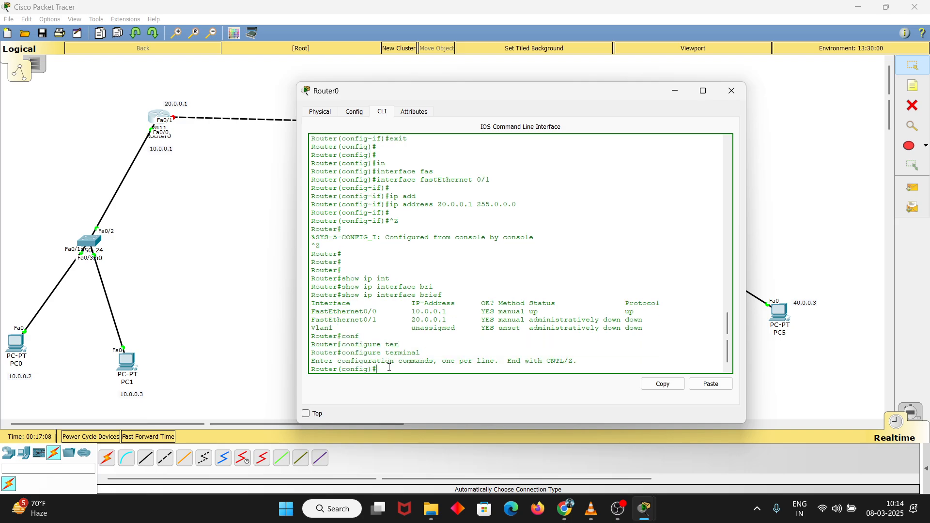
key(Return)
Enable Router0's interface fastEthernet 0/1 with no shutdown
text(int)
key(Tab)
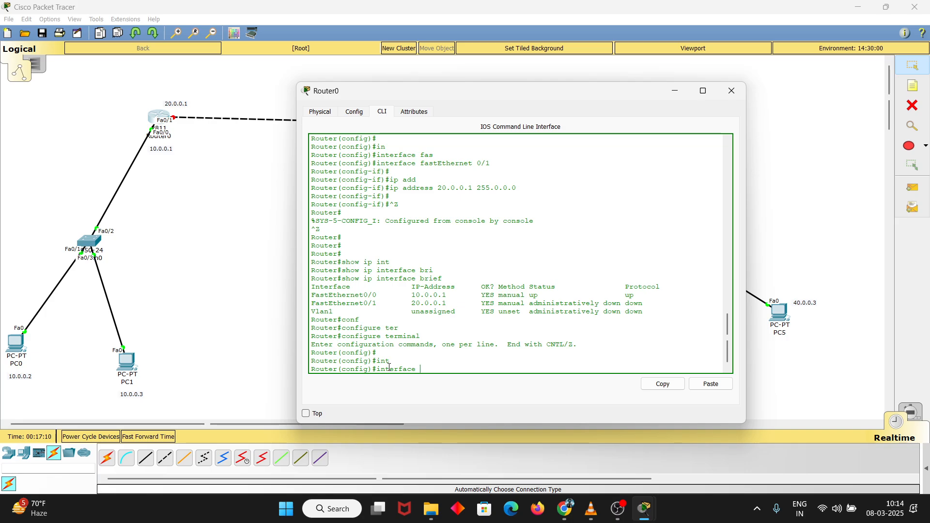
text(fas)
key(Tab)
text(0/)
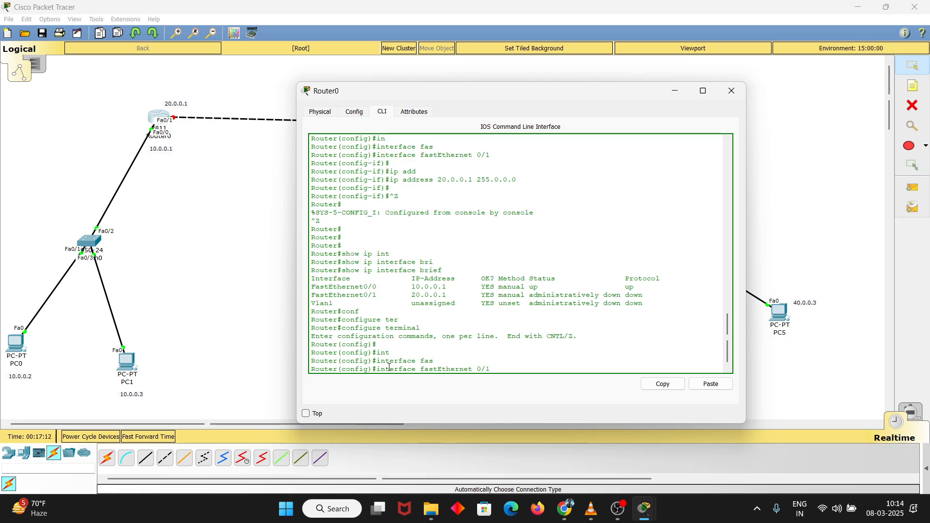
text(1)
key(Return)
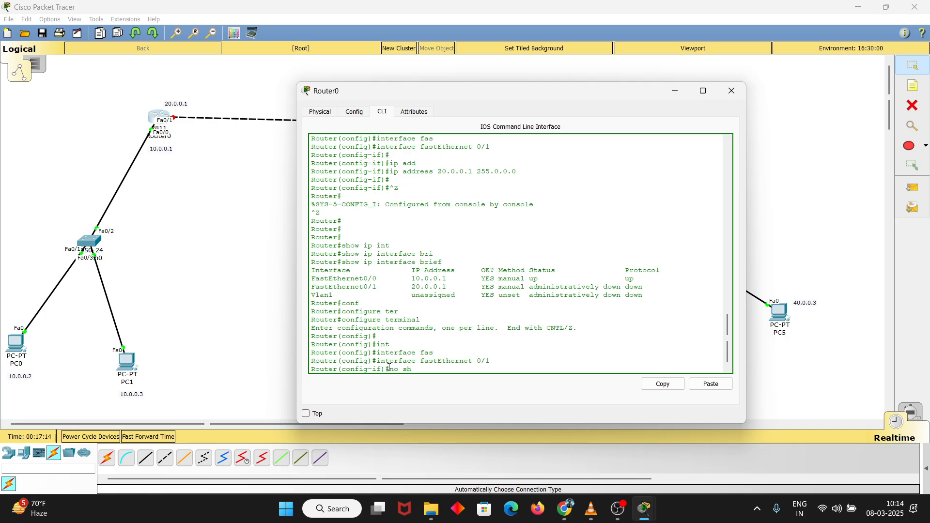
text(no sh)
key(Tab)
key(Return)
key(Return)
key(Return)
key(Return)
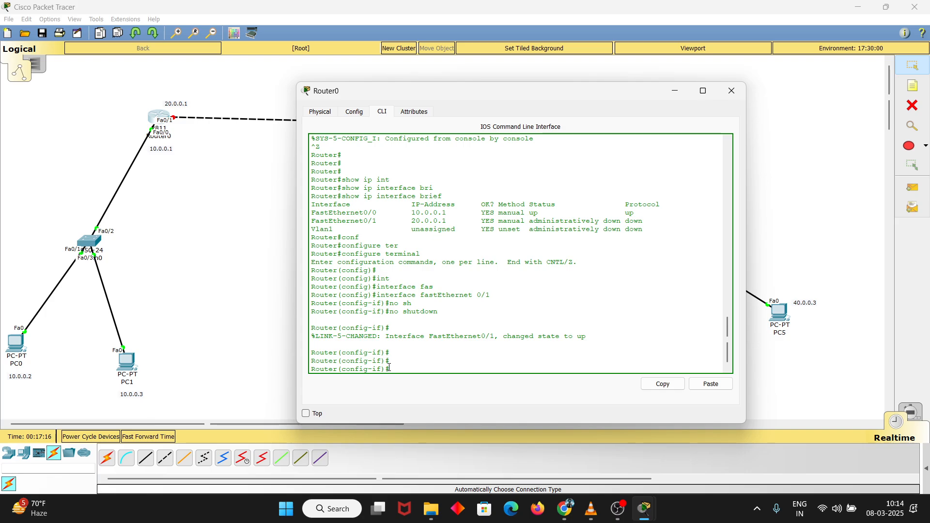
End the configuration session on Router0 and return to the privileged prompt
key(ctrl+z)
key(Return)
key(Return)
key(Return)
key(Return)
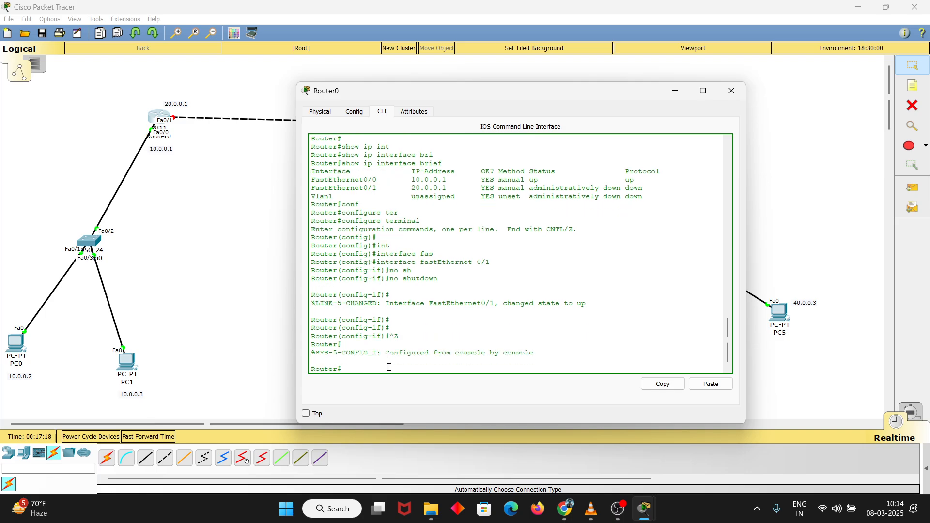
Display Router0's interface summary with the show ip interface brief command
key(Up)
key(Up)
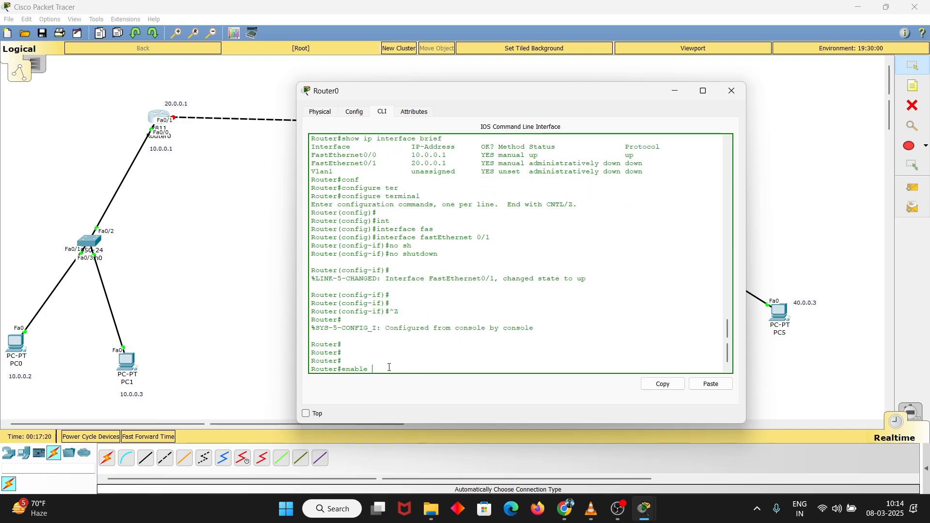
key(BackSpace)
key(BackSpace)
key(BackSpace)
key(BackSpace)
key(BackSpace)
key(BackSpace)
key(BackSpace)
text(show ip in)
key(Tab)
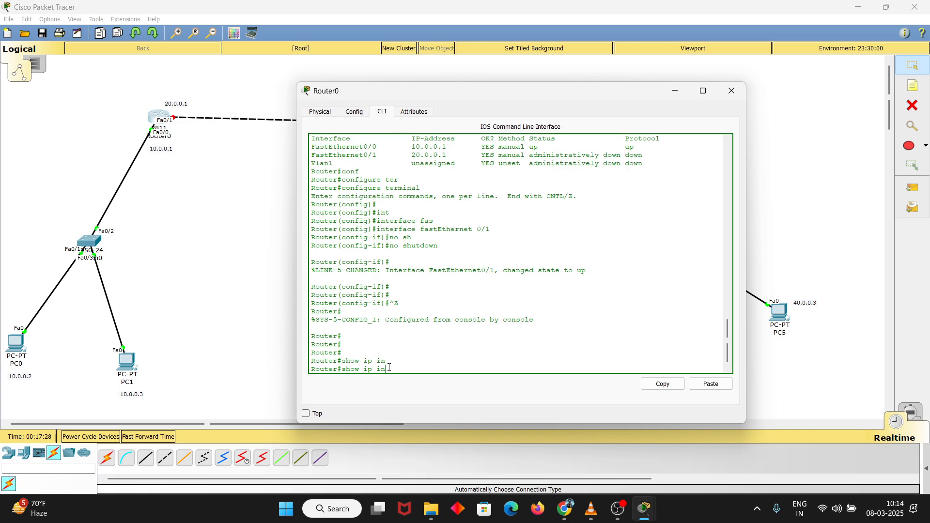
text(t)
key(Tab)
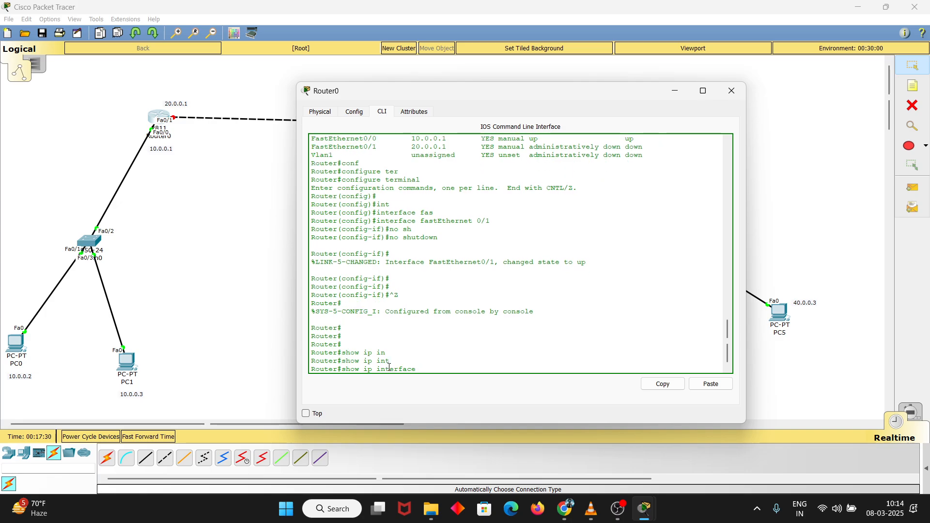
text(br)
key(Tab)
key(Return)
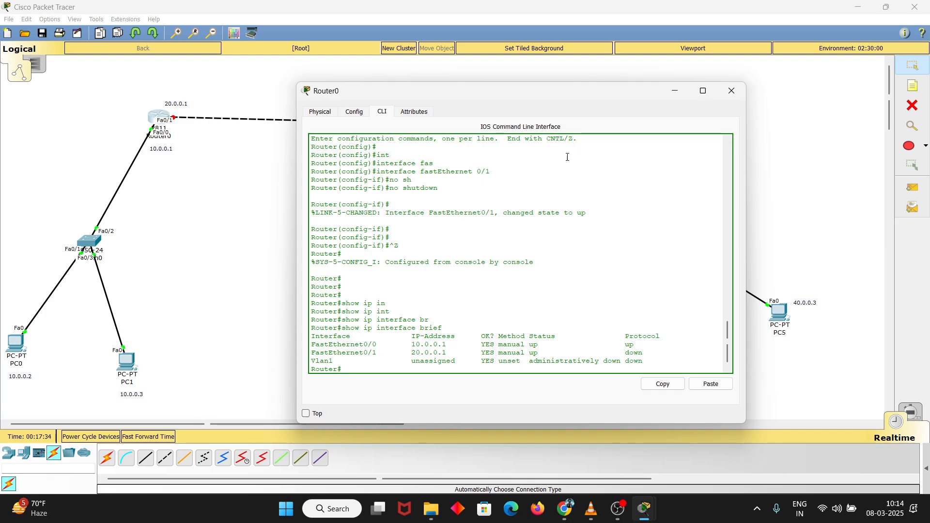
Compare the protocol status of FastEthernet0/0 and FastEthernet0/1 in the summary with Router0's links in the topology
drag(603, 93, 577, 197)
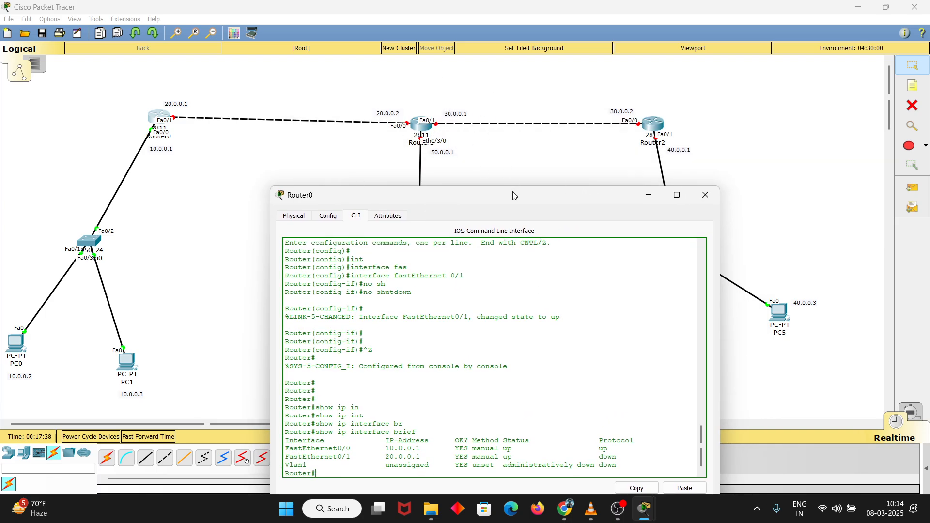
drag(514, 194, 545, 109)
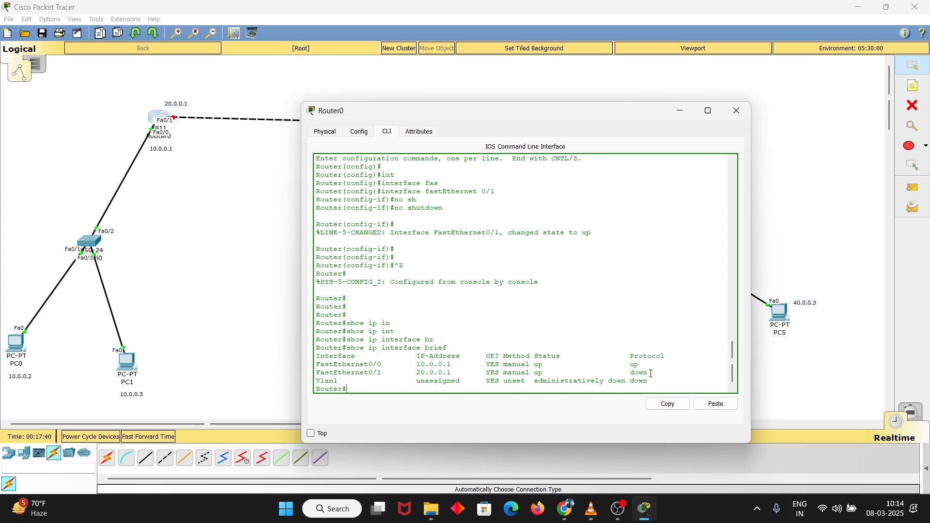
drag(651, 373, 630, 372)
drag(642, 364, 612, 364)
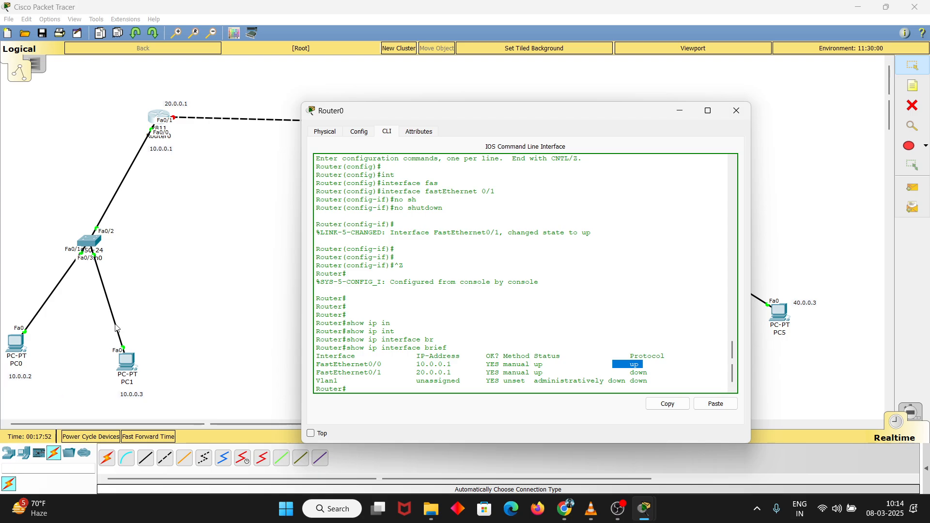
scroll(427, 376, down, 1)
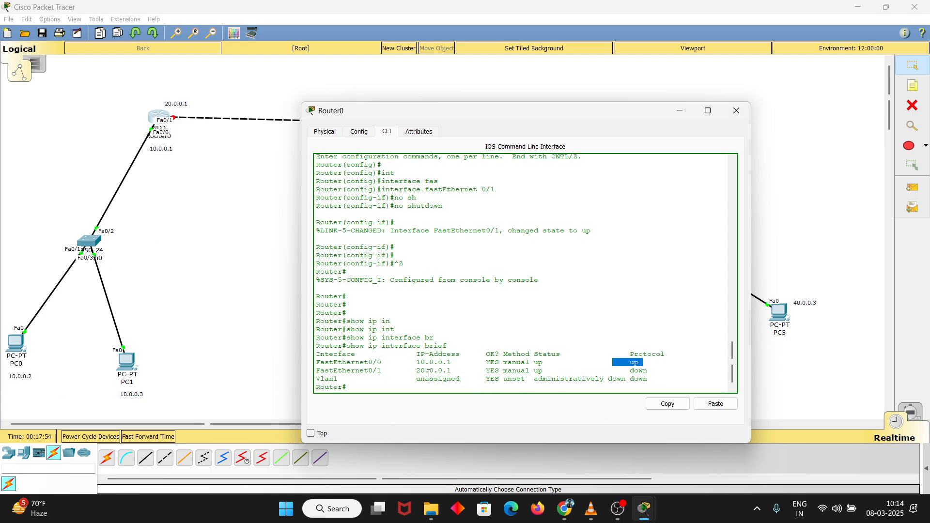
Ping 10.0.0.2 from Router0 and check the success rate
click(391, 389)
text(ping 10.0)
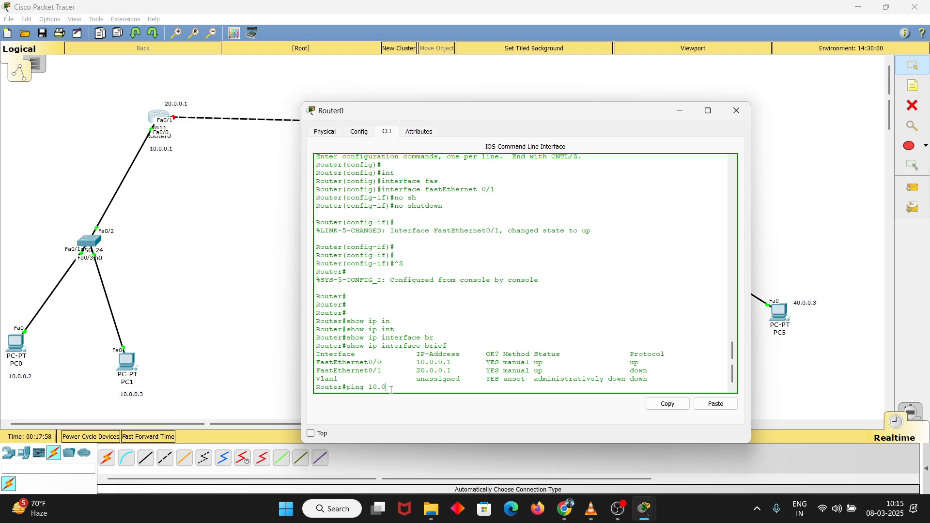
text(.0.2)
key(Return)
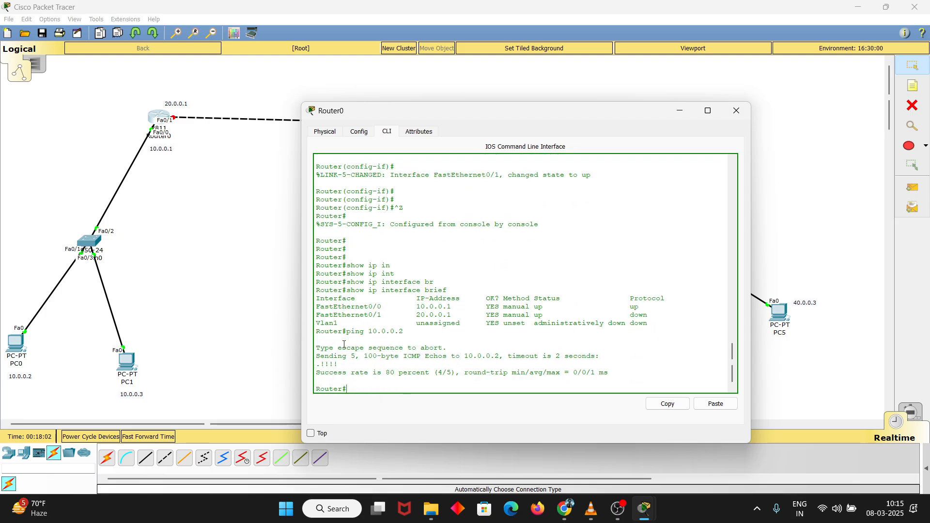
drag(390, 371, 426, 372)
click(456, 372)
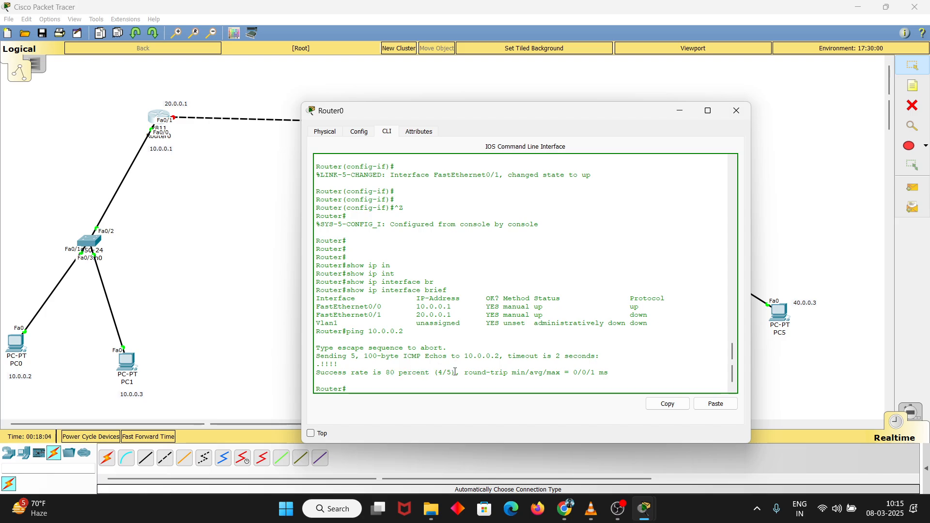
Repeat the ping to 10.0.0.2 from Router0 and review the replies
key(Up)
key(Return)
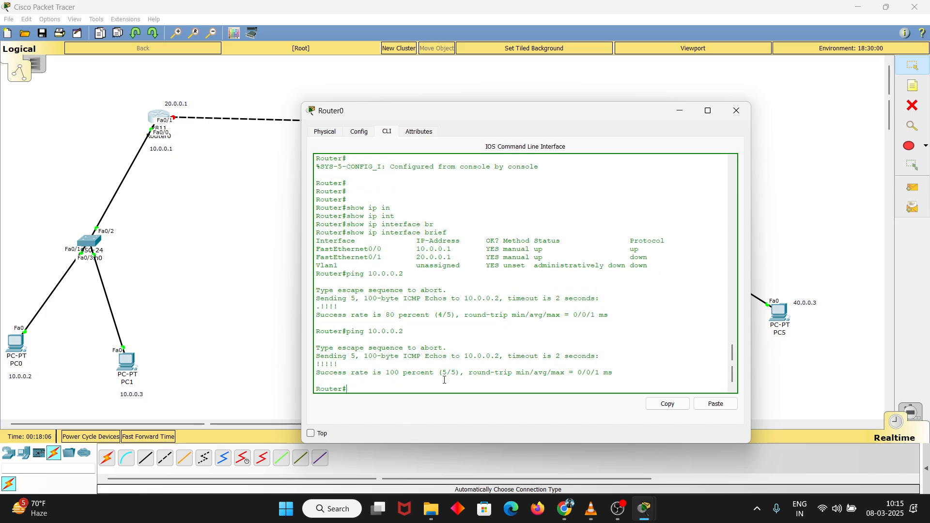
drag(387, 375, 315, 363)
click(470, 367)
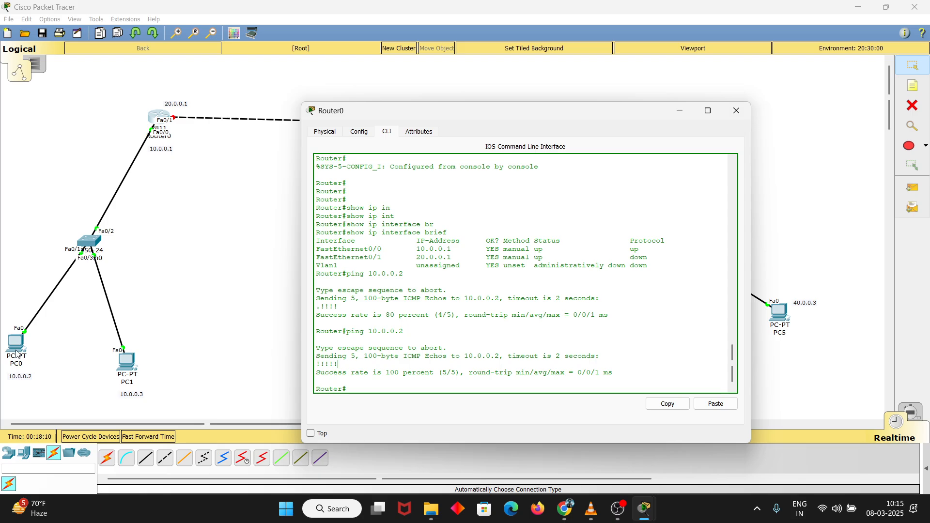
Close Router0's window and open the Command Prompt on PC0
click(734, 112)
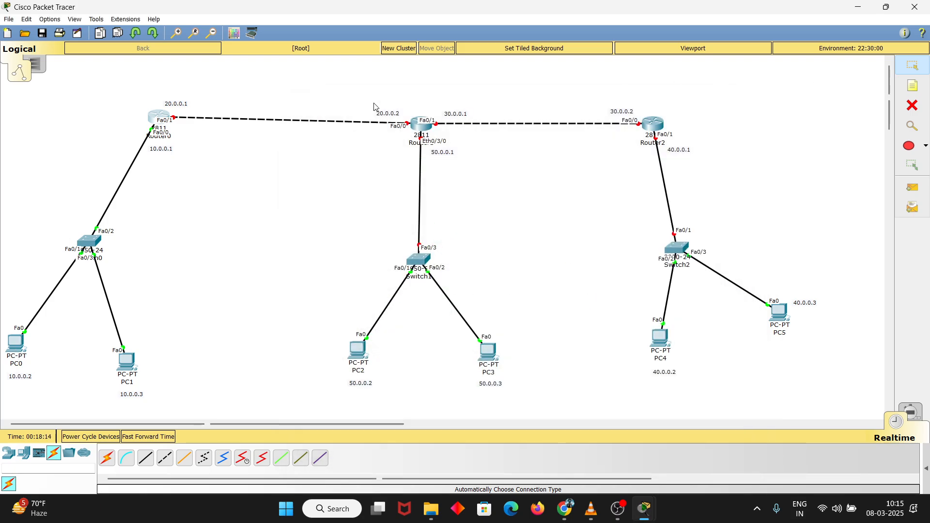
click(18, 342)
click(535, 174)
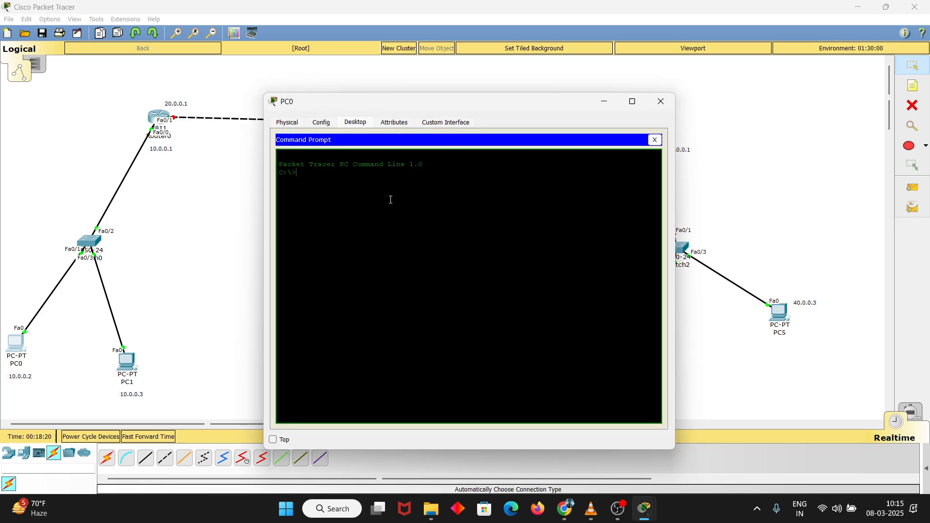
Set the PC Console Background colour to White in the font preferences and close the preferences
click(49, 21)
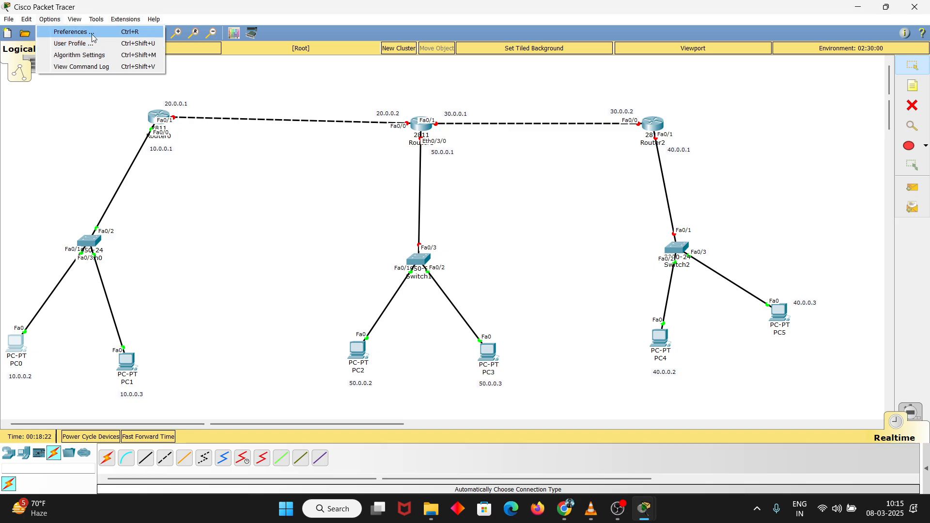
click(74, 32)
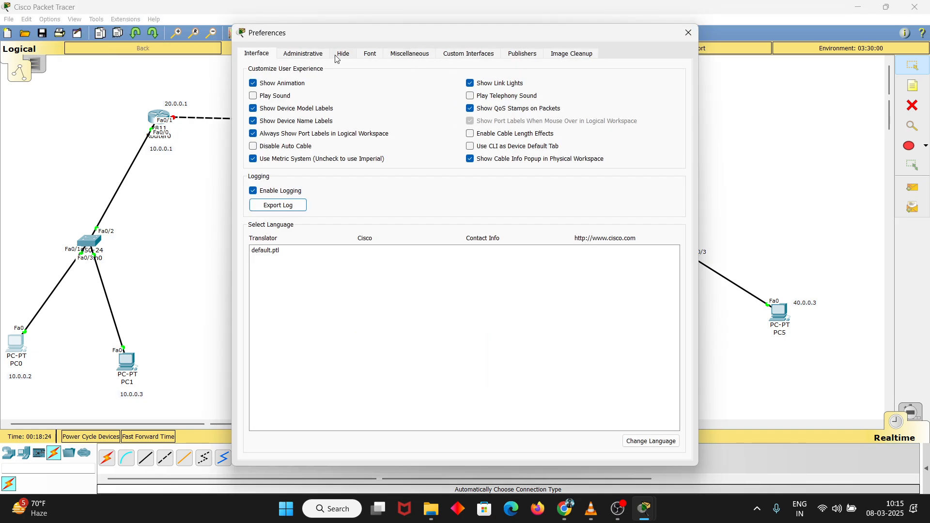
click(365, 54)
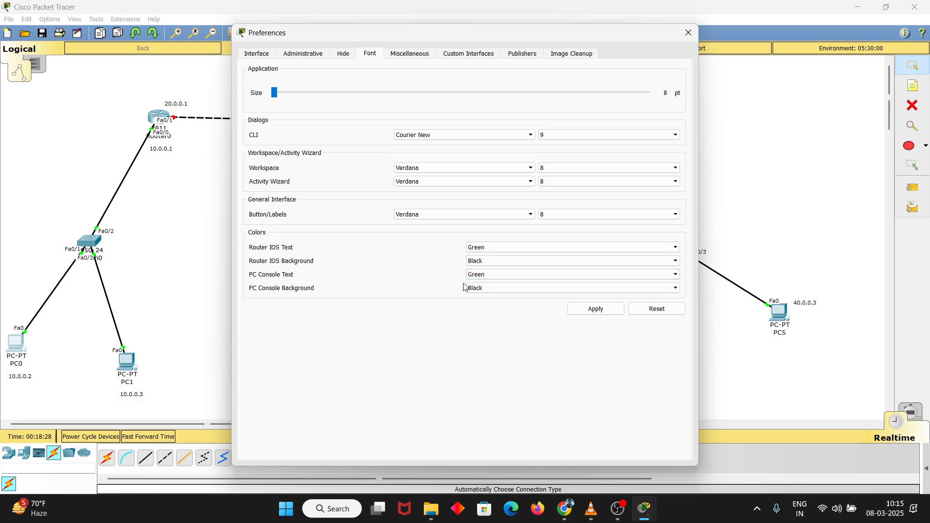
click(519, 289)
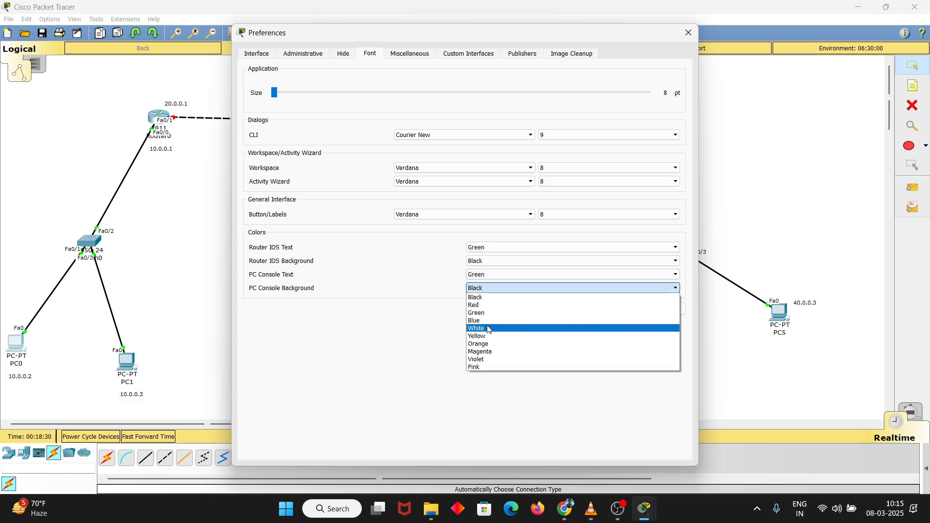
click(490, 328)
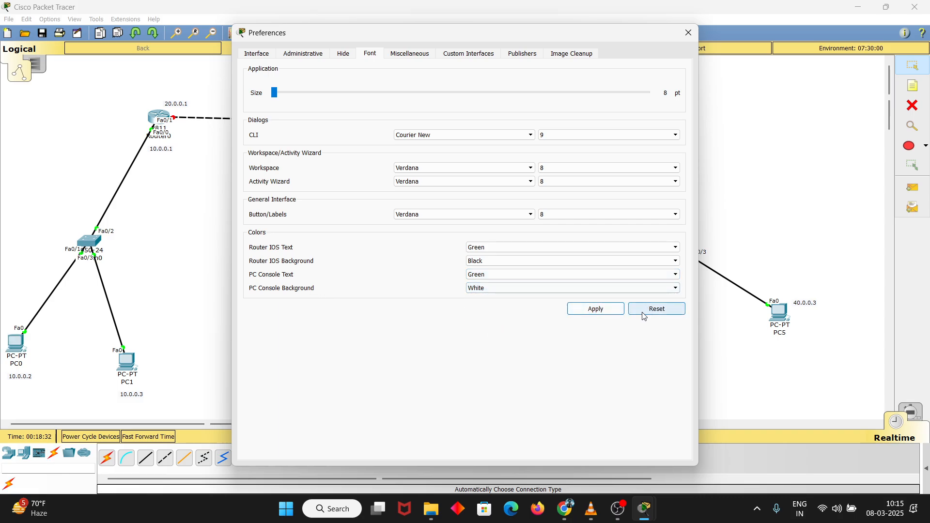
click(688, 33)
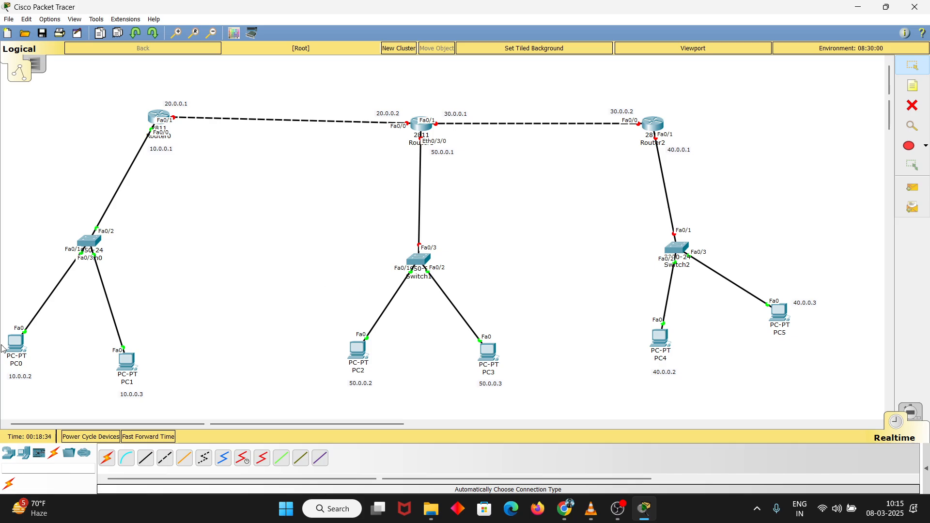
Reopen PC0's Command Prompt and move its window clear of the devices around Switch0
click(16, 343)
click(533, 159)
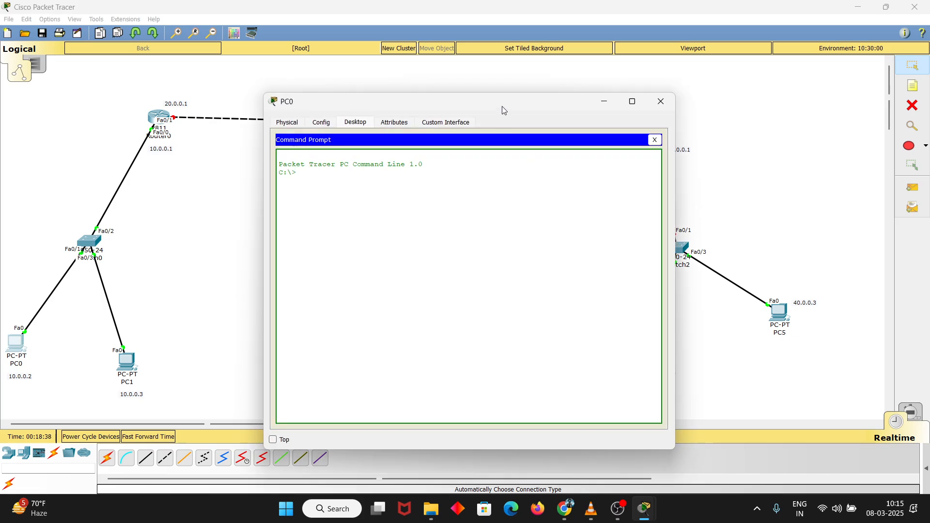
drag(501, 106, 590, 93)
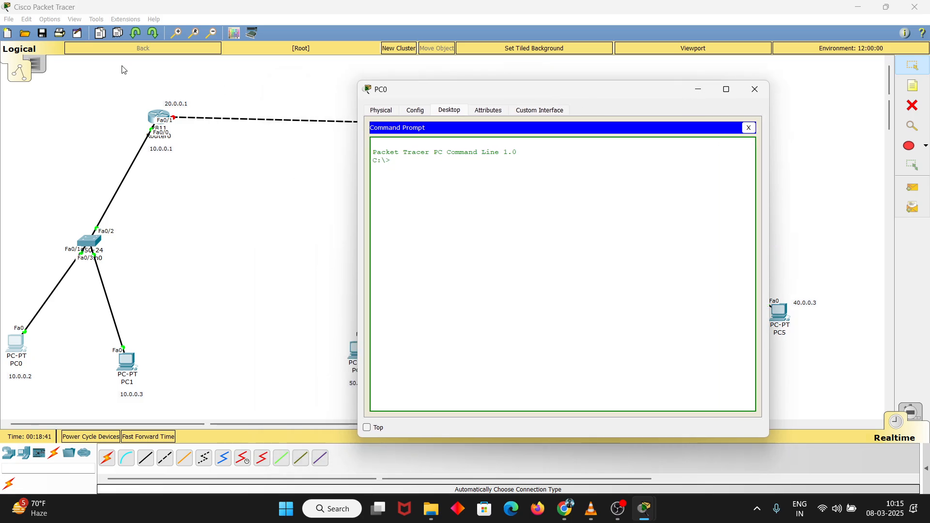
click(50, 20)
click(18, 23)
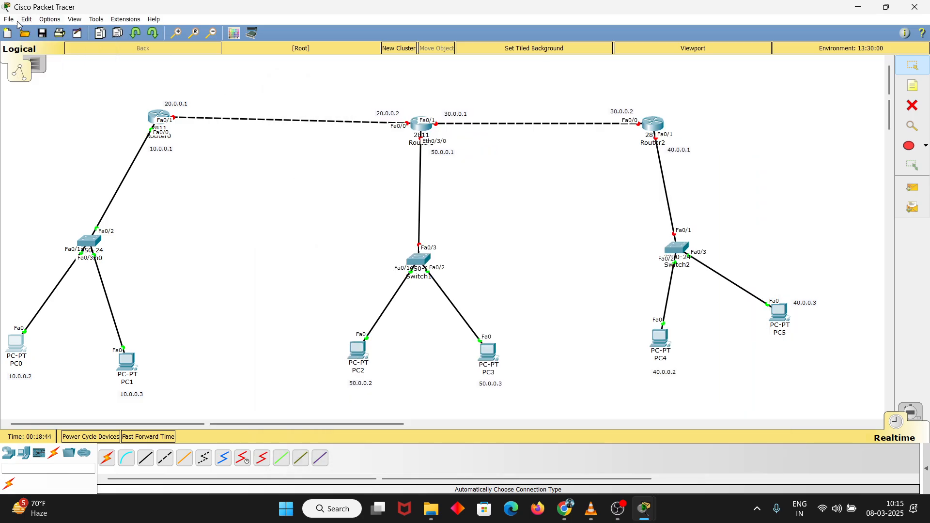
click(26, 20)
click(42, 359)
Ping the gateway 10.0.0.1 from PC0's Command Prompt and stop the ping after a few replies
click(17, 344)
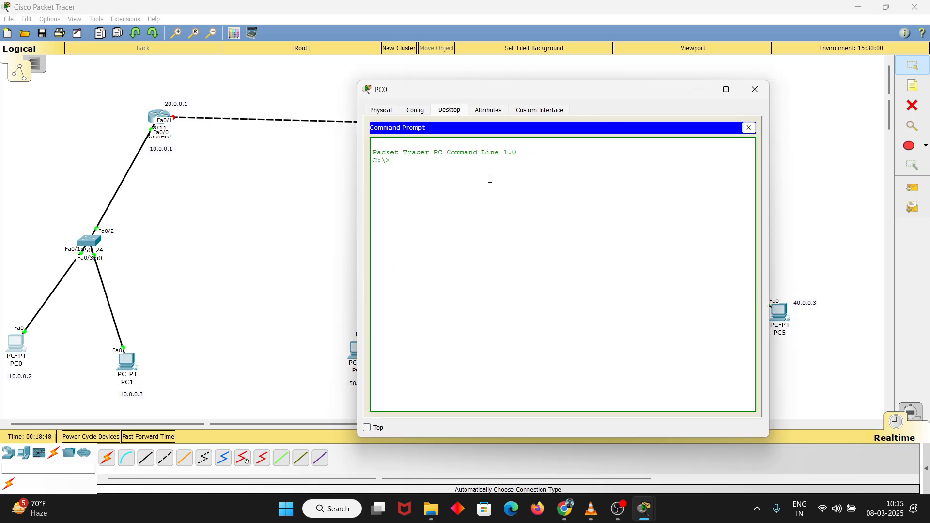
text(ping 10.0.0.11)
key(Return)
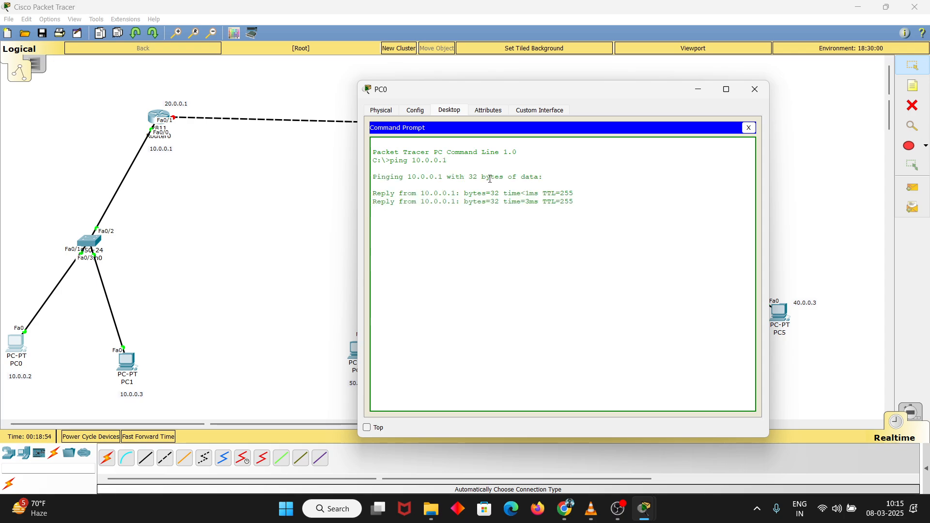
key(ctrl+c)
Ping PC1 at 10.0.0.3 from PC0 and stop the ping after a few replies
key(Up)
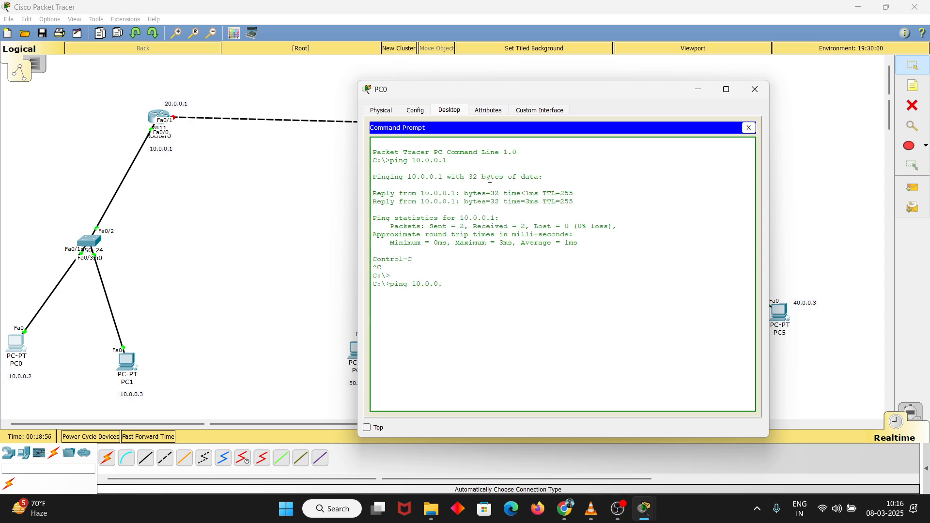
text(3)
key(Return)
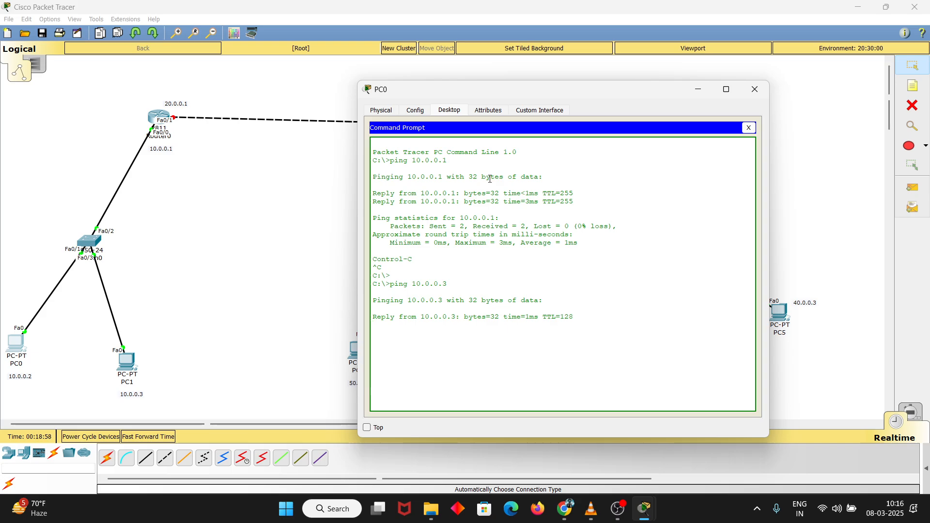
key(ctrl+c)
Ping Router0's far interface 20.0.0.1 from PC0 and interrupt the ping
key(Up)
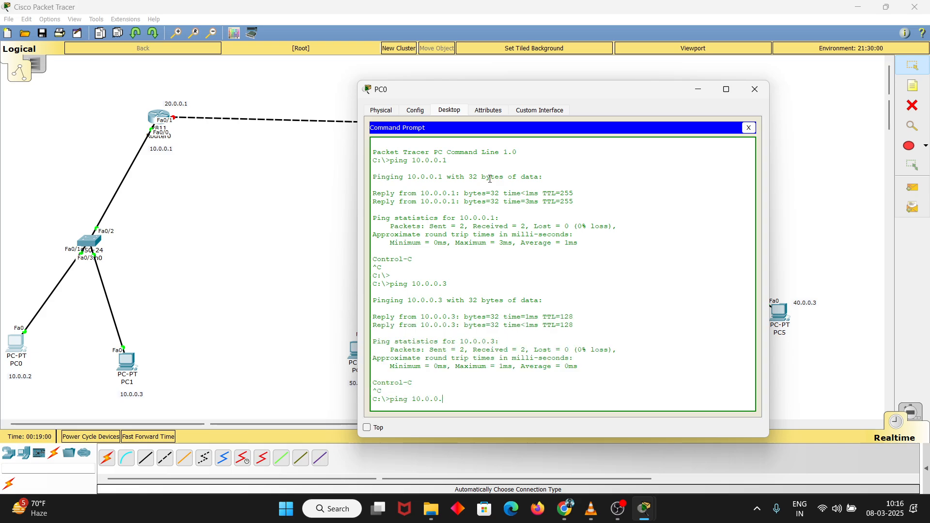
key(BackSpace)
key(BackSpace)
key(BackSpace)
text(20.0.0.1)
key(Return)
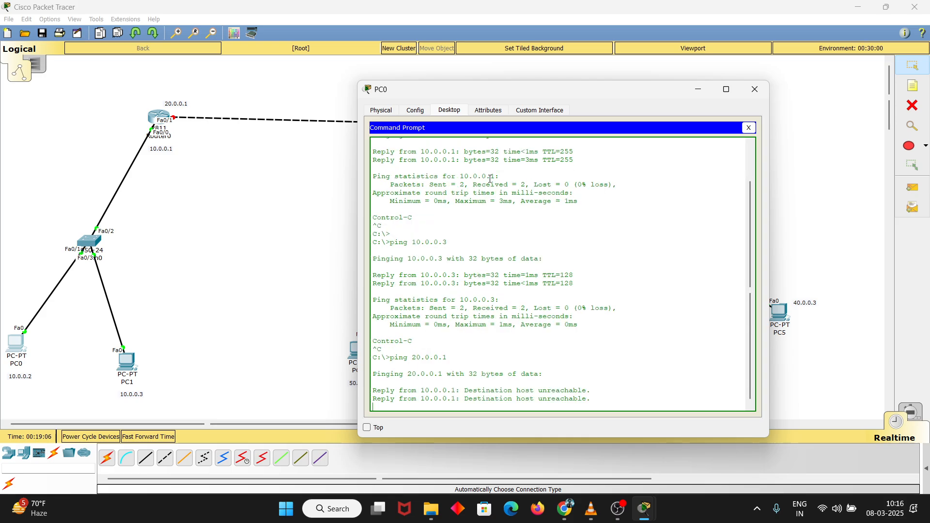
key(ctrl+c)
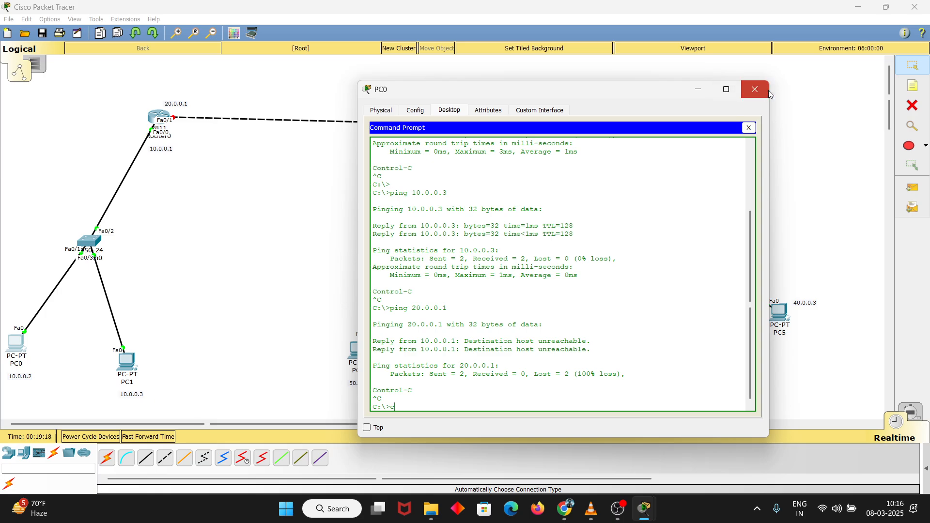
Close PC0's window and open Router1's command line interface
click(753, 91)
click(421, 127)
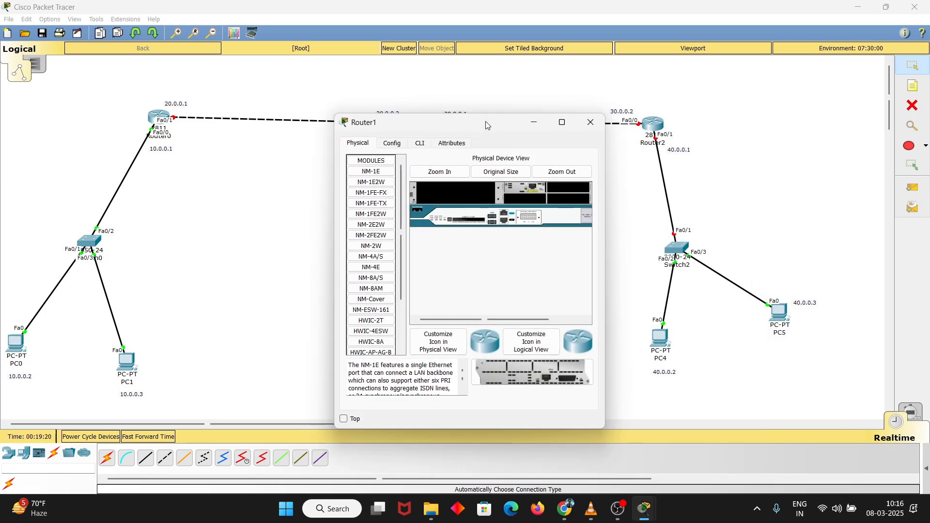
click(406, 178)
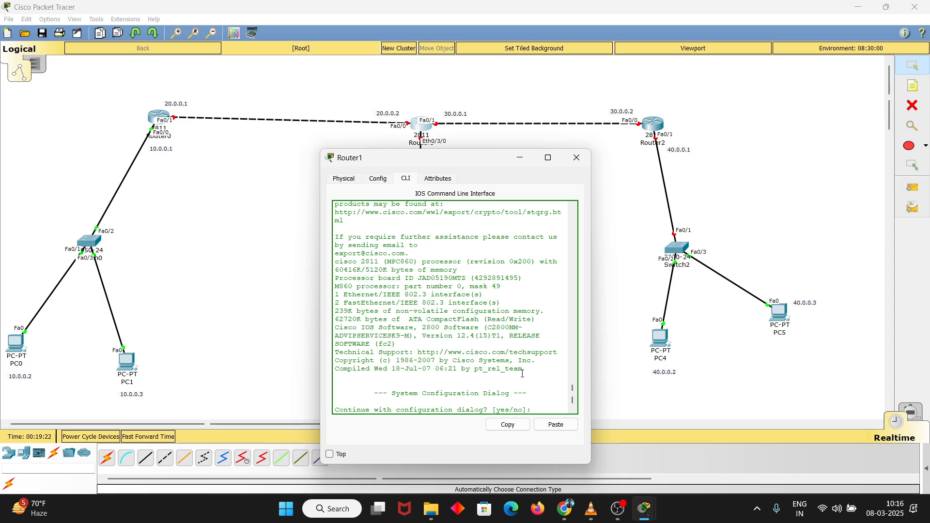
Widen Router1's window and answer no to the initial configuration dialog to reach the router prompt
drag(592, 318, 693, 316)
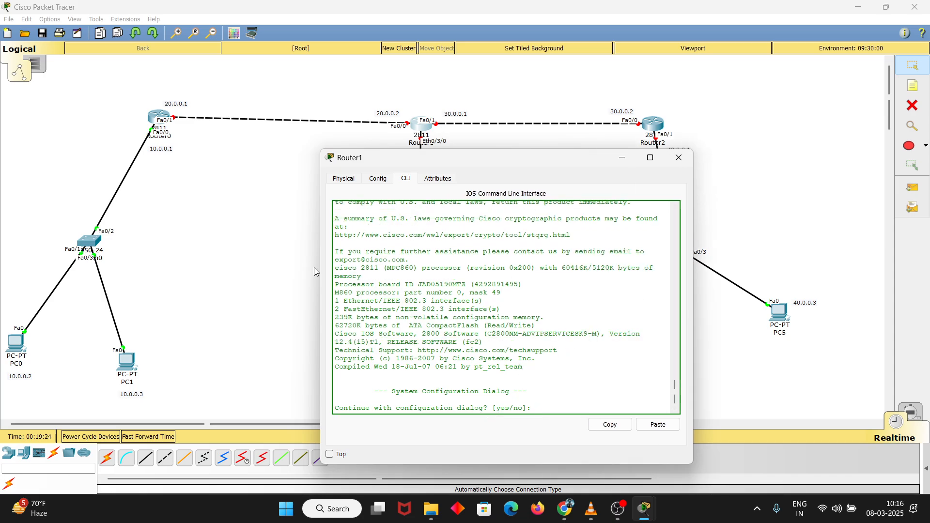
drag(319, 271, 241, 271)
mouse_move(458, 152)
mouse_down()
mouse_move(458, 132)
mouse_move(468, 167)
mouse_up()
text(o)
key(Return)
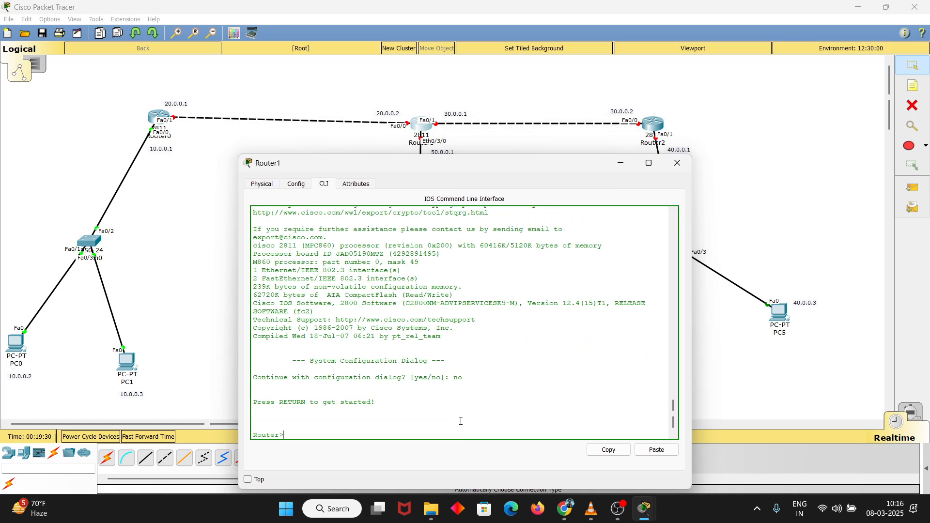
Enter privileged mode on Router1 and start global configuration from the terminal
key(Return)
text(en)
key(Tab)
key(Return)
text(conf)
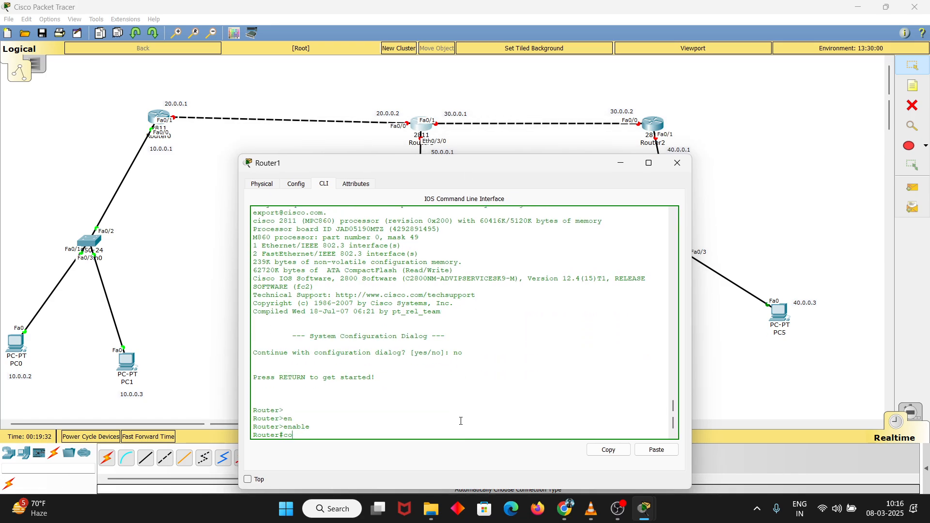
key(Tab)
text(ter)
key(Tab)
key(Return)
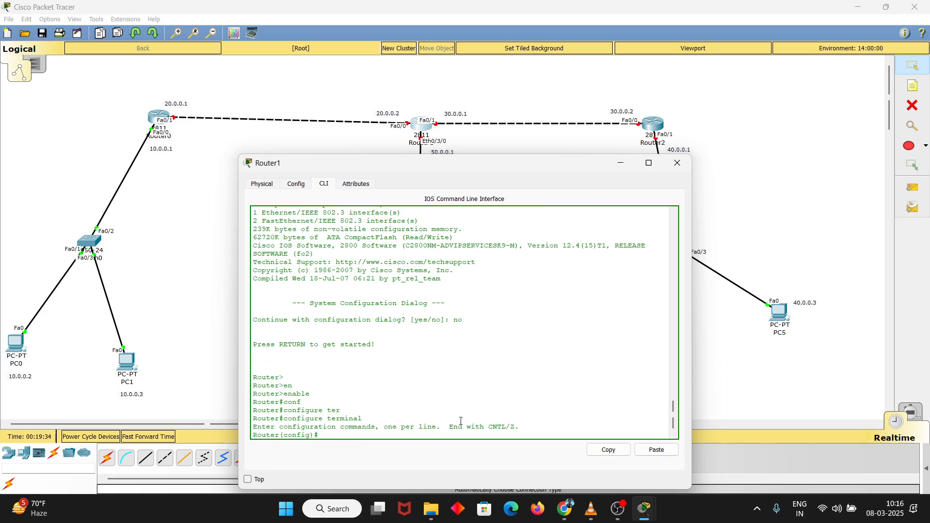
key(Return)
Enter interface configuration for Router1's FastEthernet 0/0
text(f)
text(n)
key(Tab)
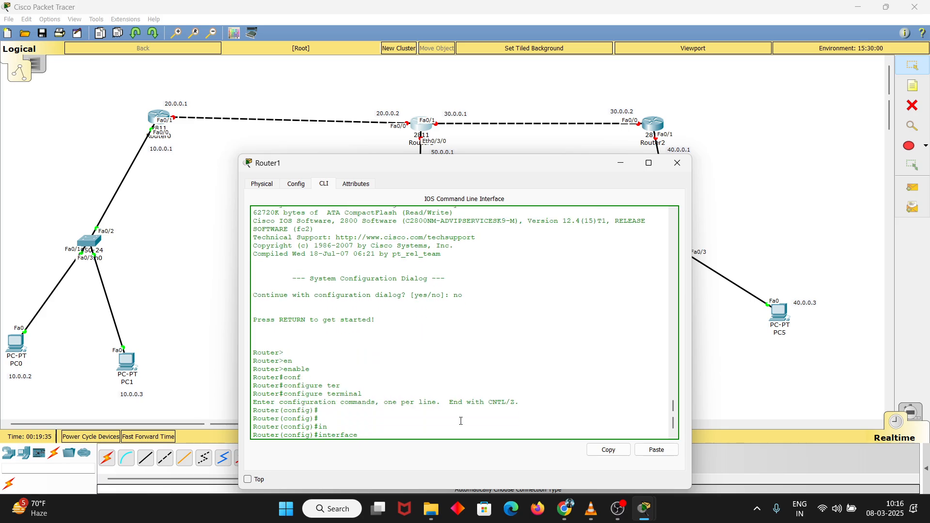
text(fas)
key(Tab)
text(0/0)
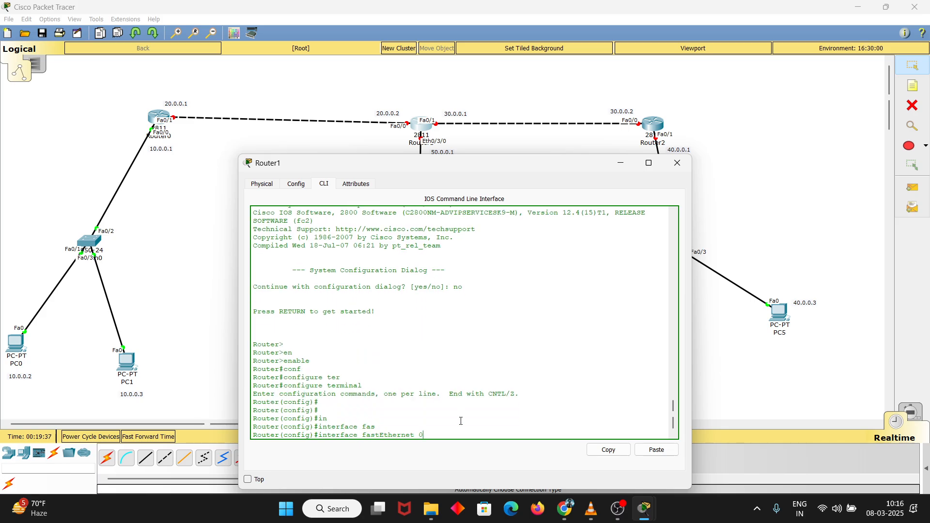
key(Return)
key(Return)
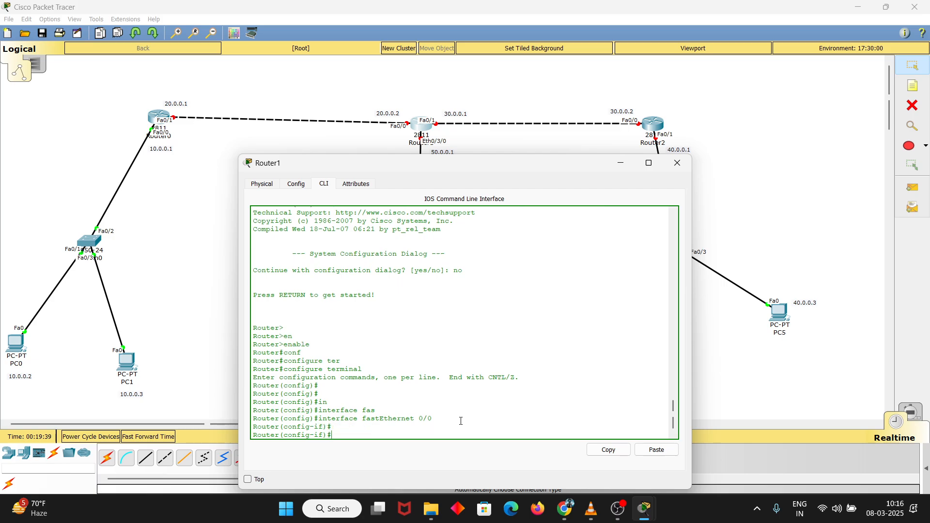
Assign IP address 20.0.0.2 with mask 255.0.0.0 to Router1's FastEthernet 0/0
text(ip ad)
key(Tab)
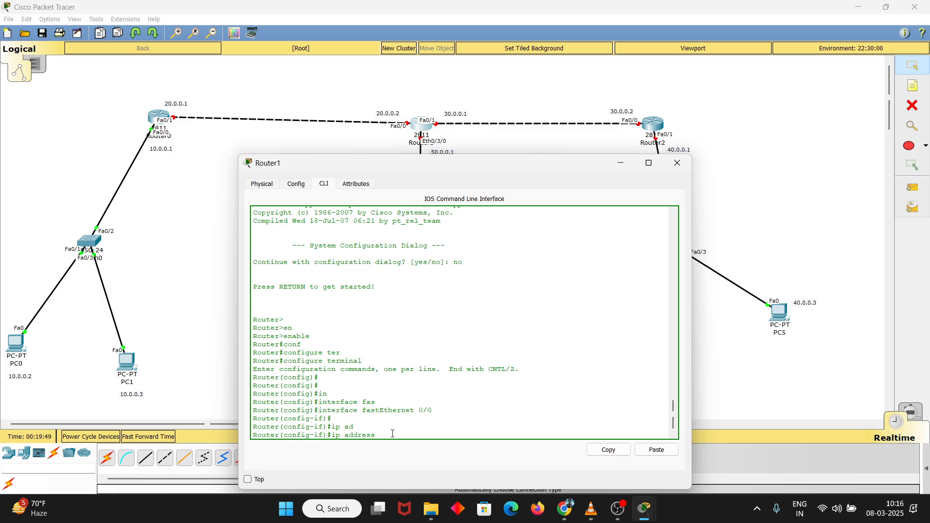
text(20.)
text(0.0)
key(Return)
key(Return)
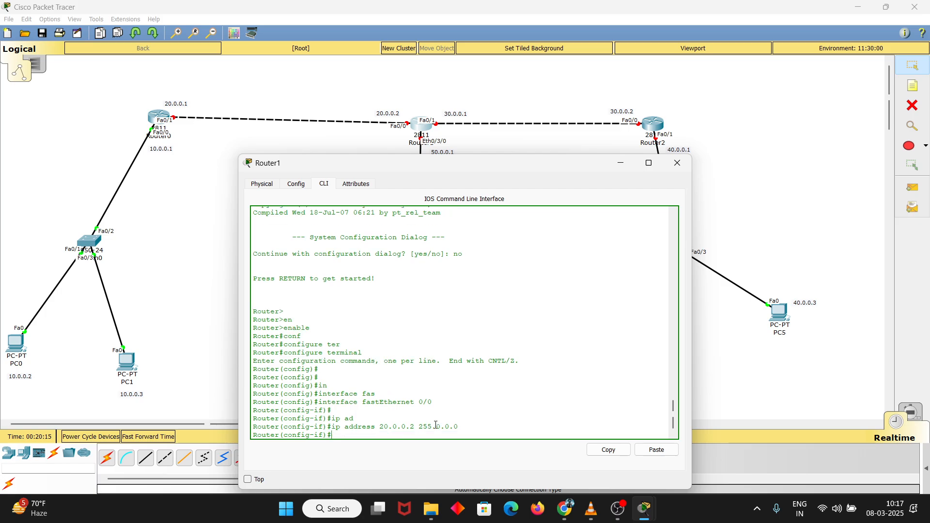
Enable FastEthernet 0/0 with no shutdown and exit to global configuration
text(no sh)
text(ut)
key(Tab)
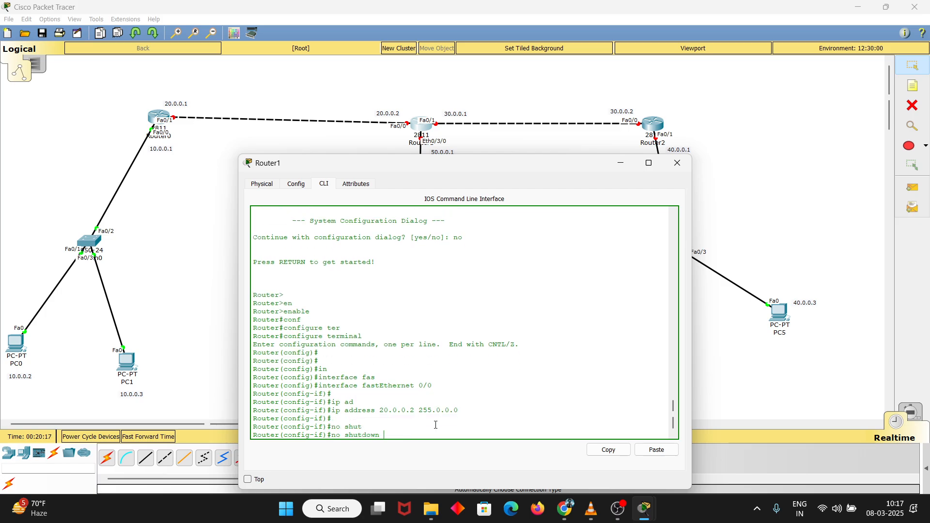
key(Return)
text(exit)
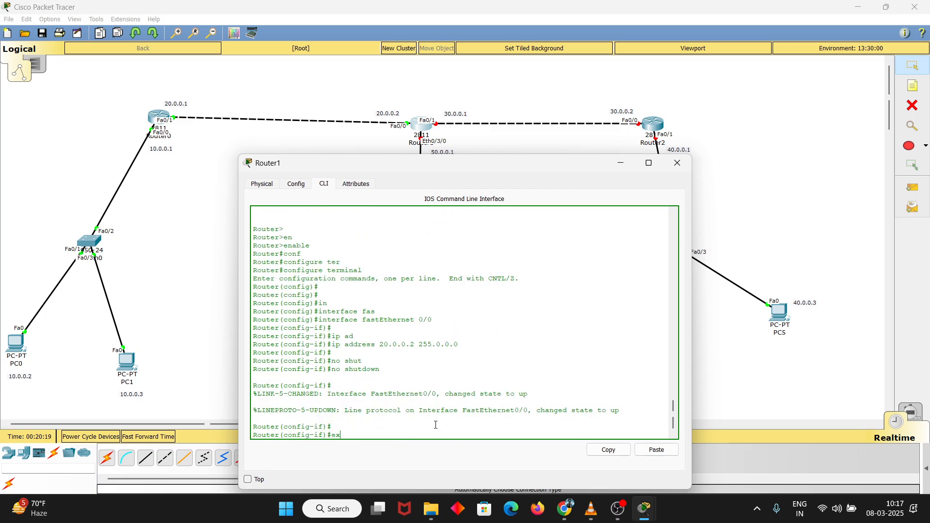
key(Return)
Enter interface configuration for Router1's FastEthernet 0/1
text(inte)
key(Tab)
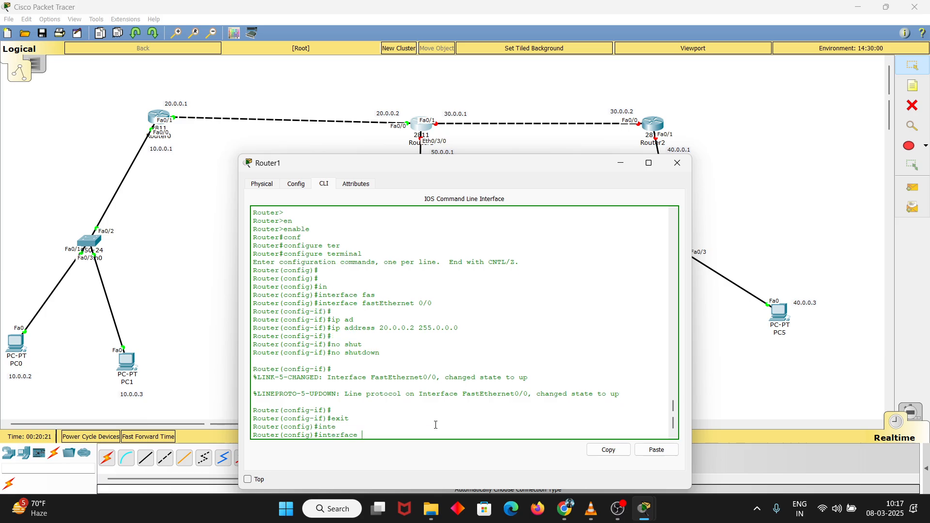
text(fa)
key(Tab)
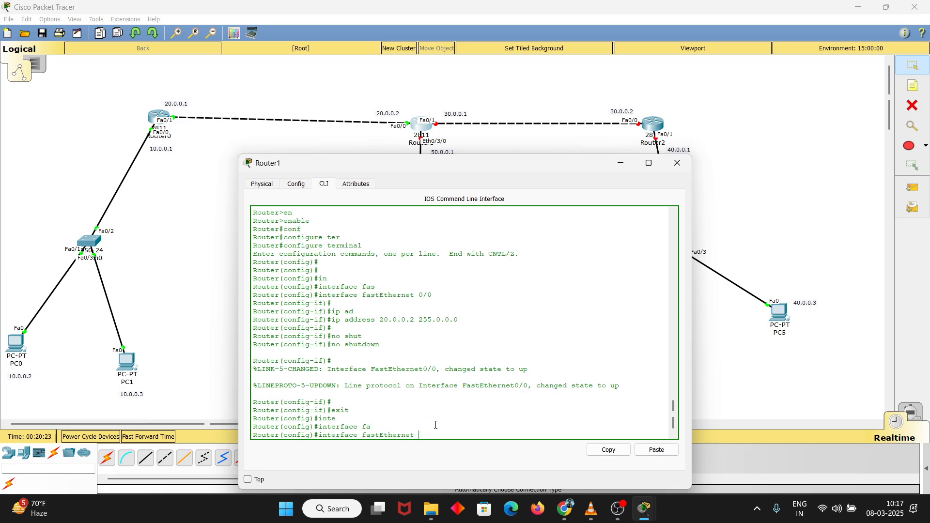
text(0/1)
key(Return)
key(Return)
key(Return)
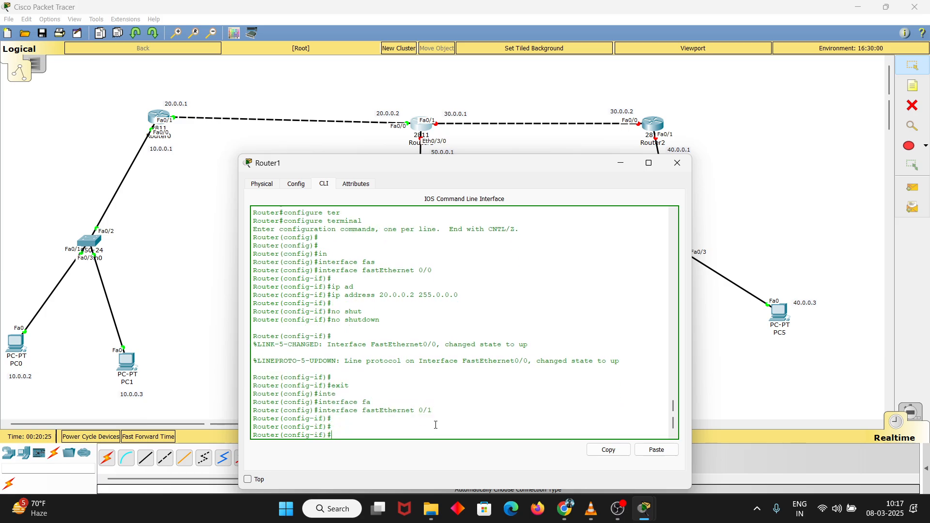
Assign IP address 30.0.0.1 with mask 255.0.0.0 to Router1's FastEthernet 0/1
text(ip add)
key(Tab)
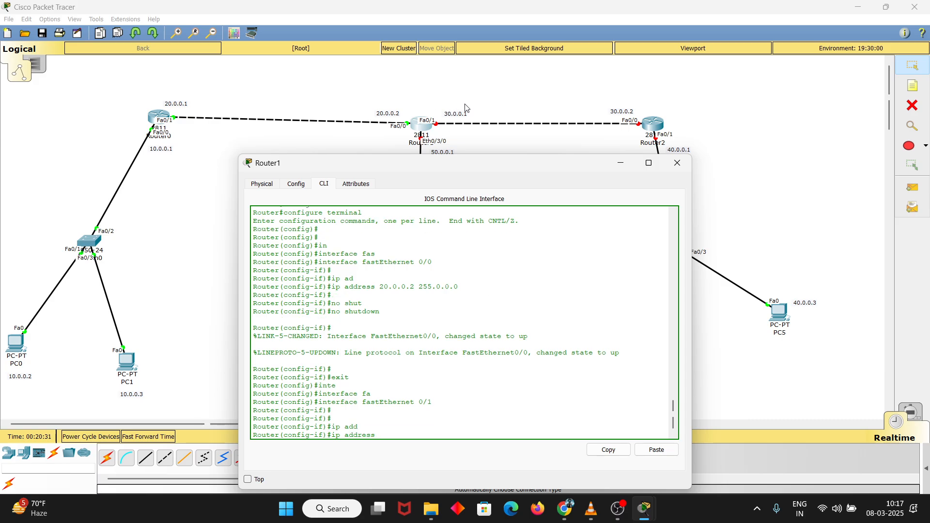
text(30.0.0.1 255.0.0.0)
key(Return)
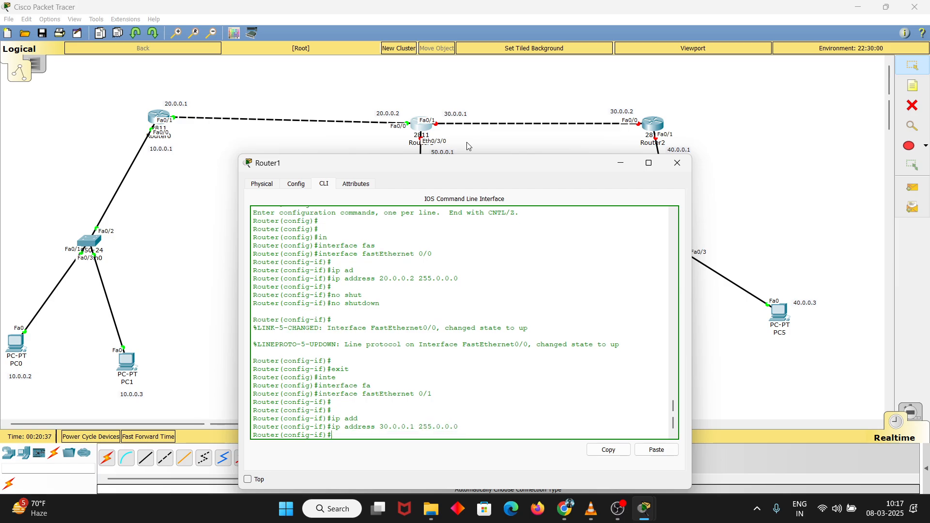
Enable FastEthernet 0/1 with no shutdown and exit to global configuration
text(no shut)
key(Tab)
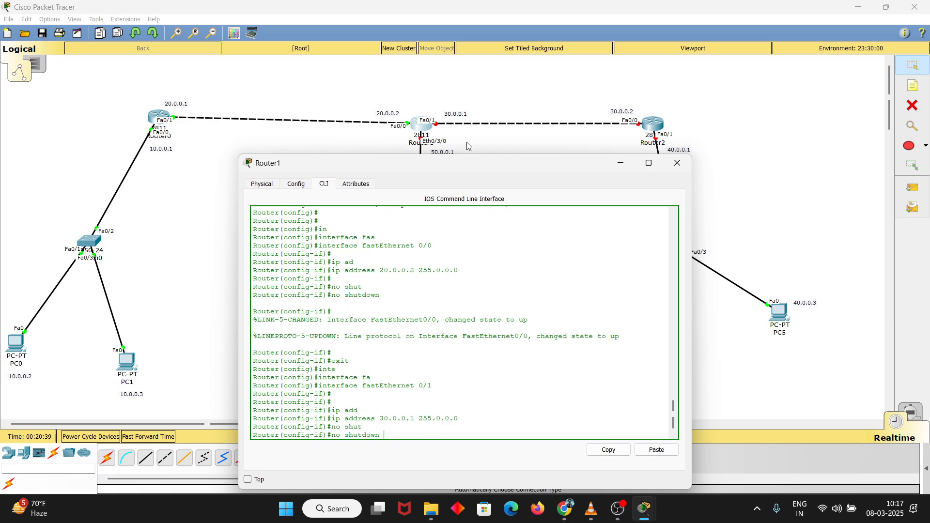
key(Return)
key(Return)
key(Return)
text(exit)
key(Return)
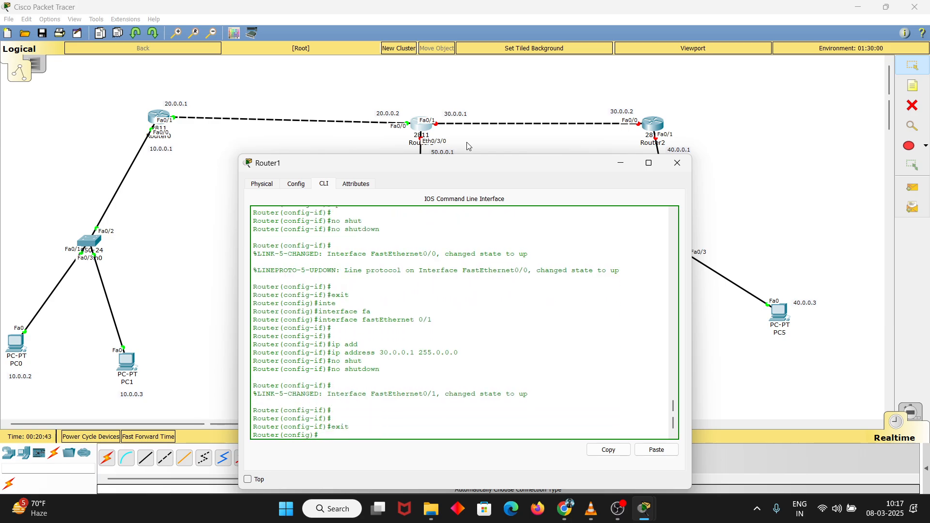
Enter interface configuration for Router1's Ethernet 0/3/0, the port facing Switch1
text(inte)
key(Tab)
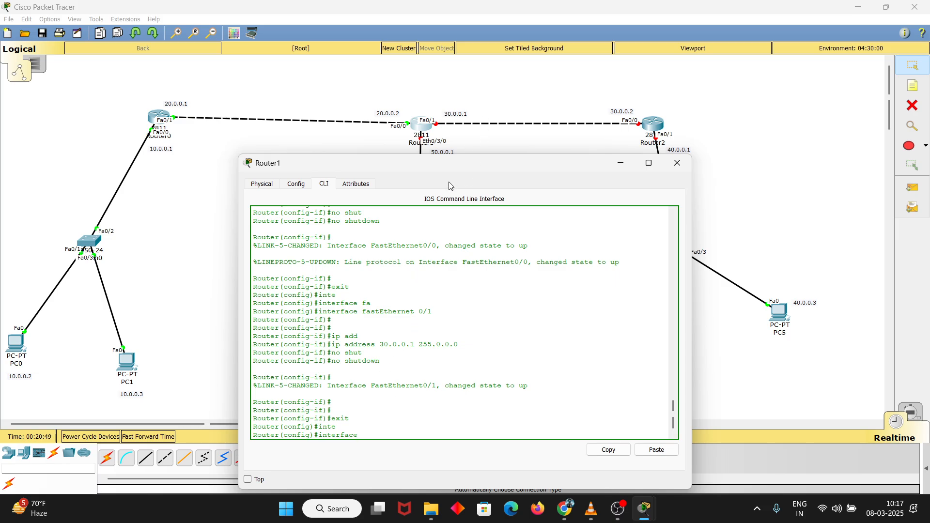
drag(452, 166, 446, 173)
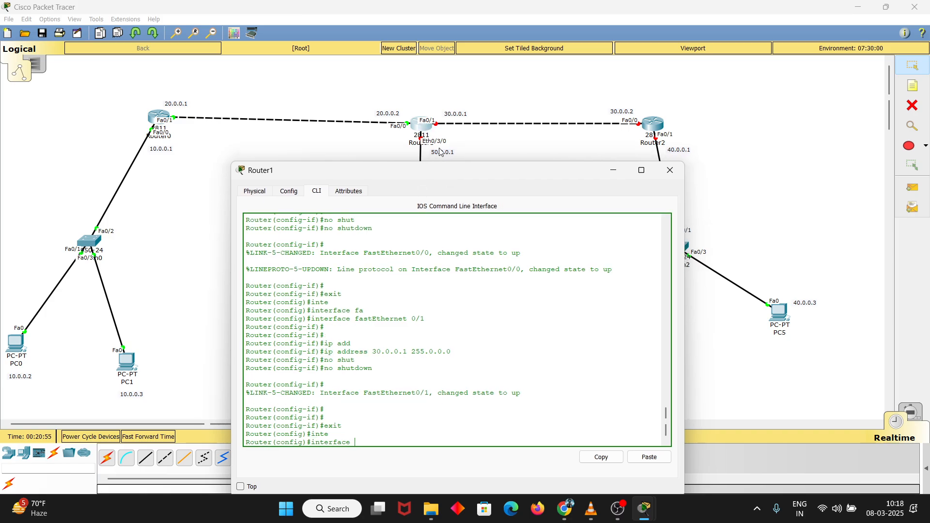
text(th)
key(Tab)
text(0/)
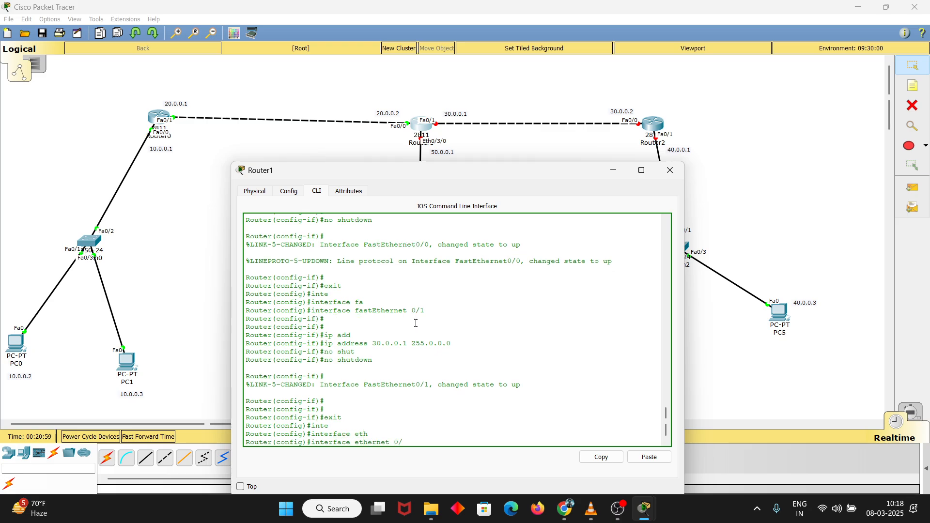
text(3/0)
key(Return)
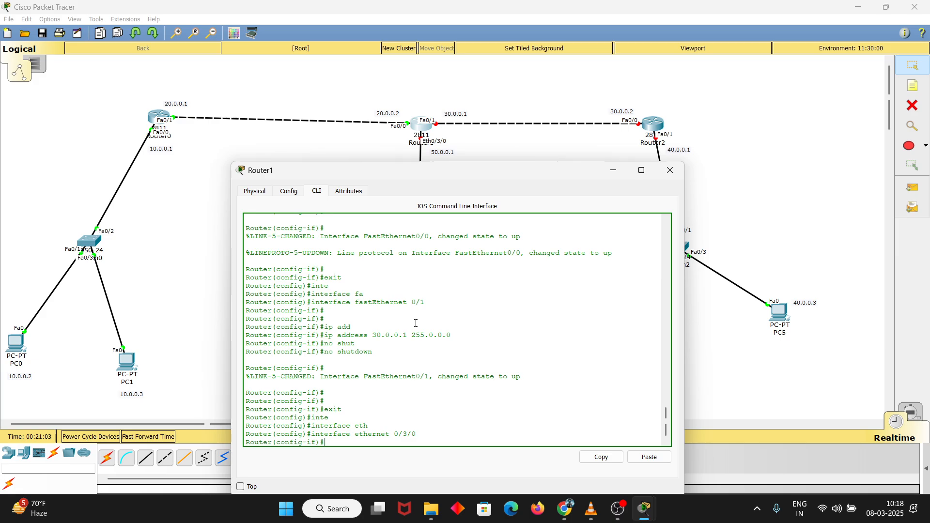
Assign IP address 50.0.0.1 with mask 255.0.0.0 to Router1's Ethernet 0/3/0
text(ip add)
key(Tab)
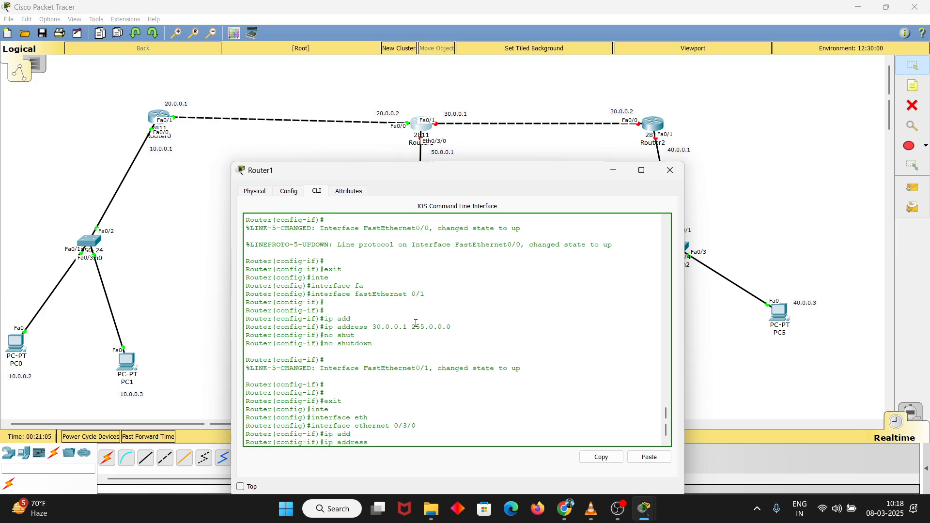
click(452, 139)
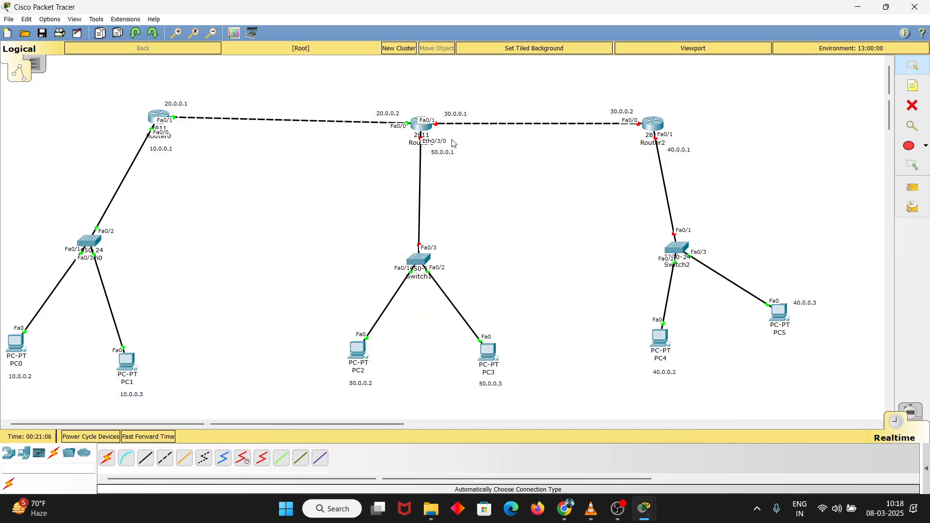
click(424, 125)
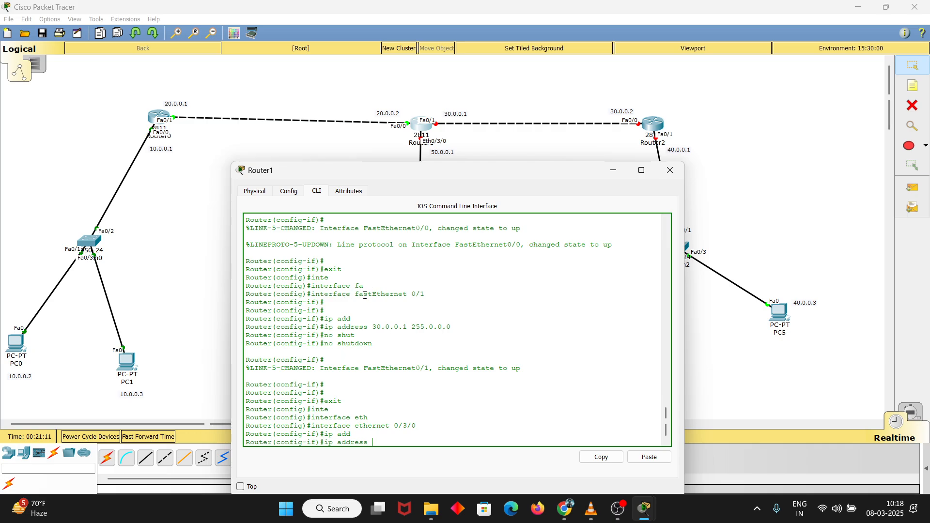
drag(355, 294, 417, 293)
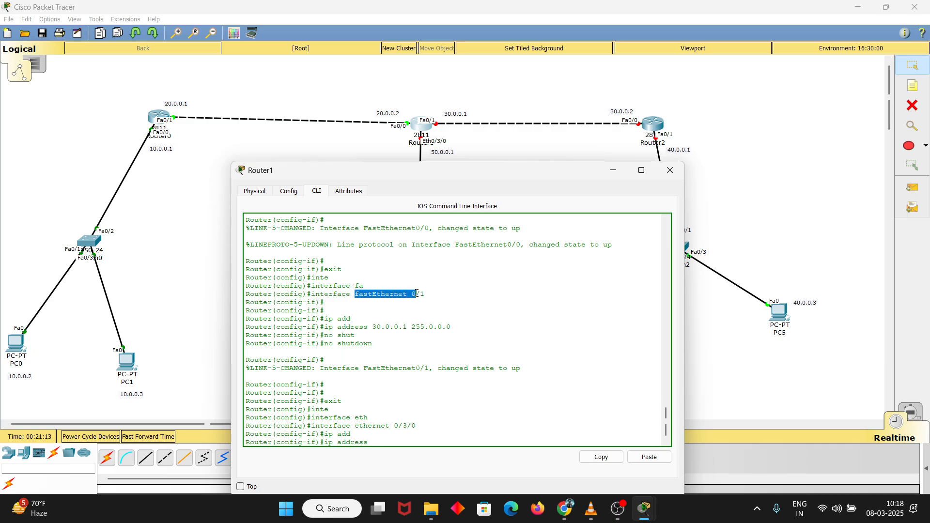
click(356, 361)
drag(355, 426, 396, 425)
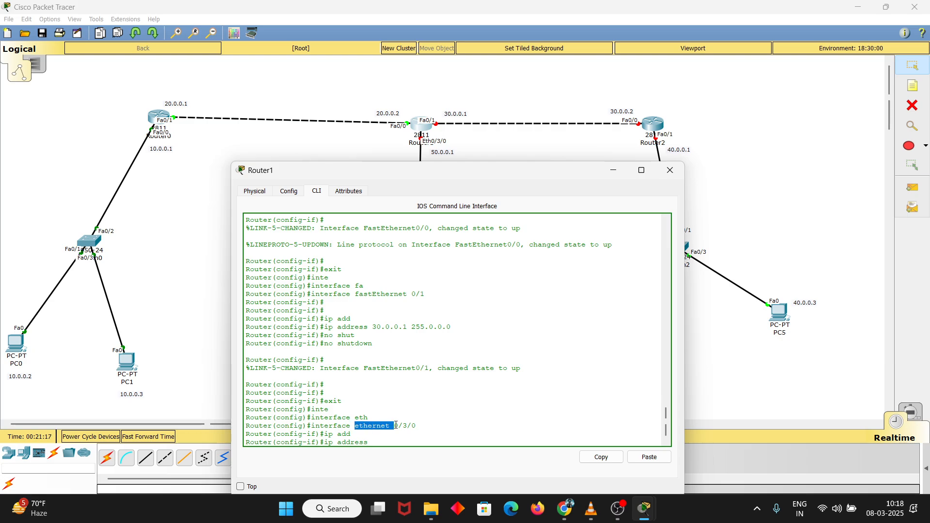
click(396, 425)
text(50.0.0.1)
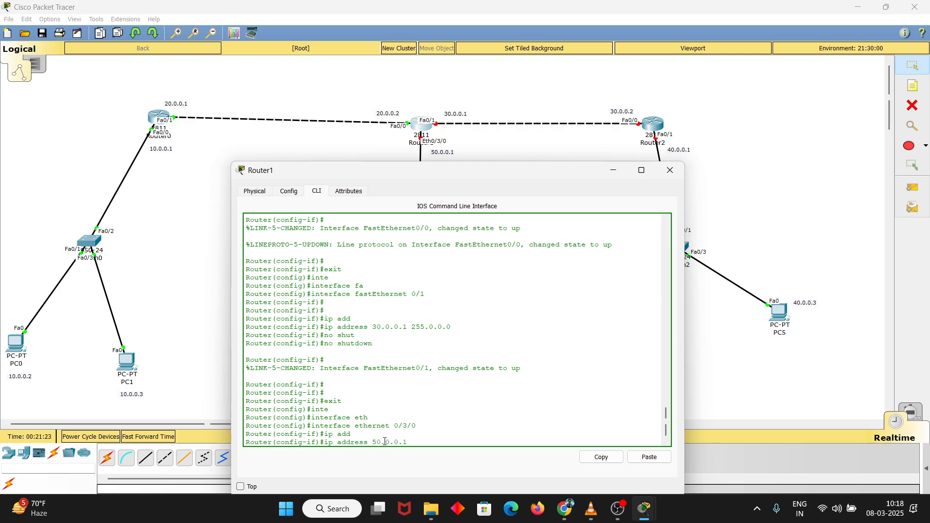
text( 255.0.0.)
key(Return)
key(Return)
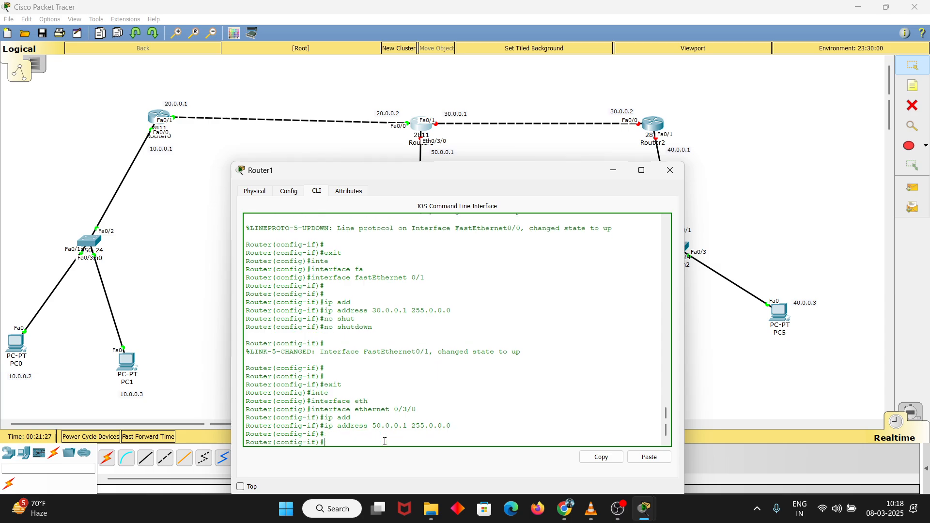
Enable Ethernet 0/3/0 with no shutdown and leave configuration mode for the privileged prompt
key(BackSpace)
text(no shut)
key(Return)
key(Return)
key(Return)
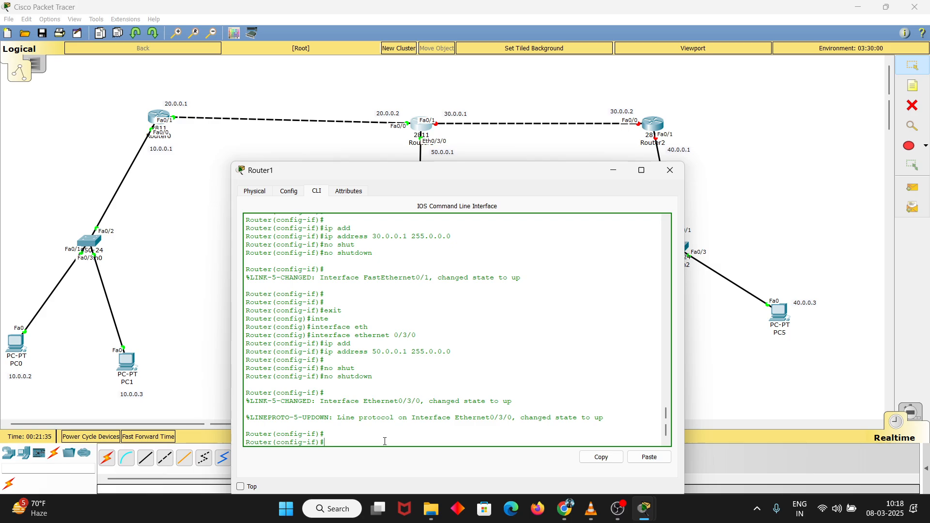
text(e)
key(ctrl+z)
key(Return)
key(Return)
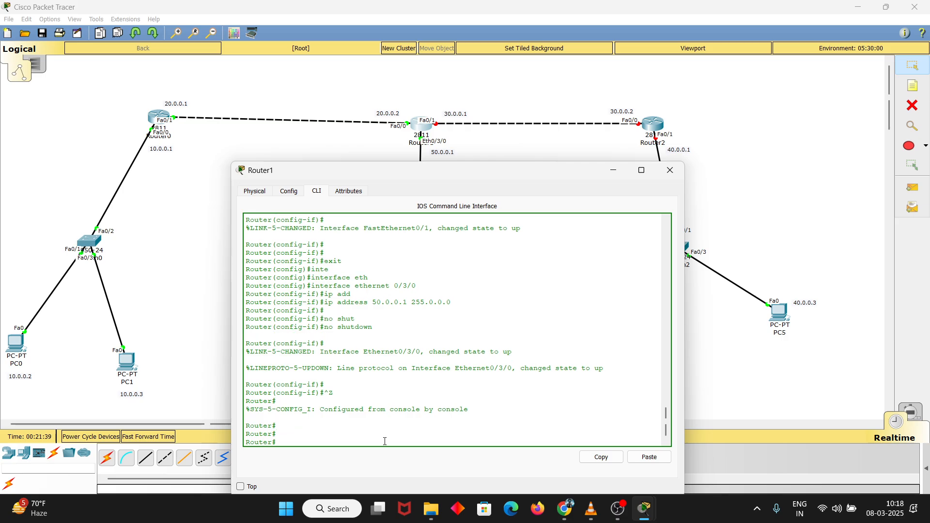
Run show ip interface brief on Router1 to list its interface addresses and states
text(show ip)
text(in)
key(Tab)
text(t)
key(Tab)
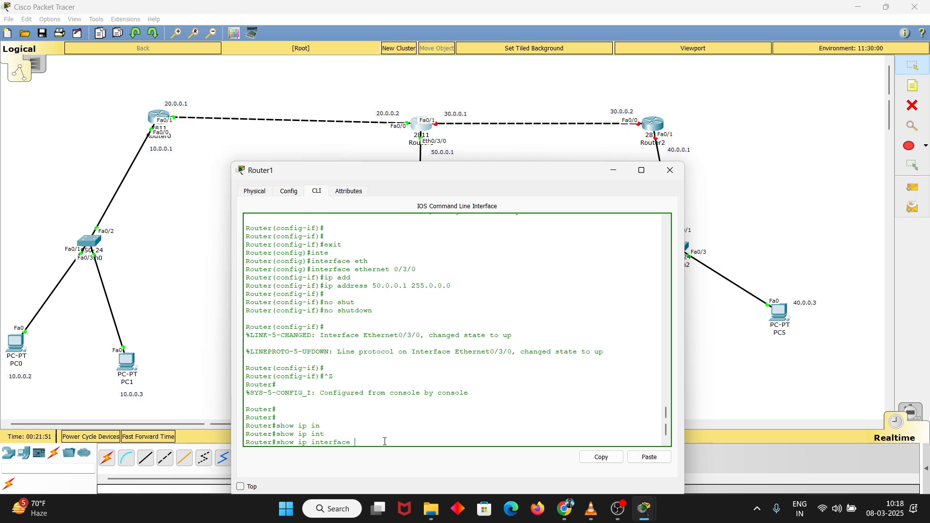
text(br)
key(Tab)
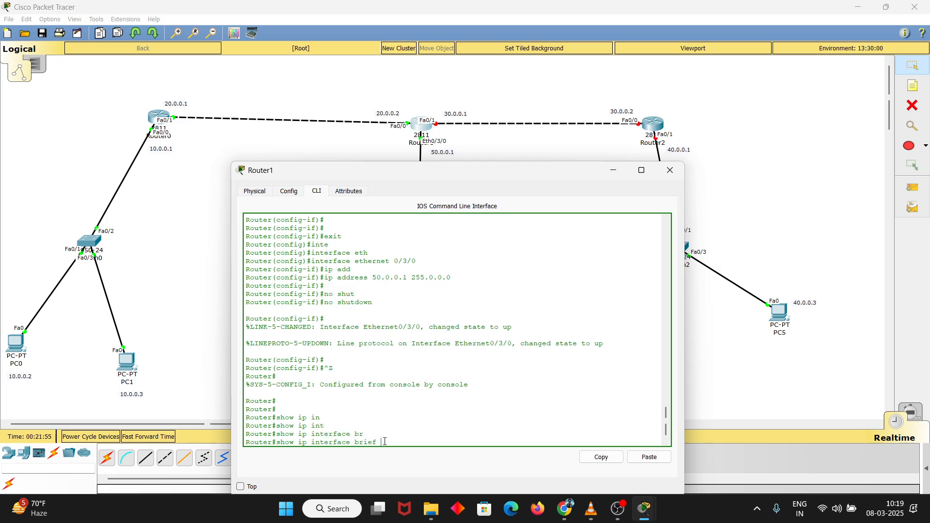
drag(361, 434, 356, 434)
click(386, 443)
key(Return)
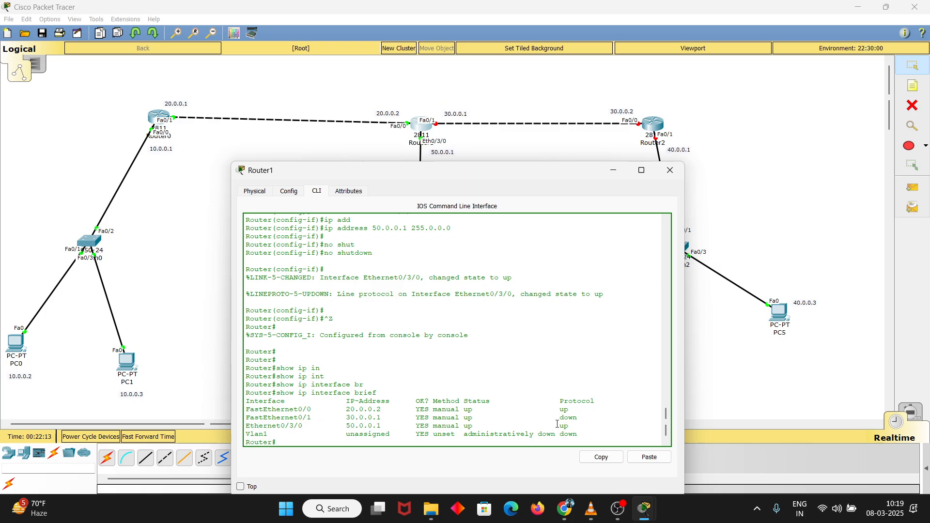
Check FastEthernet0/1's protocol state and FastEthernet0/0's address and protocol state in the interface summary
drag(560, 418, 585, 418)
click(585, 418)
drag(346, 409, 386, 409)
drag(556, 410, 574, 410)
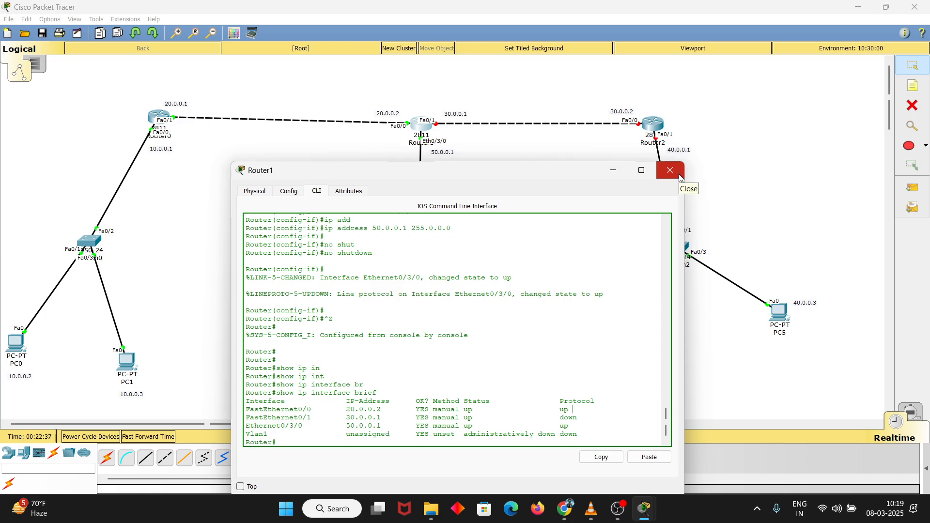
Open Router2's device window and widen it on both sides
click(653, 118)
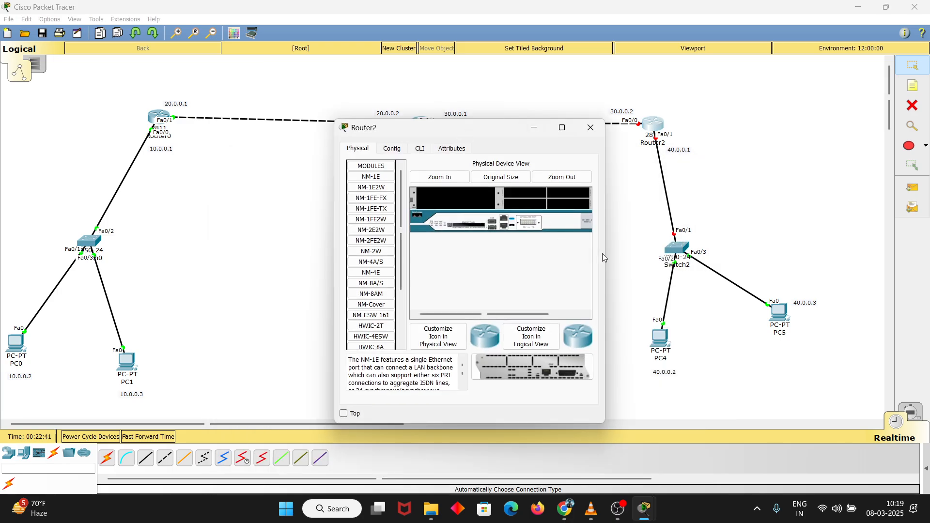
drag(608, 253, 701, 252)
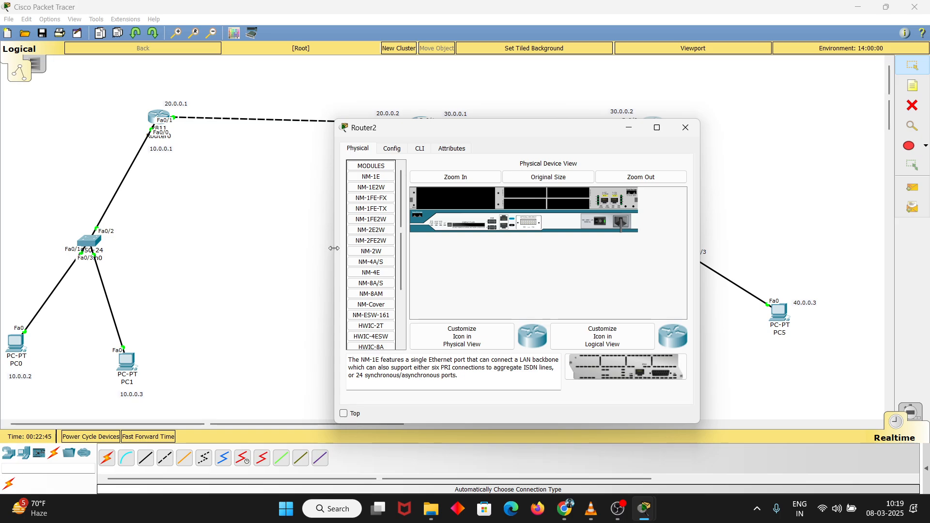
drag(334, 251, 226, 252)
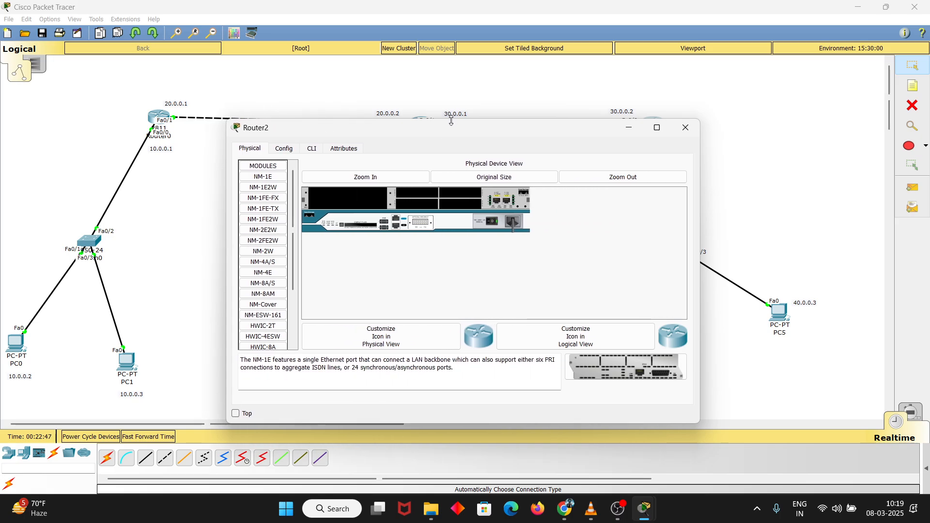
Heighten Router2's device window, open its command line and answer no to the initial configuration dialog
drag(451, 118, 452, 21)
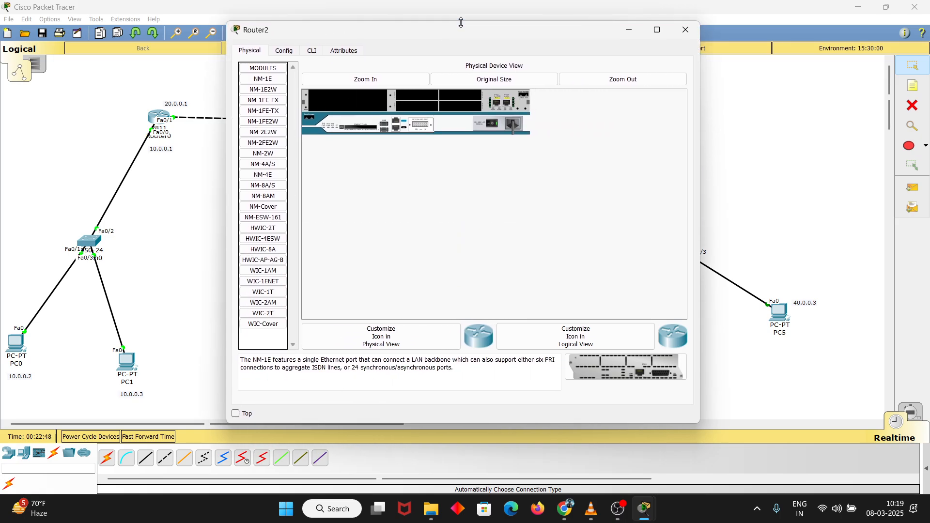
click(312, 51)
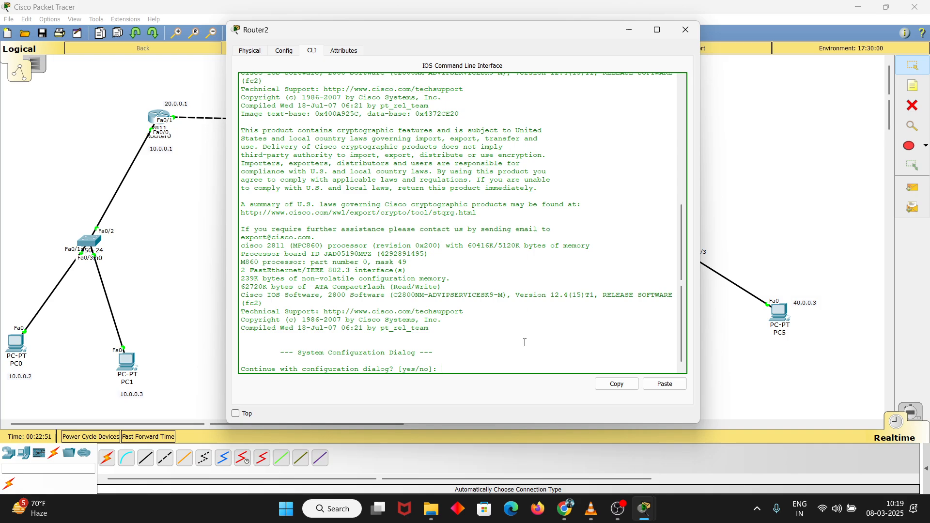
text(no)
key(Return)
key(Return)
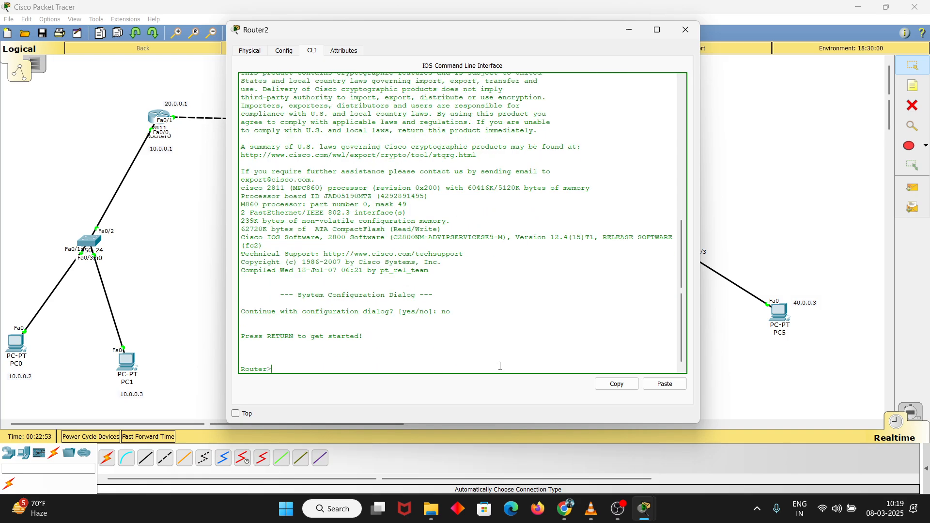
Enter privileged mode on Router2 with the enable command
key(Return)
text(en)
key(Tab)
key(Return)
key(Return)
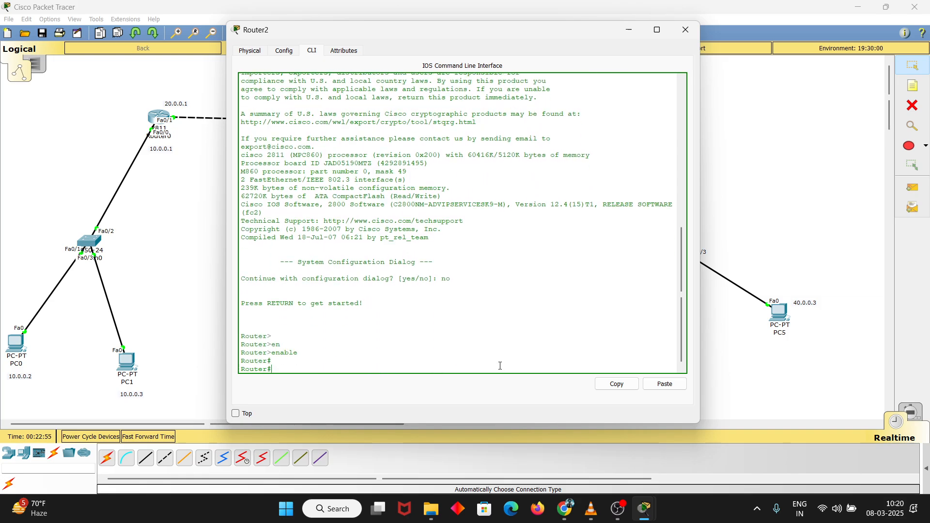
Enter global configuration mode on Router2 with configure terminal
text(conf)
key(Tab)
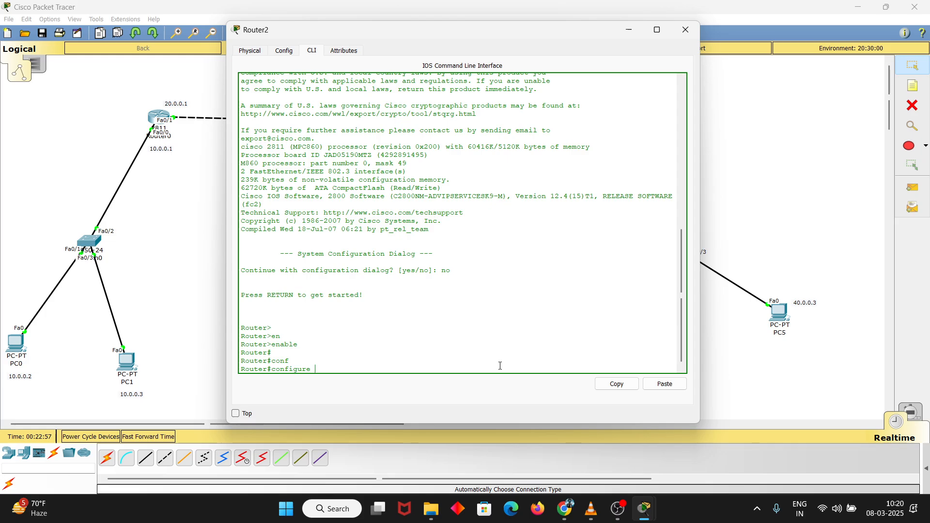
text(ter)
key(Tab)
key(Return)
key(Return)
key(Return)
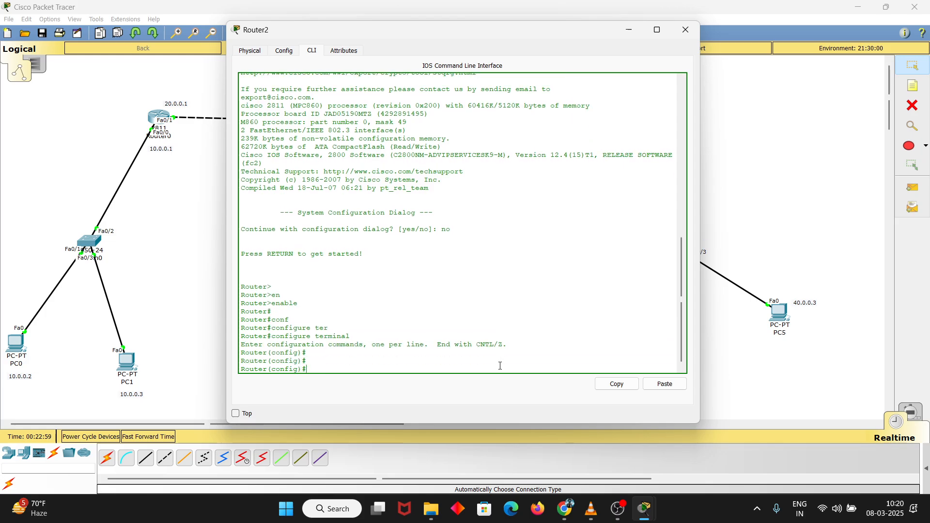
Enter interface configuration for fastEthernet 0/0 on Router2
text(in)
text(t)
key(Tab)
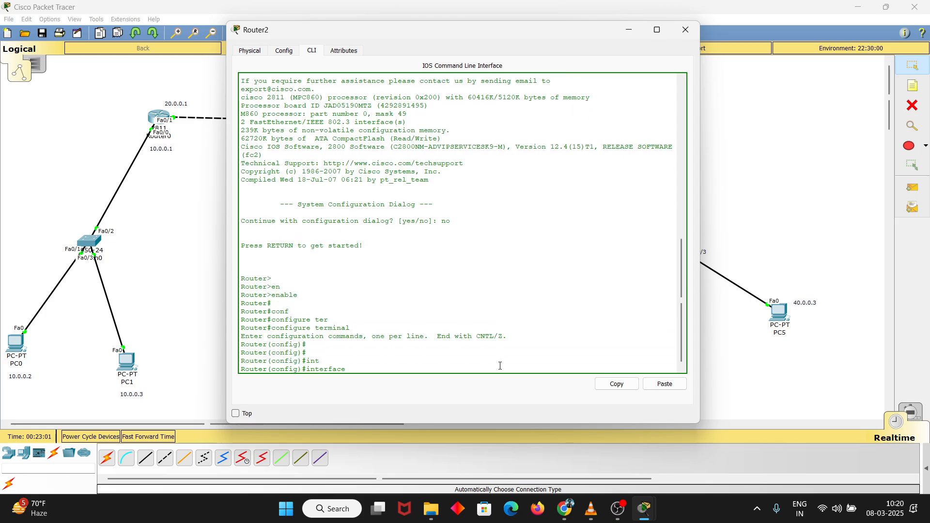
text(fas)
key(Tab)
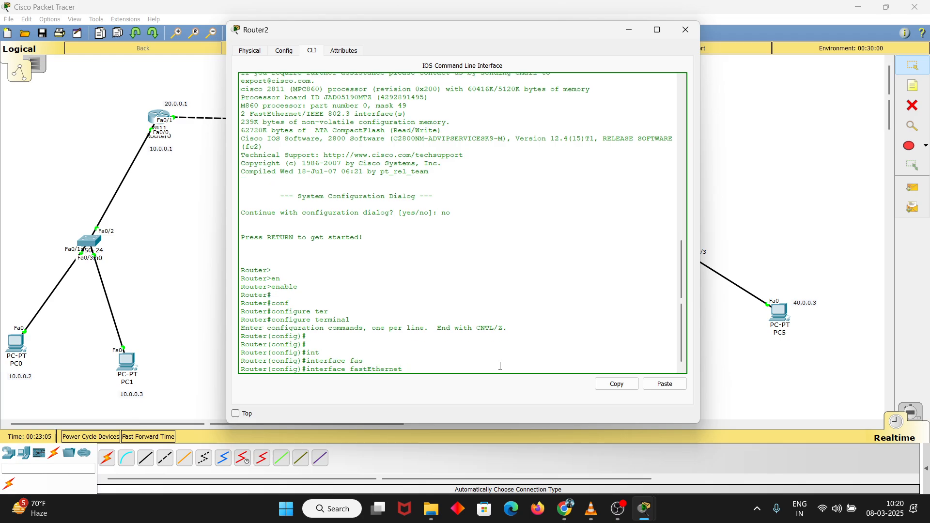
text(0/0)
key(Return)
Shrink Router2's window and move it aside to uncover Router2 and its address labels in the topology
drag(586, 21, 586, 85)
drag(700, 247, 628, 247)
drag(483, 94, 328, 123)
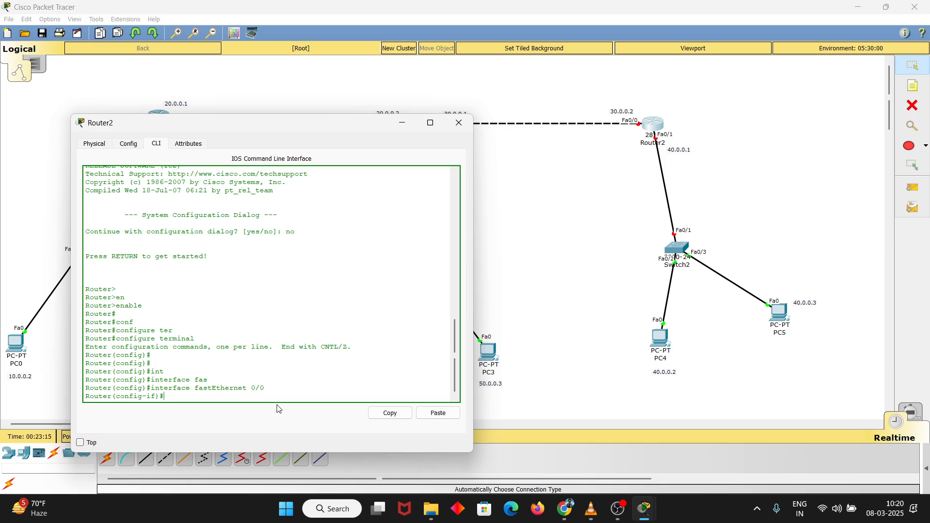
text(30.0.0)
key(BackSpace)
key(BackSpace)
key(BackSpace)
Assign IP address 30.0.0.2 with mask 255.0.0.0 to FastEthernet 0/0
text(ip add)
key(Tab)
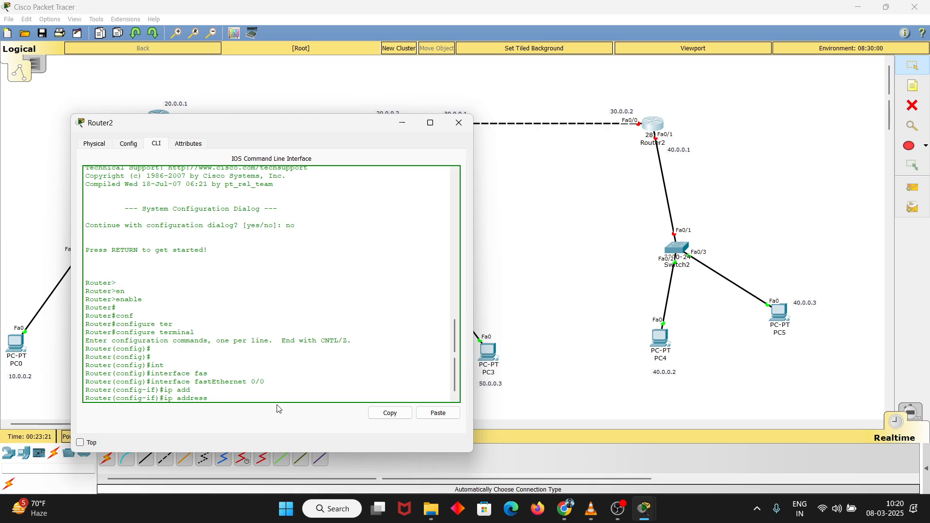
text(30.0.0.2 255.0.0.0)
key(Return)
key(Return)
Enable FastEthernet 0/0 with no shutdown and exit to global configuration mode
text(no shut)
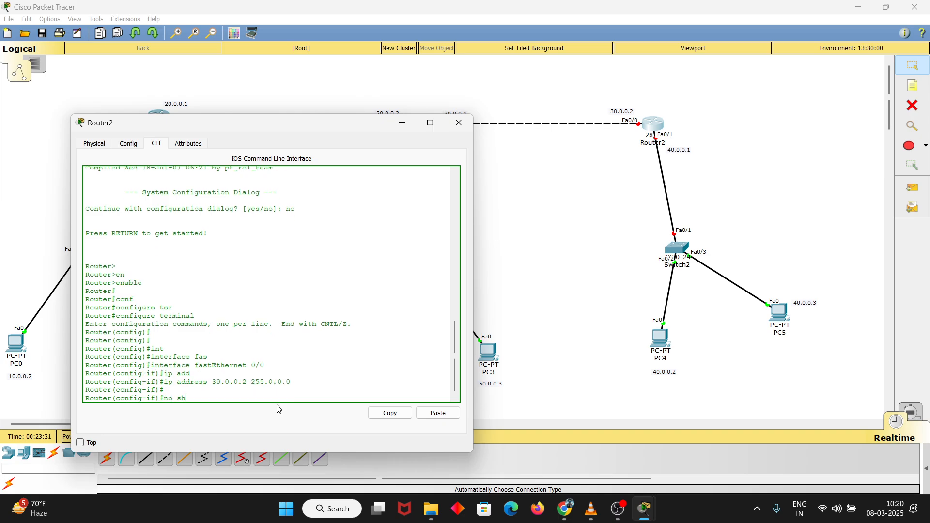
key(Tab)
key(Return)
key(Return)
text(ex)
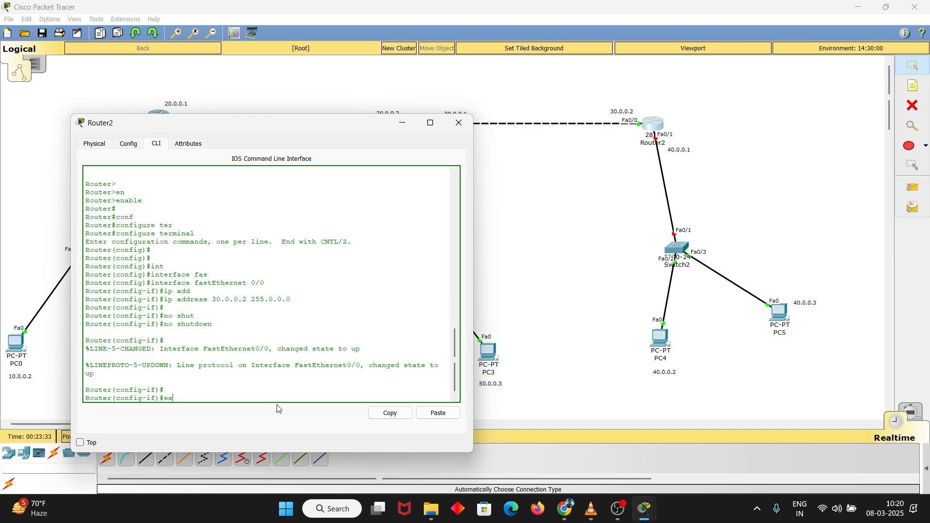
text(it)
key(Return)
Enter interface configuration for fastEthernet 0/1 on Router2
text(in)
key(Tab)
text(f)
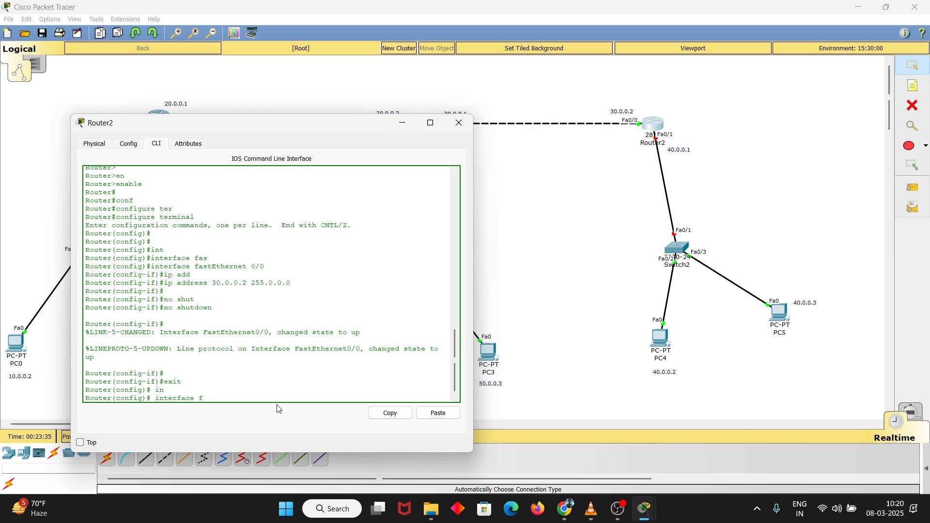
text(as)
key(Tab)
text(0/1)
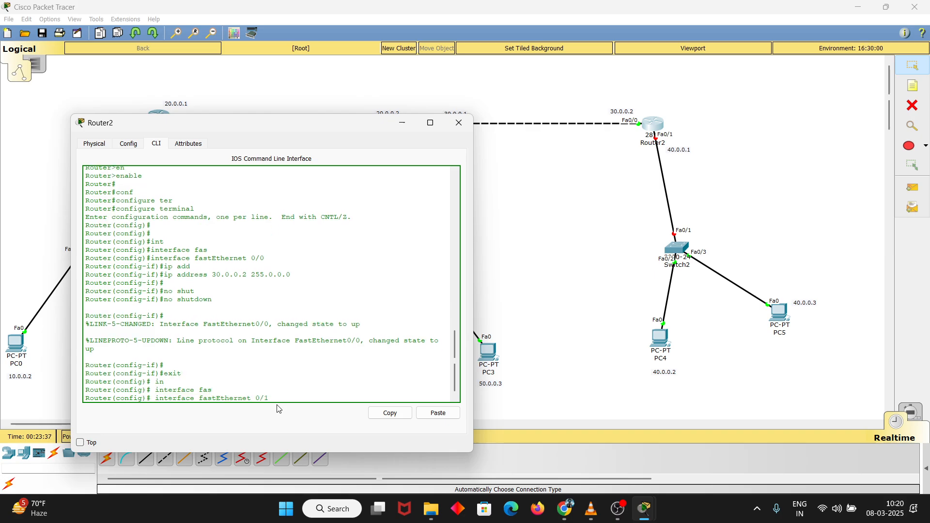
key(Return)
key(Return)
Assign IP address 40.0.0.1 with mask 255.0.0.0 to FastEthernet 0/1
text(ip ad)
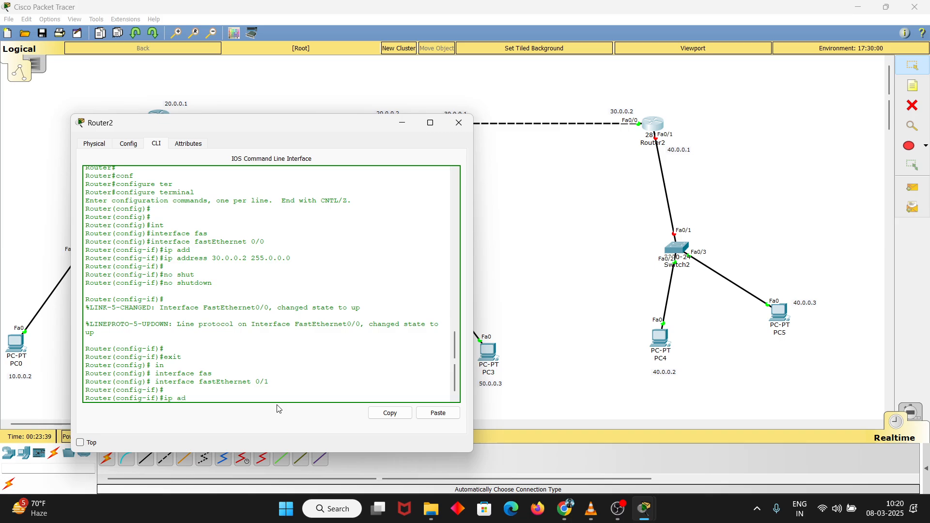
key(Tab)
text(40)
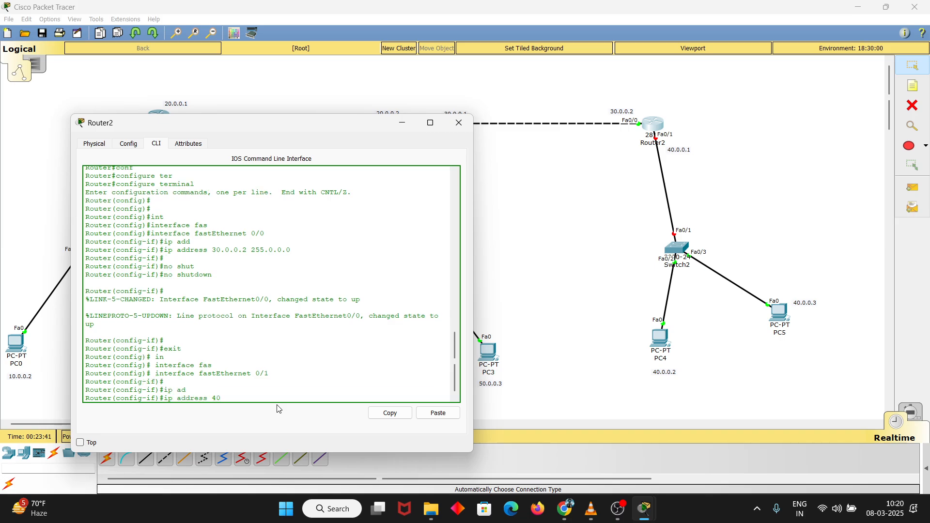
text(.0.0.1 255.0.0.0)
key(Return)
key(Return)
key(Return)
Enable FastEthernet 0/1 with no shutdown and leave configuration mode for the privileged prompt
text(no shu)
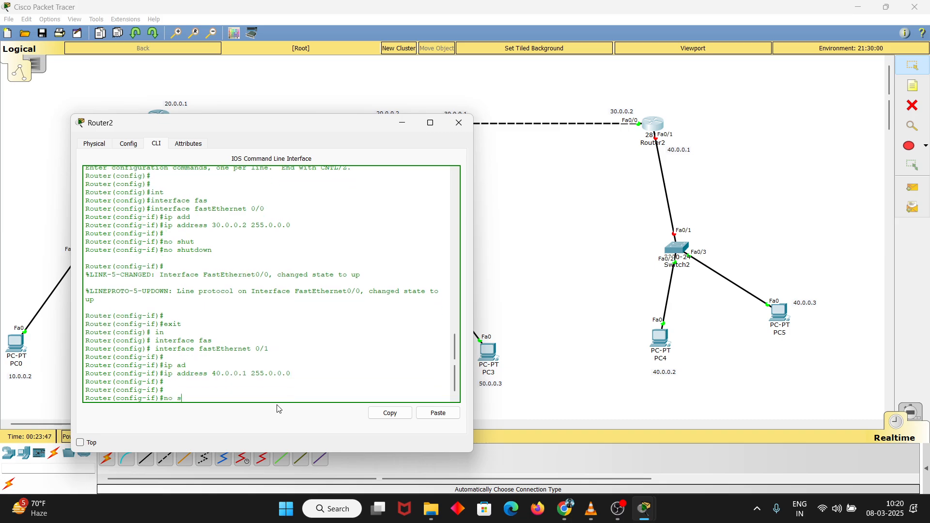
key(Tab)
key(Return)
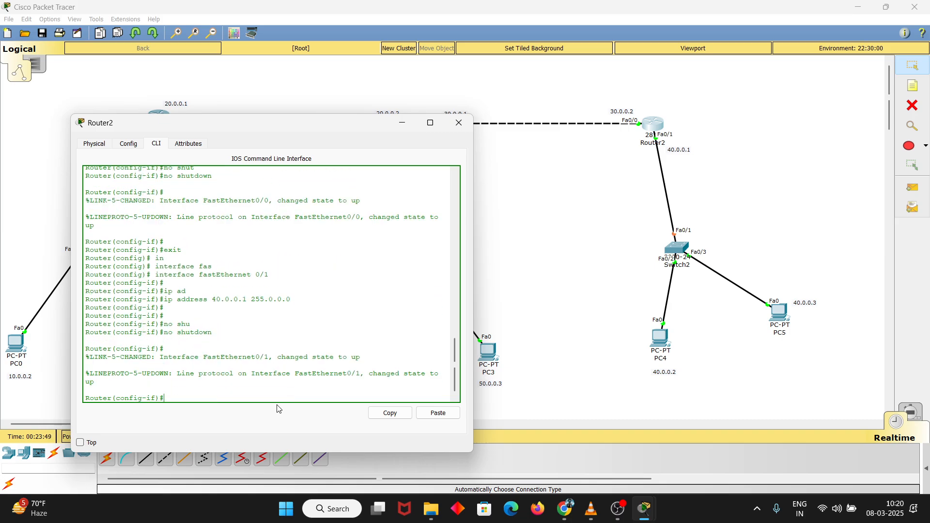
text(exit)
key(Return)
text(exit)
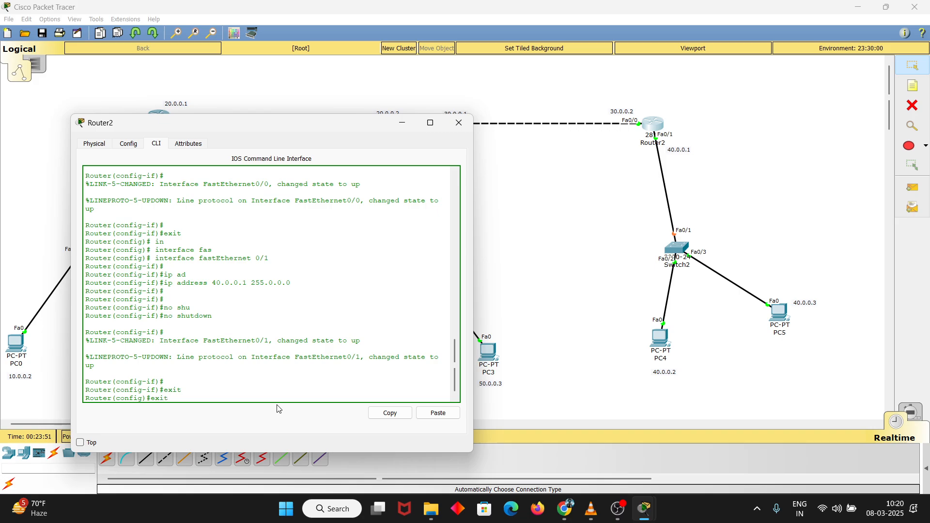
key(Return)
key(Return)
key(Return)
key(Return)
key(Return)
key(Return)
Run show ip interface brief on Router2 to list its interface addresses and states
text(show ip in)
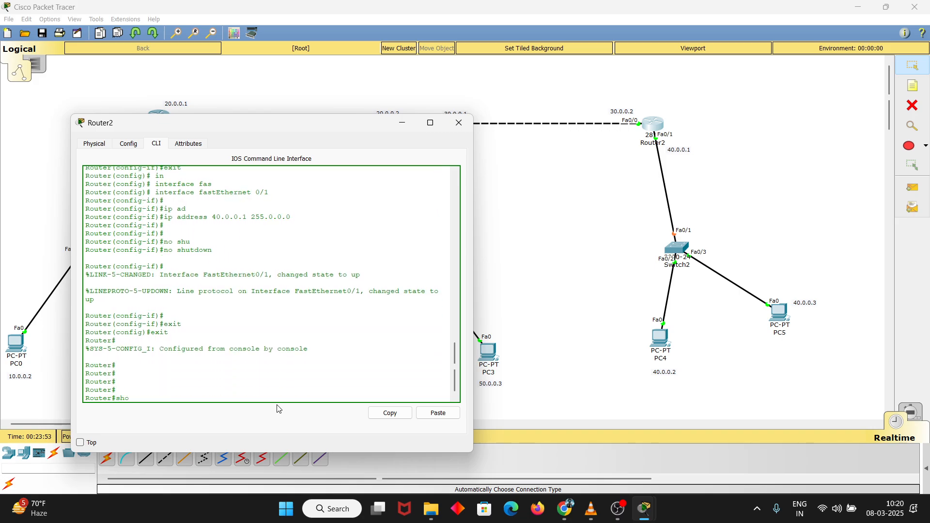
key(Tab)
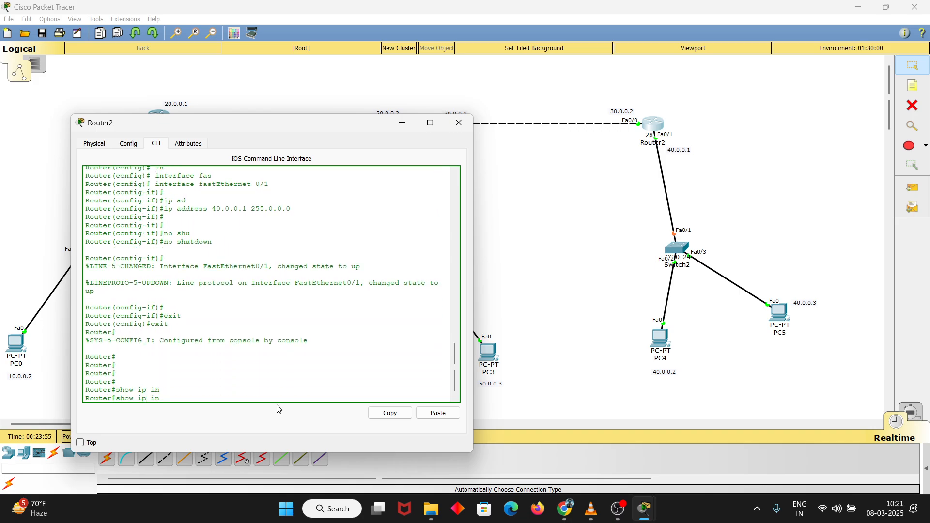
text(t)
key(Tab)
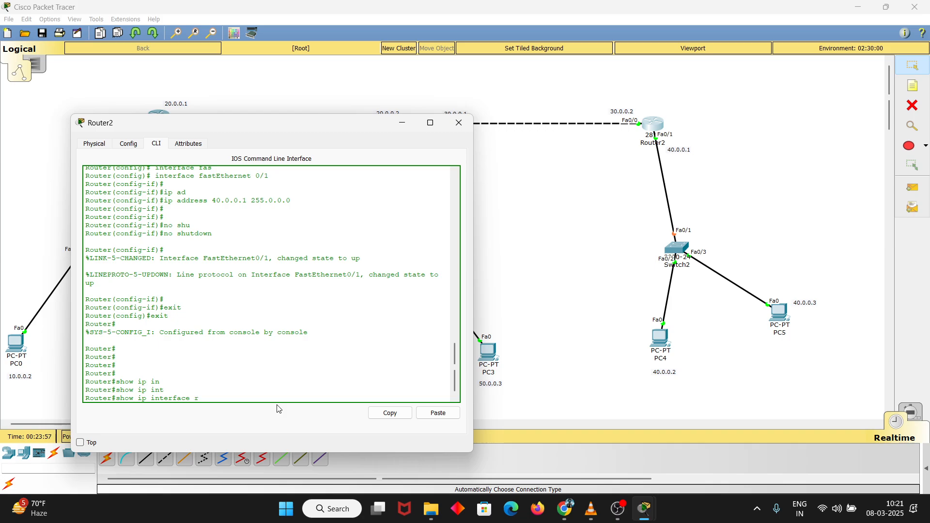
text(br)
key(Tab)
key(Return)
key(Return)
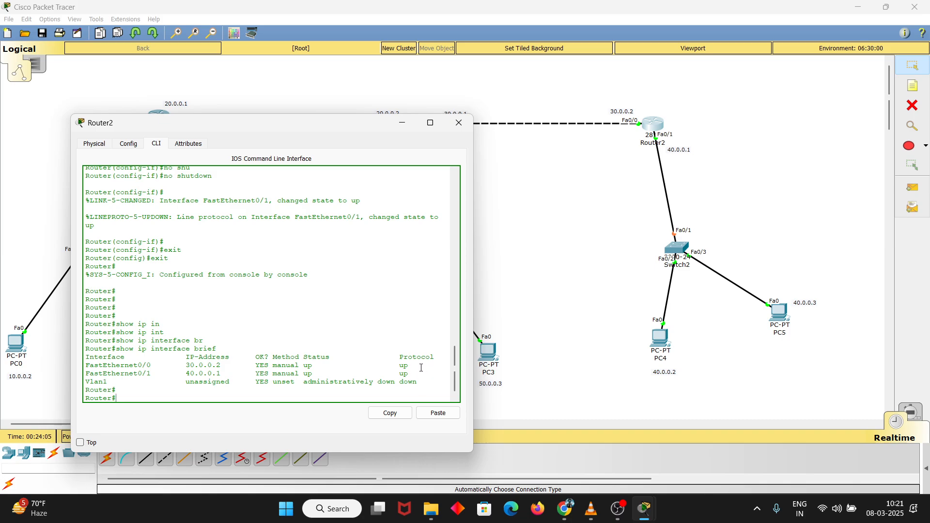
Check the FastEthernet0/0 and FastEthernet0/1 rows in Router2's interface summary
drag(414, 371, 84, 366)
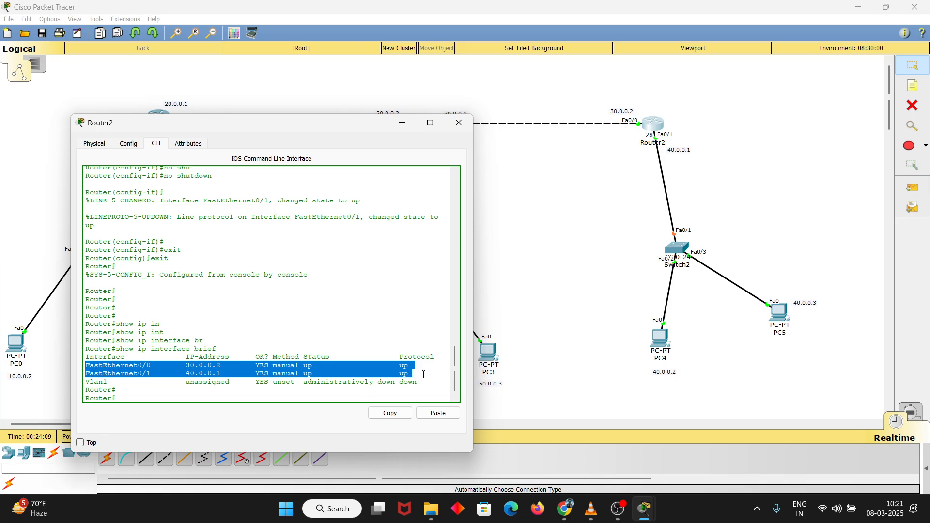
drag(424, 375, 84, 369)
click(84, 368)
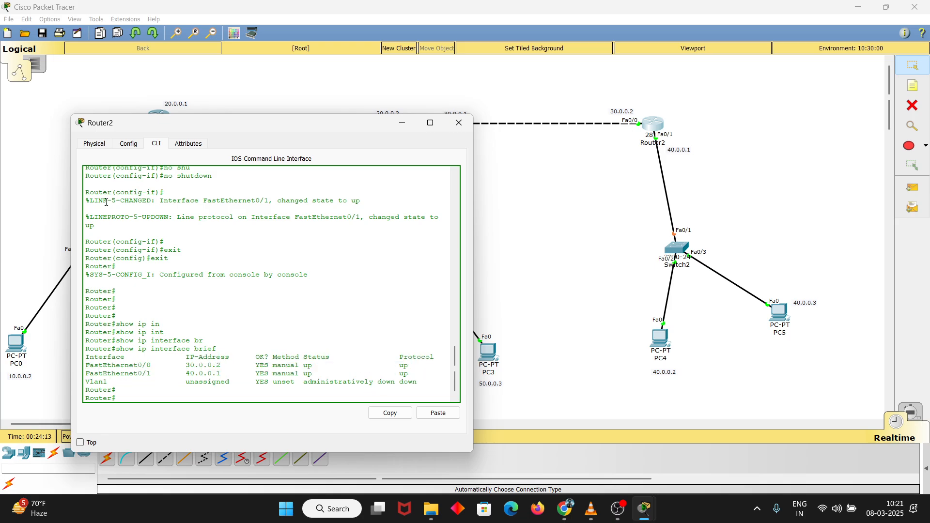
Move Router2's window aside, return to the full topology and view Router1's port summary
drag(196, 127, 335, 145)
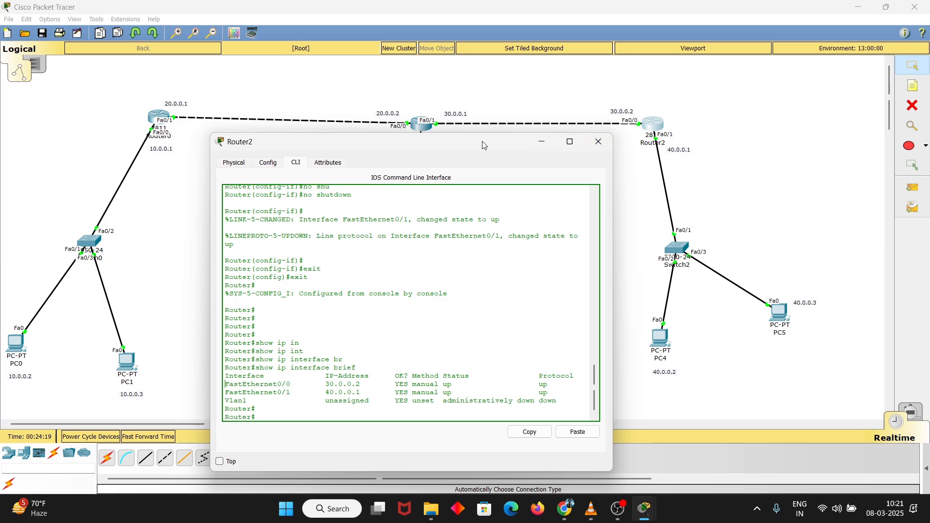
drag(482, 142, 478, 96)
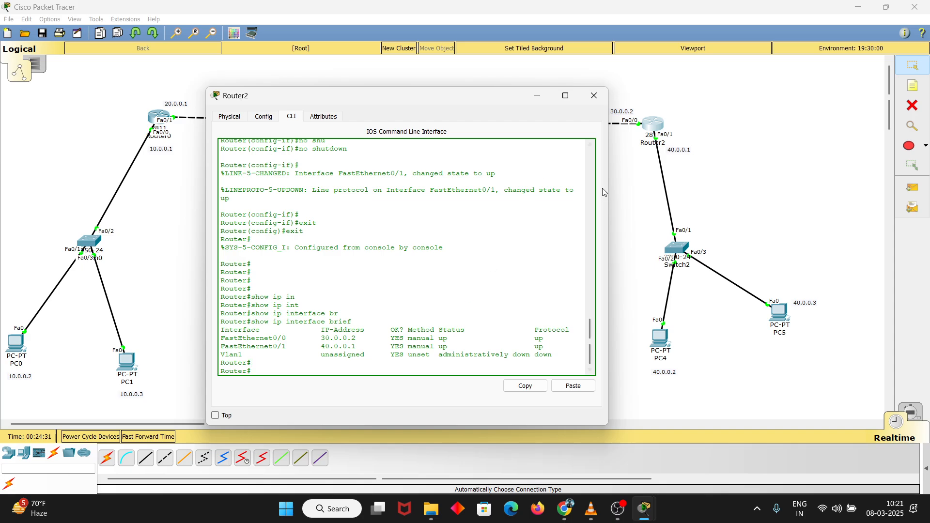
click(622, 191)
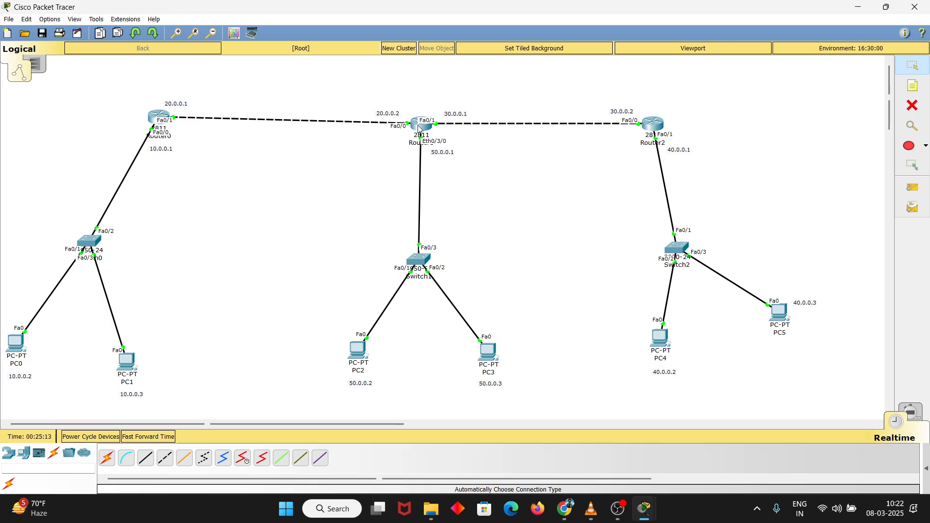
mouse_move(420, 129)
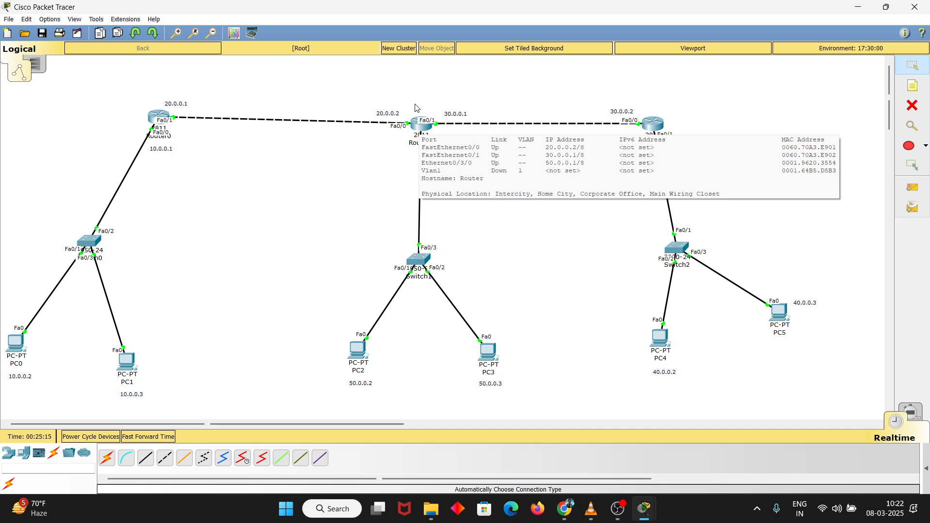
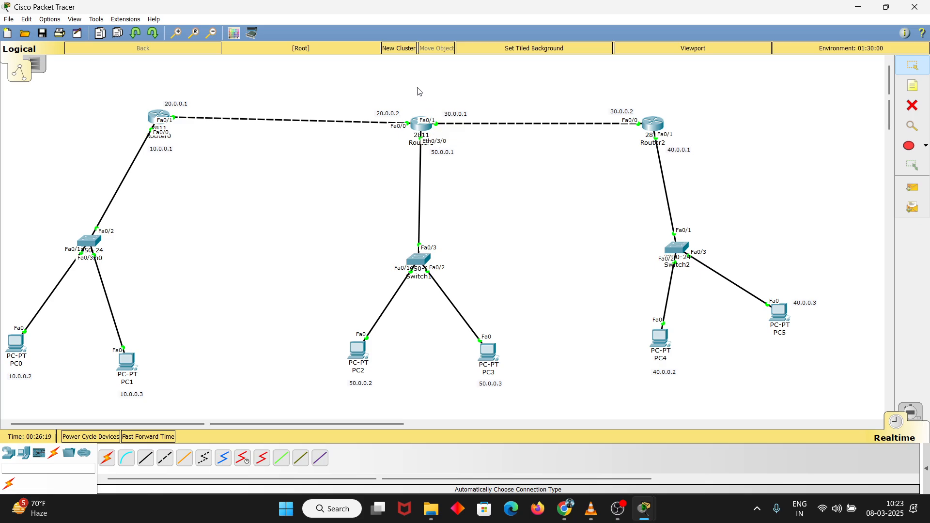
mouse_move(626, 519)
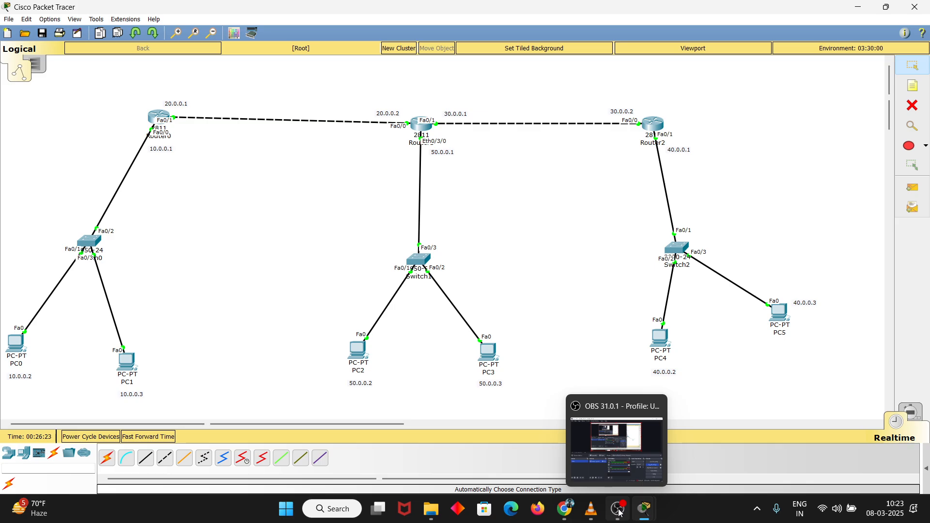
click(621, 514)
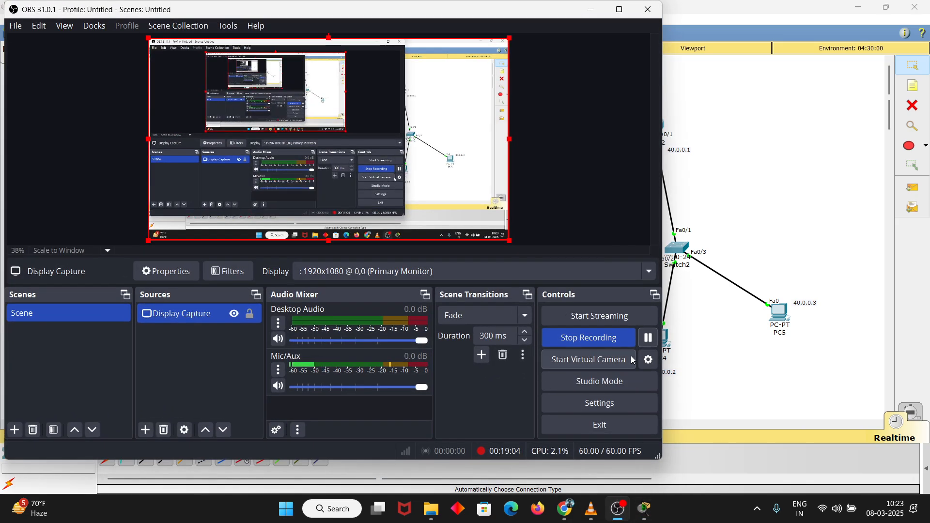
click(705, 328)
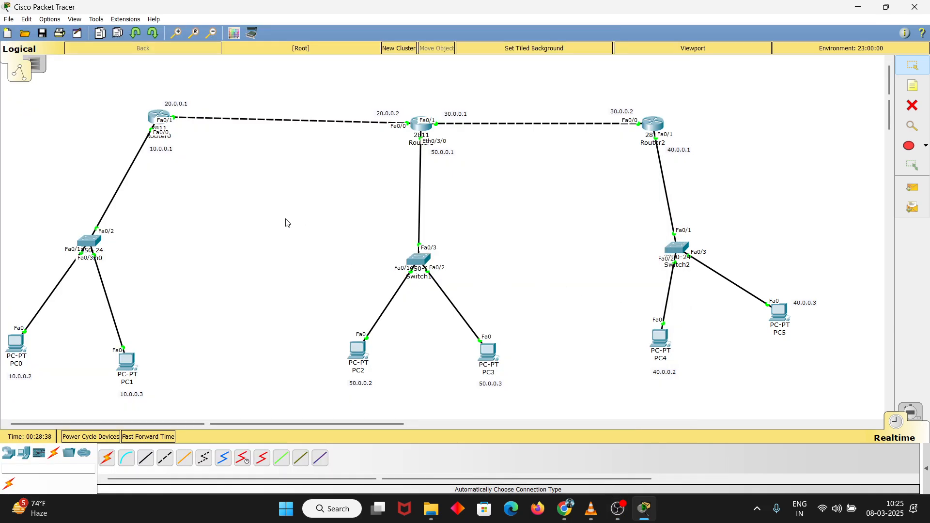
Open Router0's command line in a widened window and enter privileged mode with enable
click(160, 116)
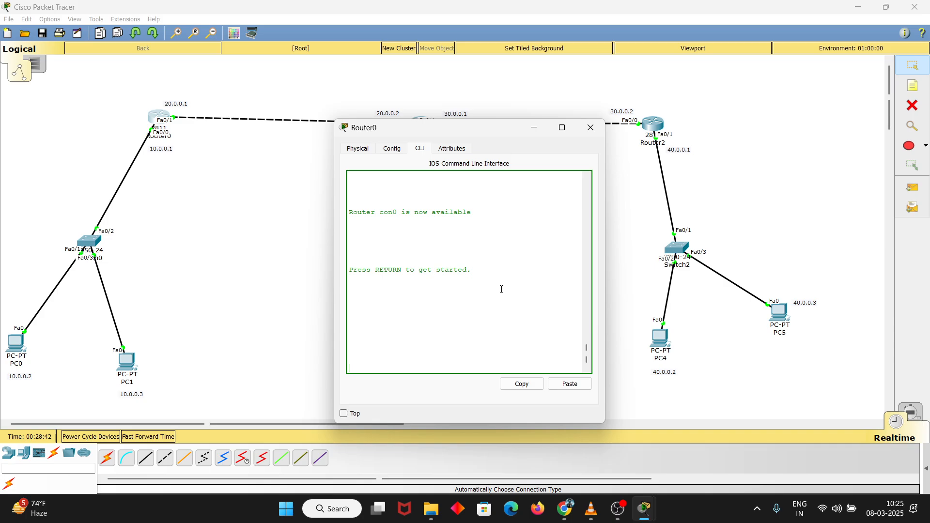
drag(605, 277, 659, 279)
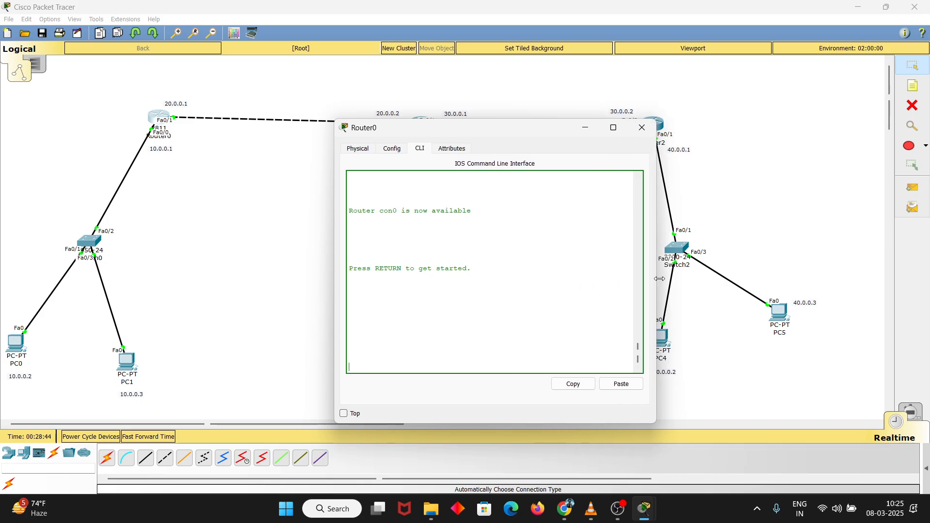
key(Return)
key(Return)
key(Return)
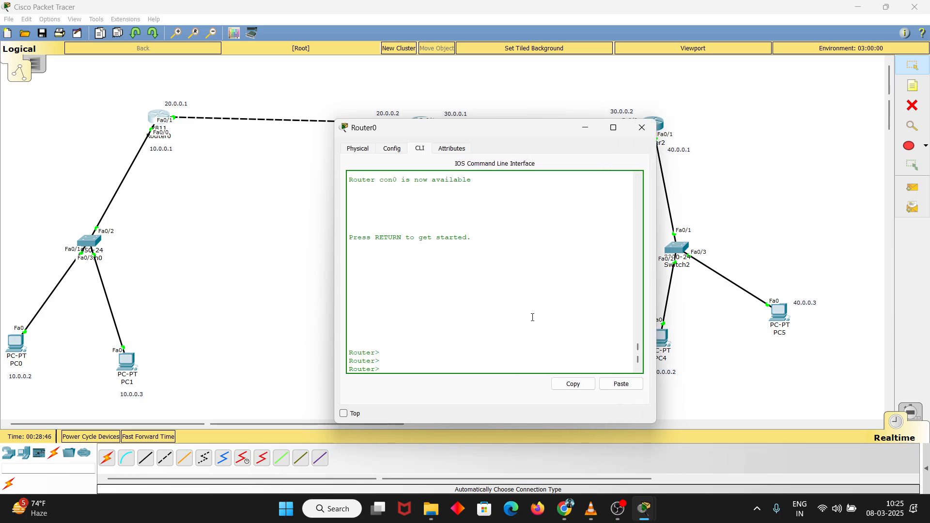
text(en)
key(Tab)
key(Return)
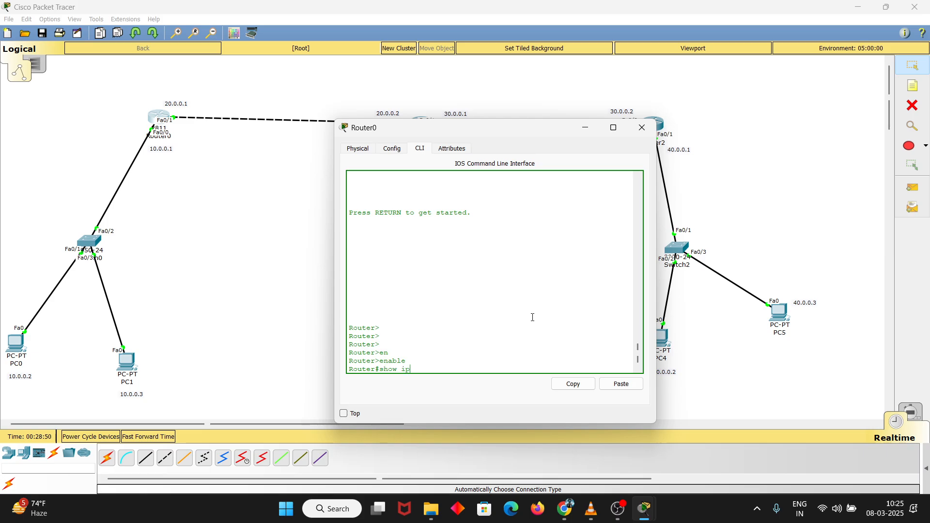
Run show ip route on Router0 to display its routing table
text(show ip route)
key(Return)
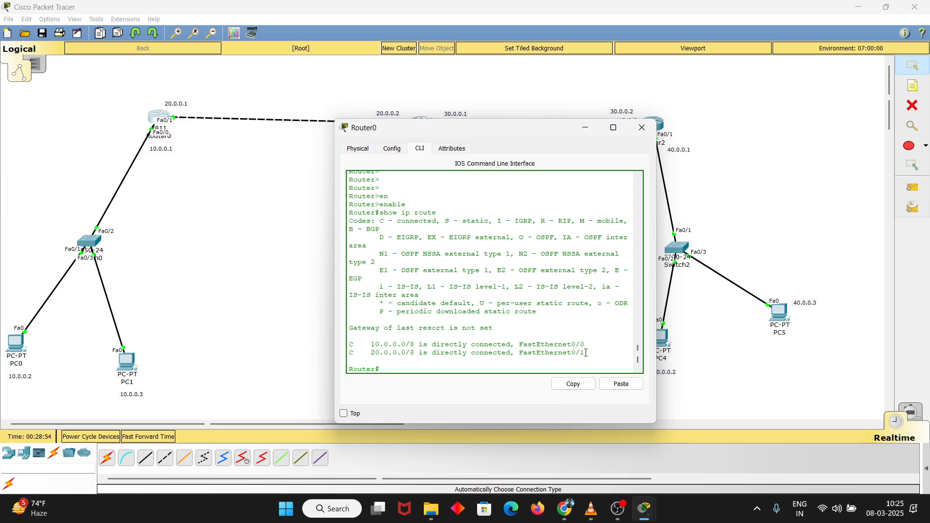
drag(586, 353, 326, 346)
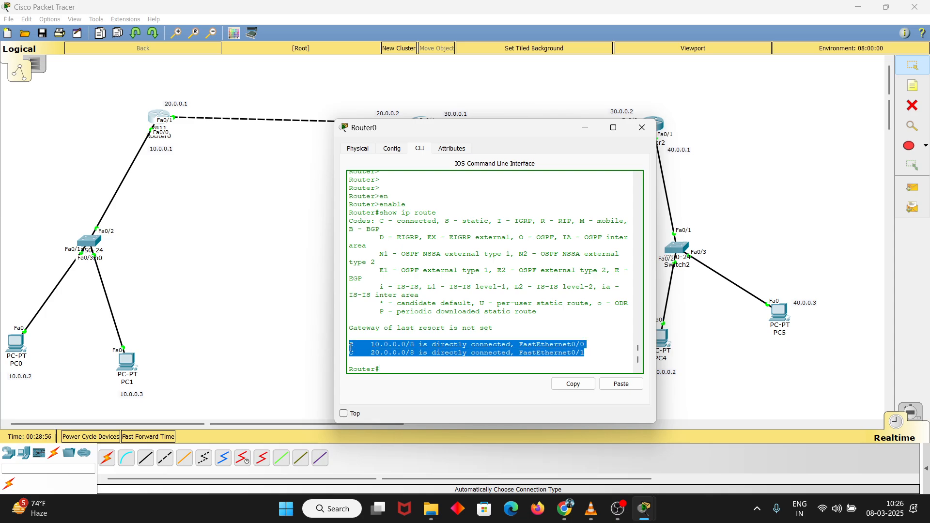
click(351, 346)
drag(378, 212, 449, 209)
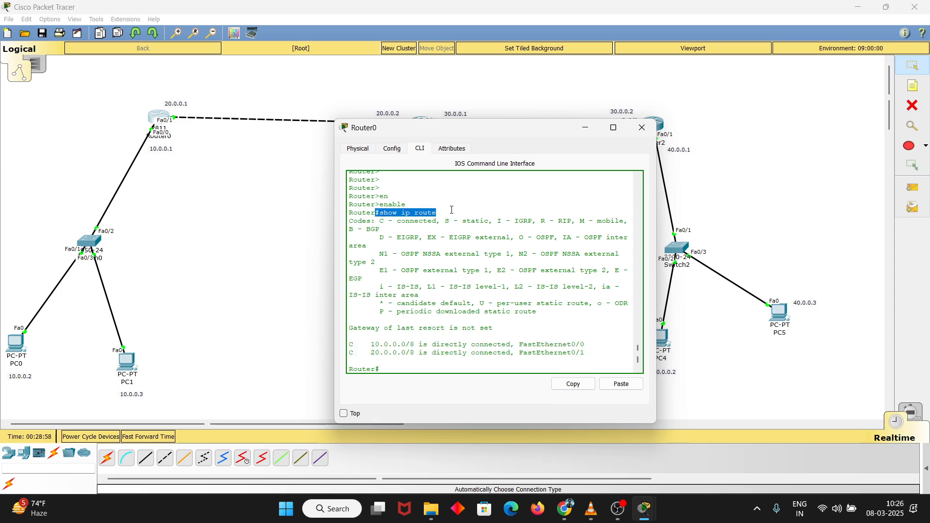
click(456, 209)
Examine the directly connected networks and their exit interfaces in Router0's routing table
drag(587, 348, 419, 358)
click(406, 353)
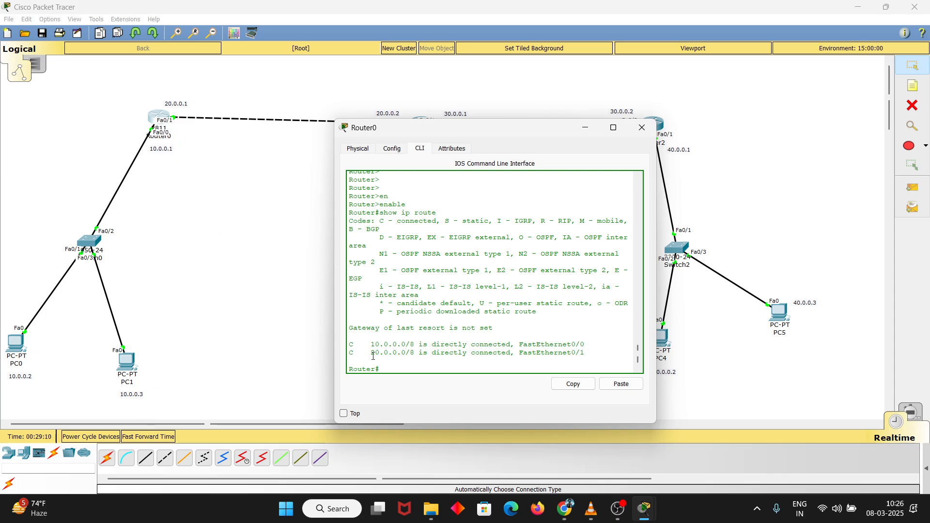
drag(371, 354, 424, 354)
click(425, 353)
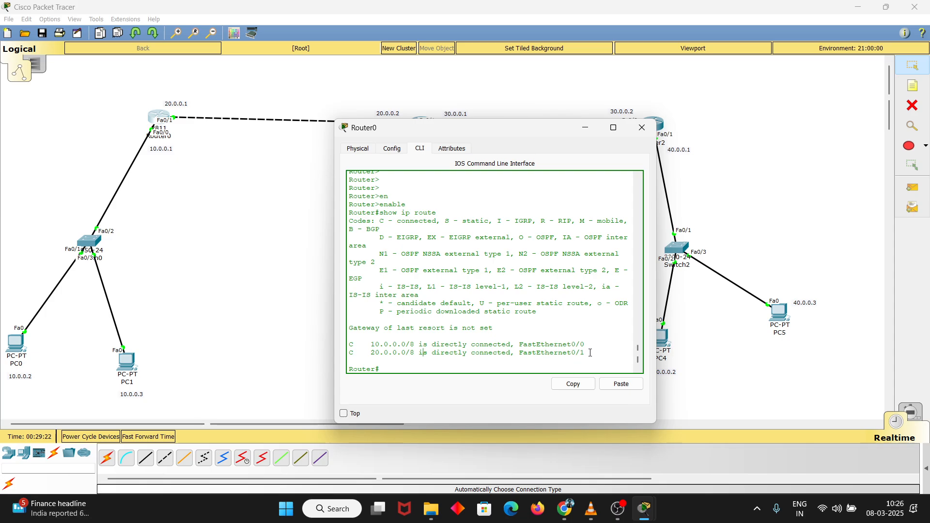
drag(590, 353, 514, 362)
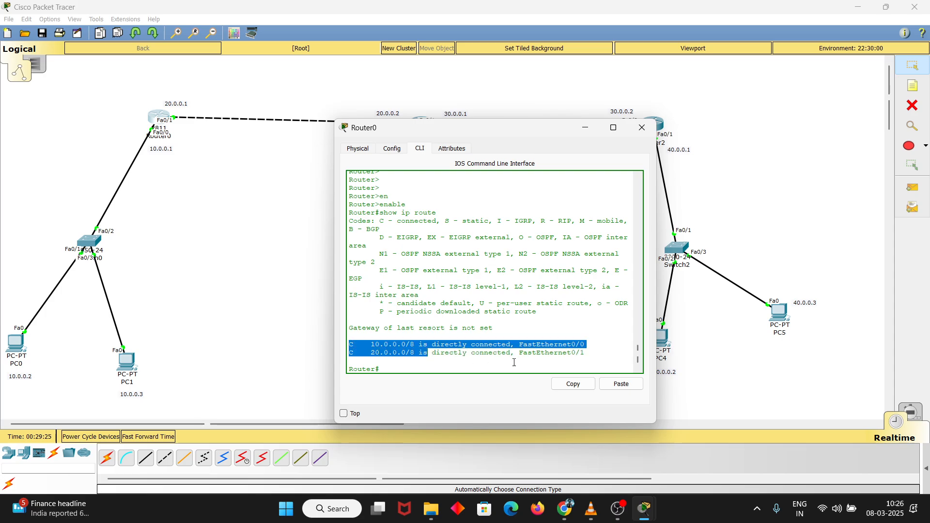
click(593, 355)
drag(592, 355, 386, 333)
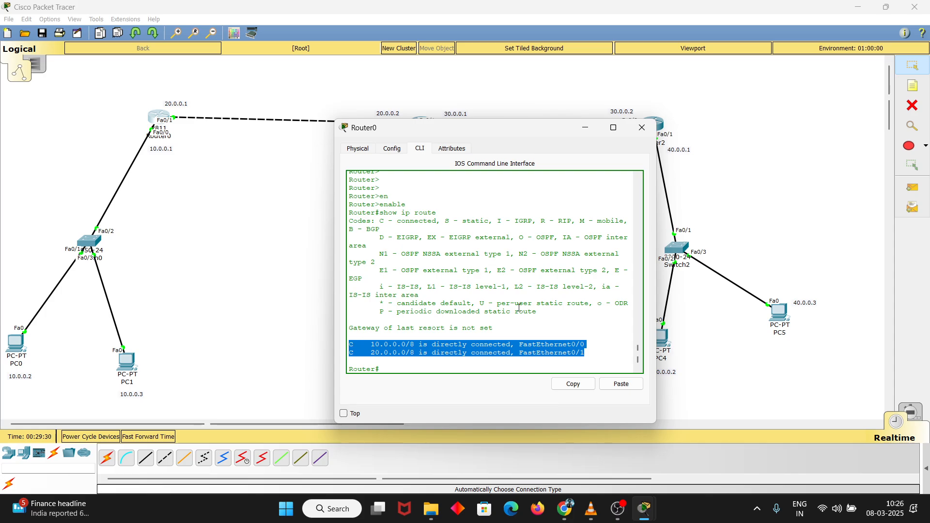
click(525, 367)
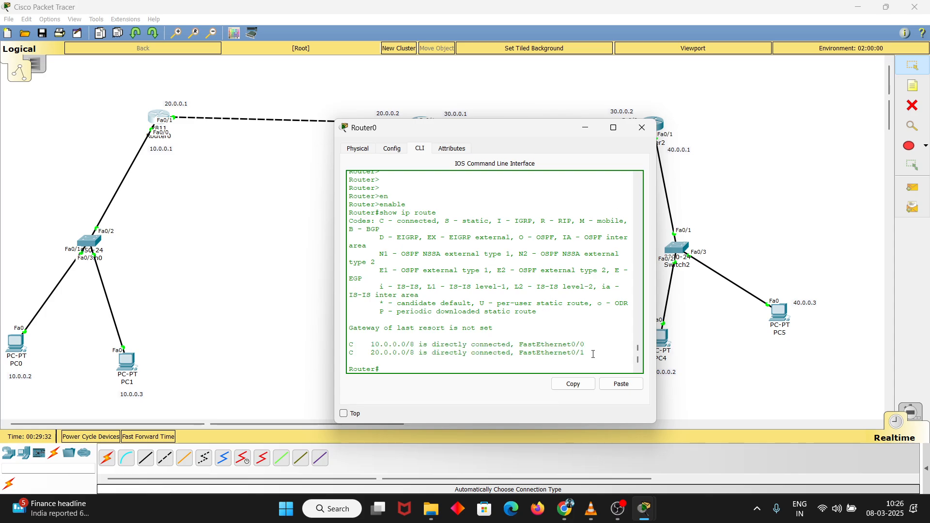
Move Router0's window clear of the left and middle networks to examine the topology's addresses
drag(542, 138, 265, 232)
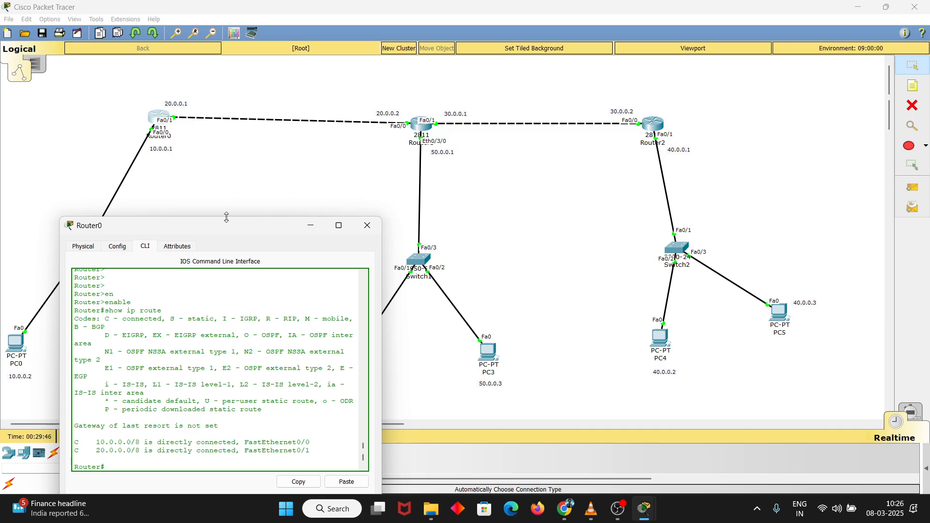
drag(214, 234, 259, 193)
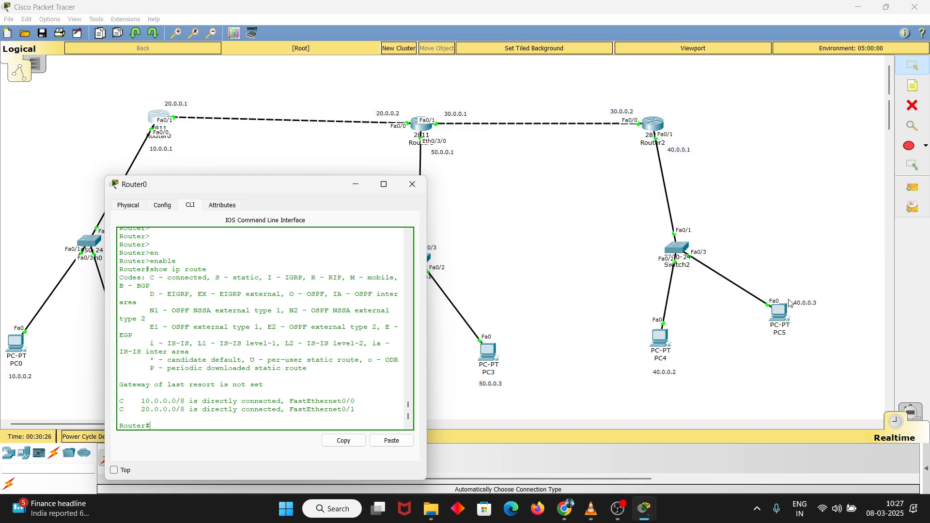
drag(324, 193, 683, 171)
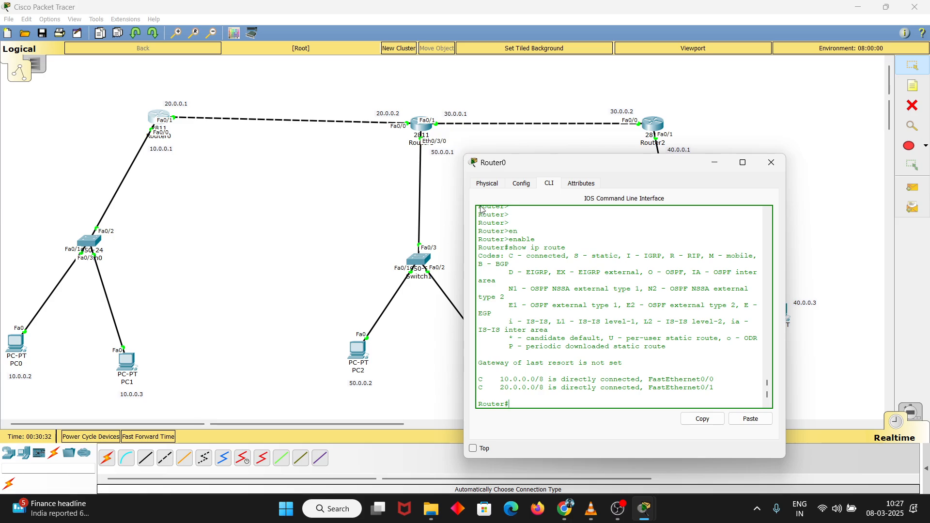
drag(588, 162, 603, 153)
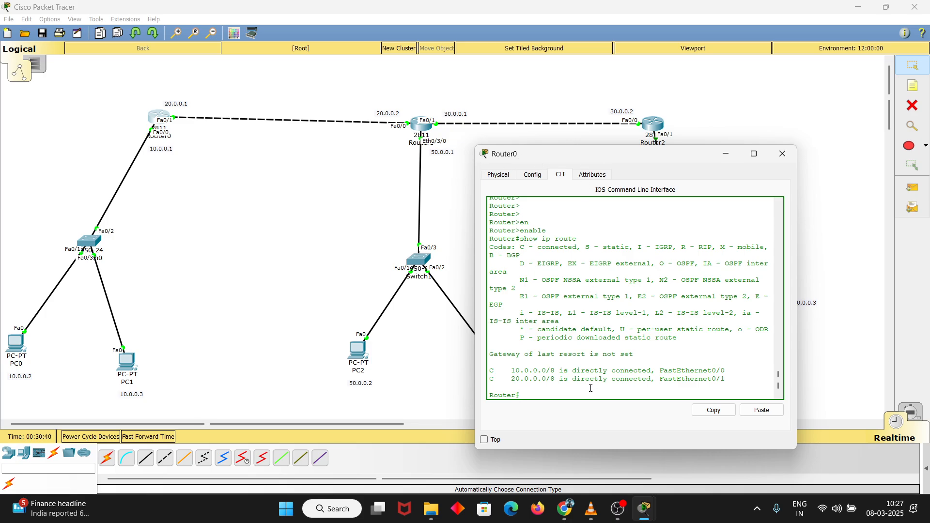
Enter global configuration mode on Router0 with configure terminal
key(Tab)
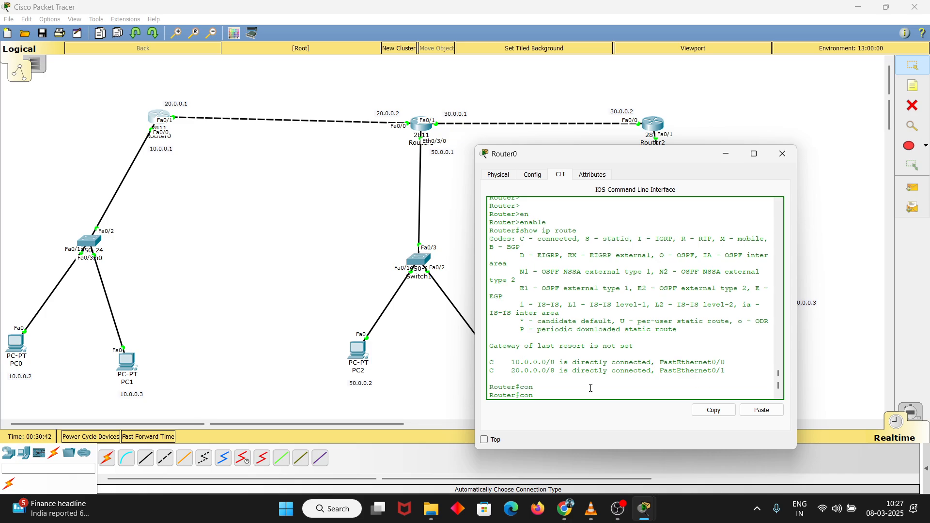
text(f)
key(Tab)
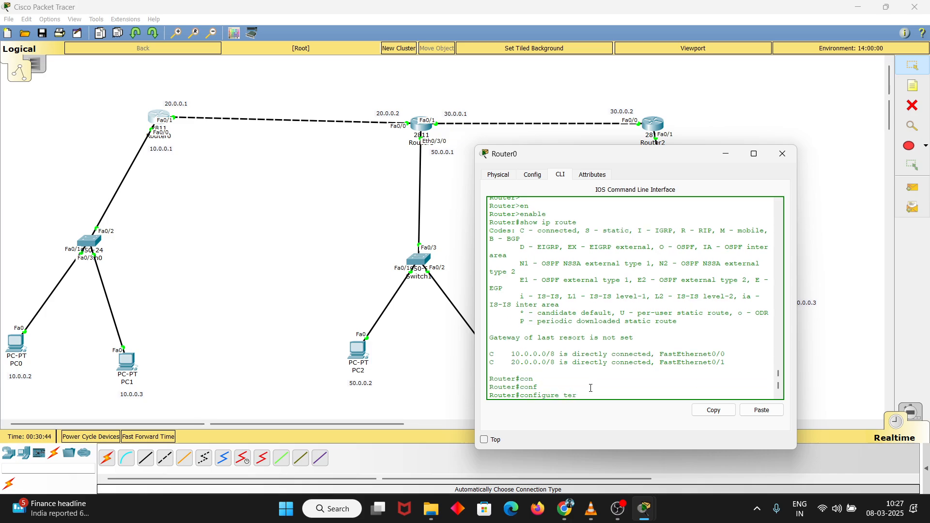
text(ter)
key(Tab)
key(Return)
key(Return)
key(Return)
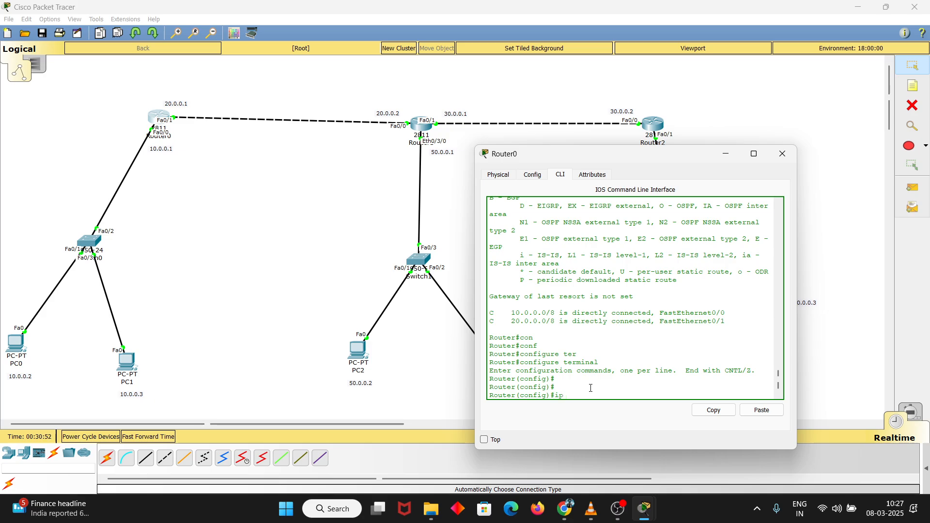
Add a static route on Router0 to 50.0.0.0 with mask 255.0.0.0 through next hop 20.0.0.2
text(ip route 50.0.0.0)
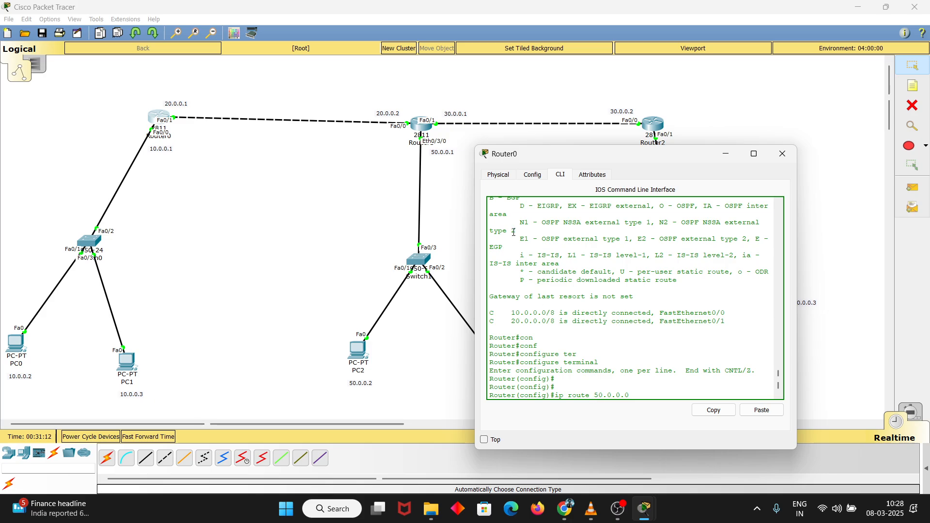
drag(639, 396, 597, 398)
click(597, 398)
drag(594, 397, 630, 393)
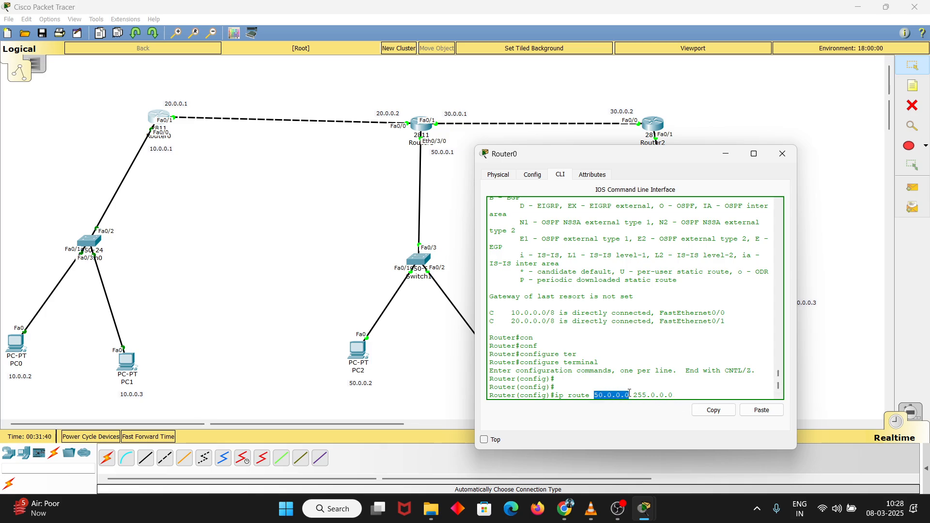
click(630, 393)
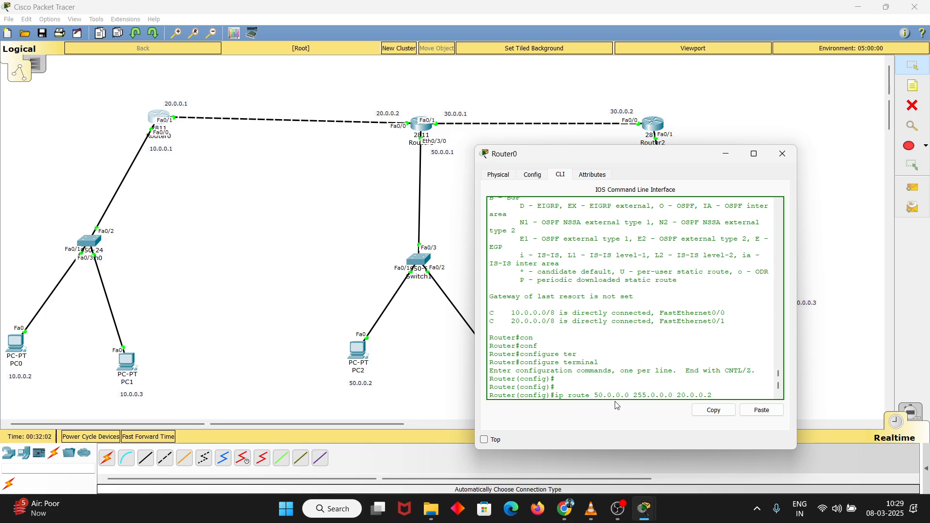
drag(595, 395, 629, 390)
click(630, 391)
mouse_move(678, 396)
mouse_down()
mouse_move(722, 391)
mouse_move(679, 393)
mouse_up()
click(722, 391)
click(679, 393)
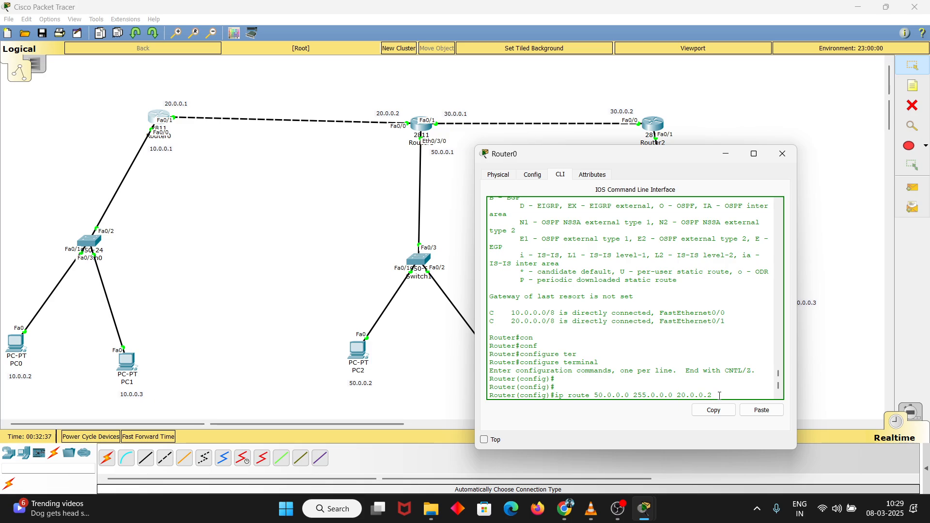
key(Return)
key(Return)
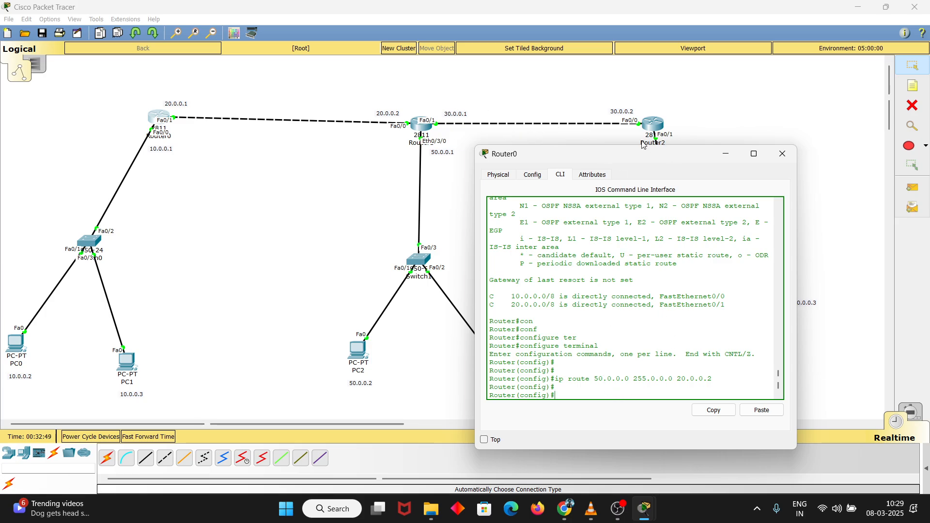
Uncover Router2's network and add a static route on Router0 to 40.0.0.0 with mask 255.0.0.0 through next hop 30.0.0.2
drag(633, 160, 436, 183)
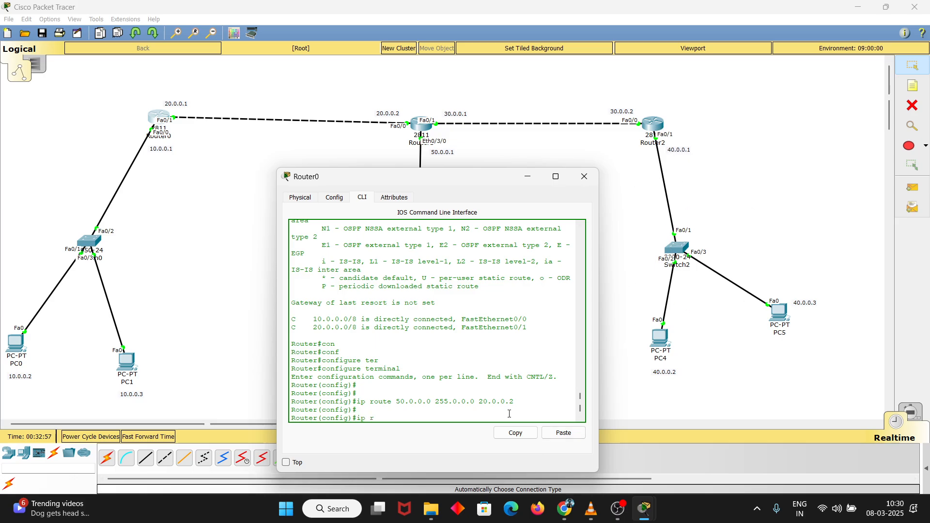
text(out)
text(55.0.0)
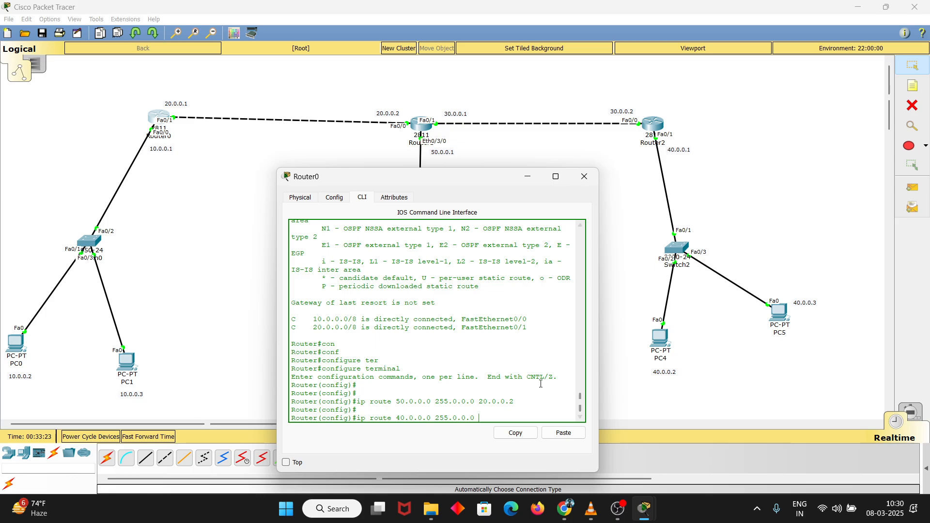
text(.0.0.2)
key(Return)
key(Return)
key(Return)
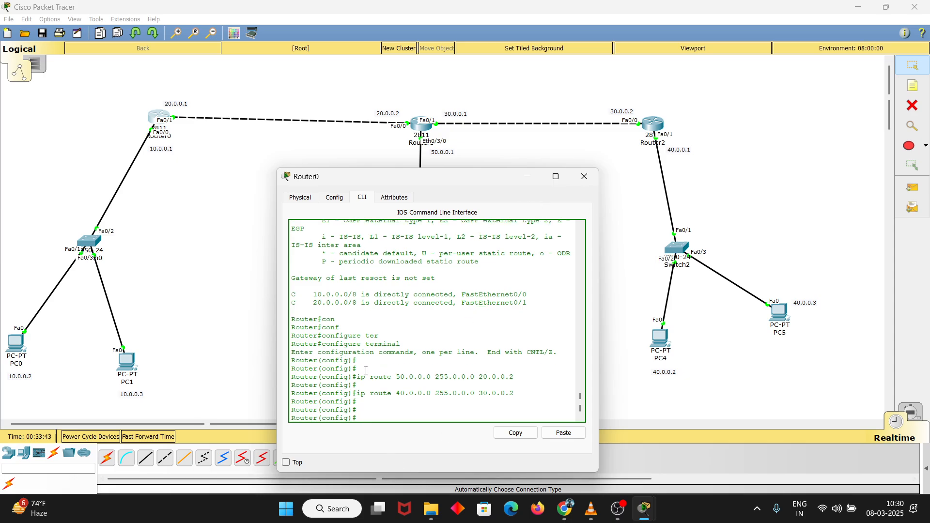
Review the connected networks and the 40.0.0.0 route command, and exit to Router0's privileged prompt
drag(313, 295, 437, 284)
drag(529, 289, 529, 292)
drag(357, 393, 514, 391)
click(520, 393)
text(exit)
key(Return)
key(Return)
key(Return)
key(Return)
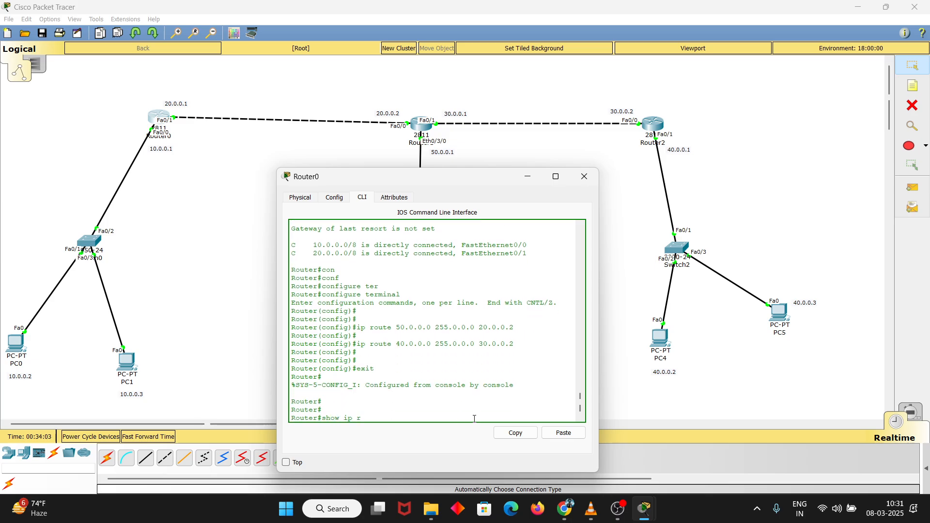
Run show ip route on Router0 and compare its routing table with the two static route commands entered
text(show ip route)
key(Return)
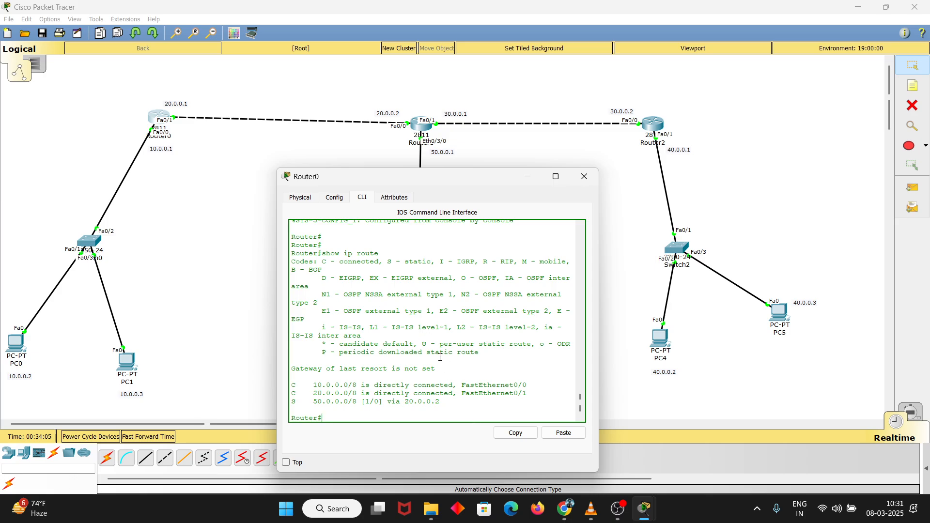
scroll(457, 317, up, 5)
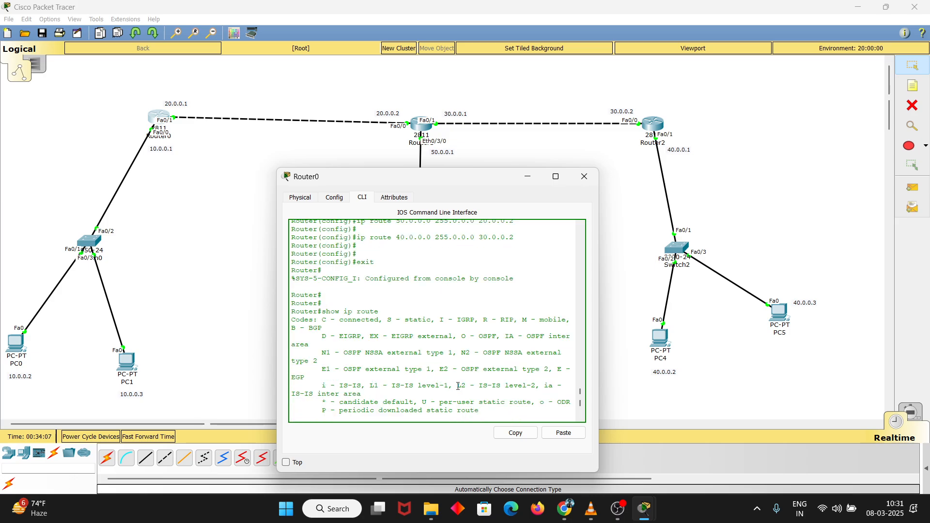
drag(379, 277, 521, 276)
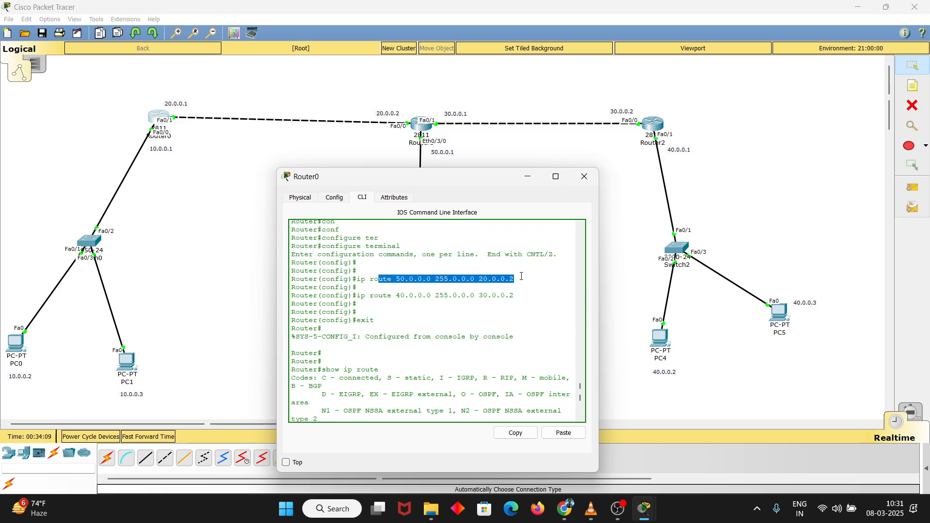
drag(382, 296, 514, 296)
click(516, 295)
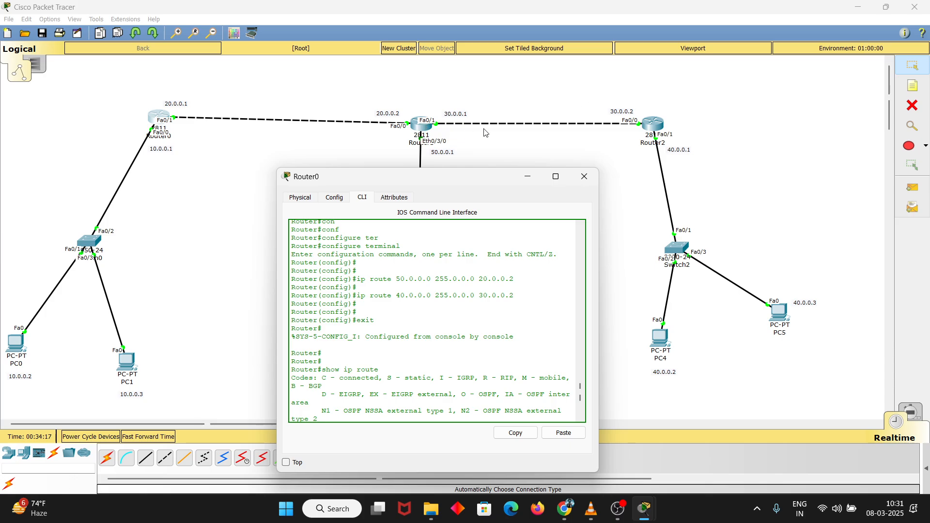
Check the end of Router0's routing table and return to global configuration mode
scroll(516, 347, down, 5)
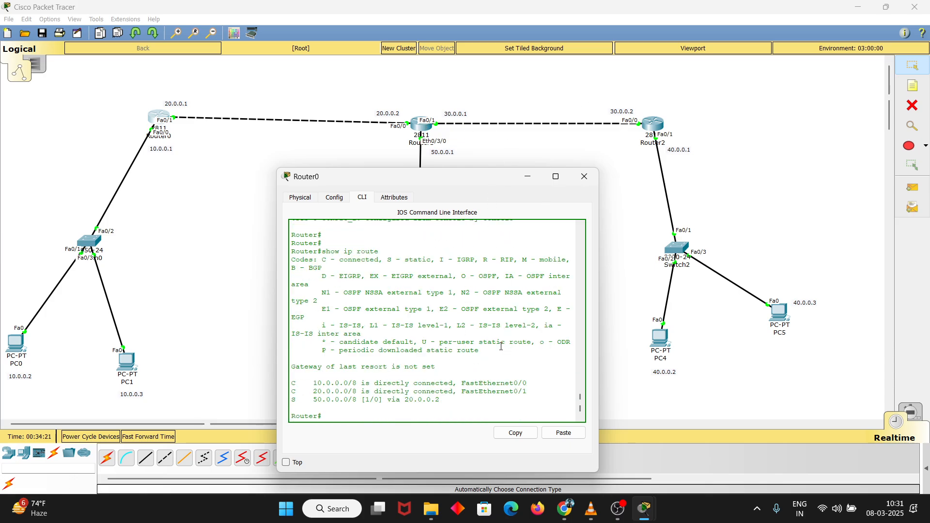
click(438, 410)
text(conf)
key(Tab)
text(te)
key(Tab)
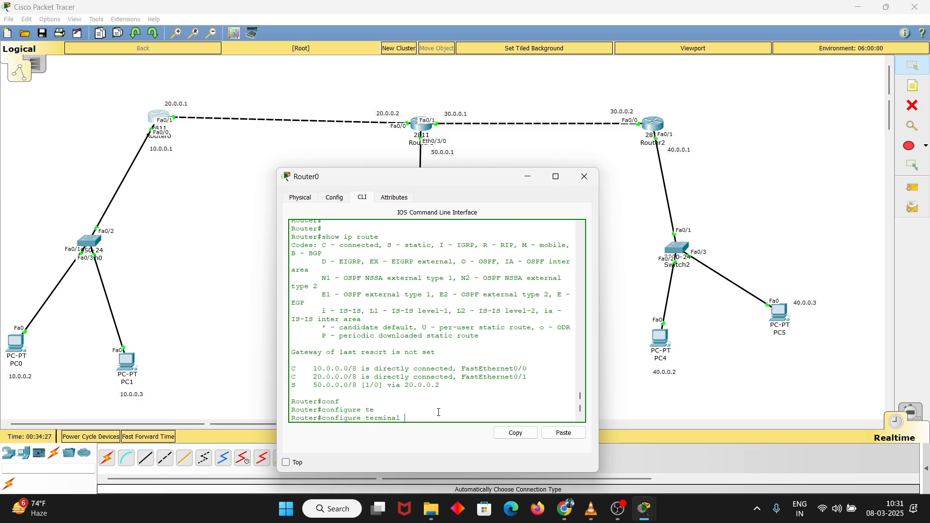
key(Return)
key(Return)
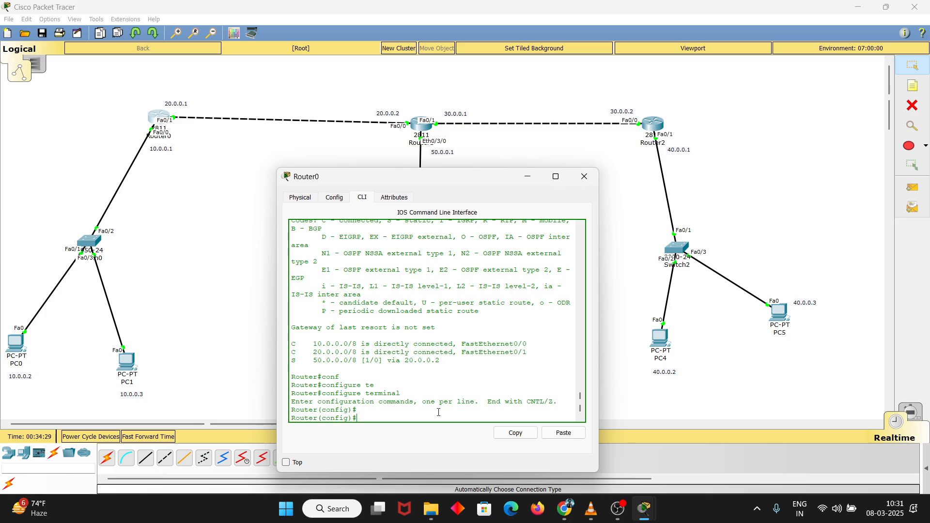
Add a static route on Router0 to 30.0.0.0 with mask 255.0.0.0 through next hop 20.0.0.2
text(i)
text(p route)
text( 30.0.0.0 255.)
text(9)
text(.0.0)
text(.2)
key(Return)
key(Return)
key(Return)
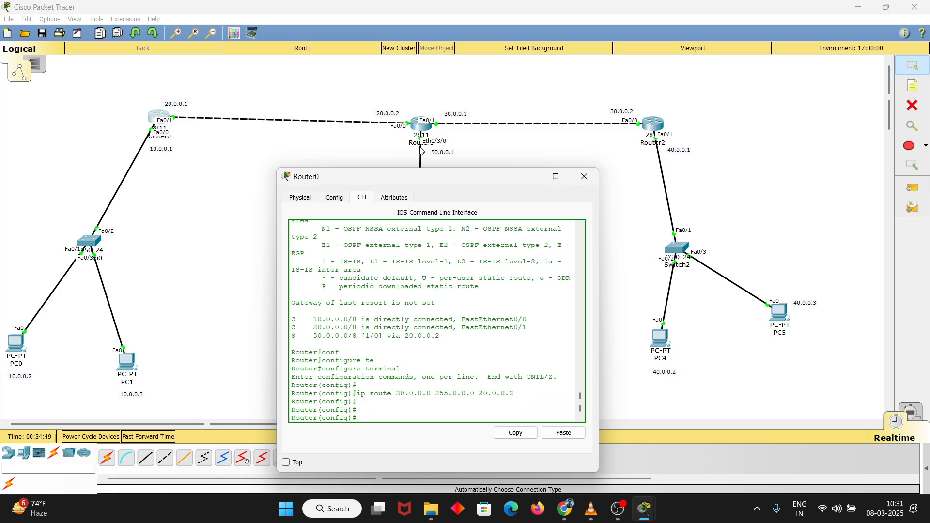
Exit Router0's configuration mode, run show ip route, and examine the static entries for 40.0.0.0 and 50.0.0.0
text(exit)
key(Return)
key(Return)
key(Return)
text(show ip route)
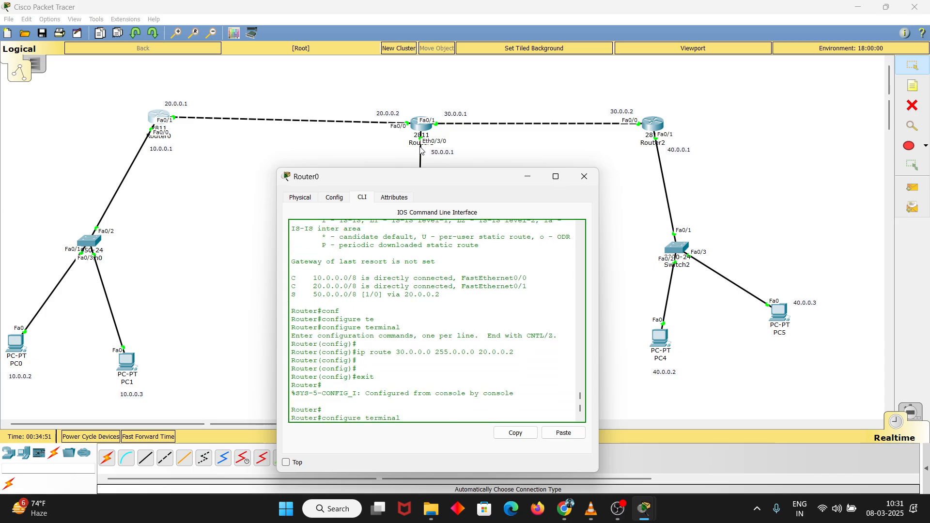
key(Return)
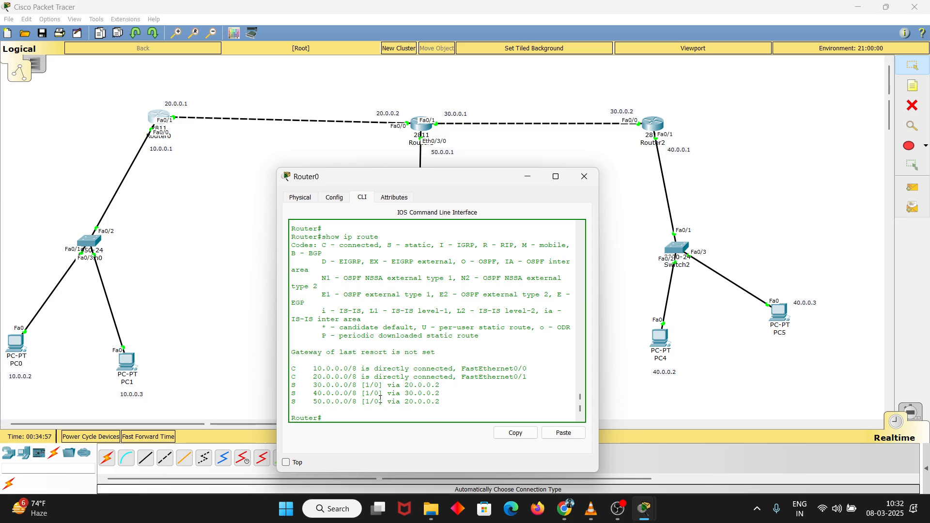
drag(314, 393, 449, 397)
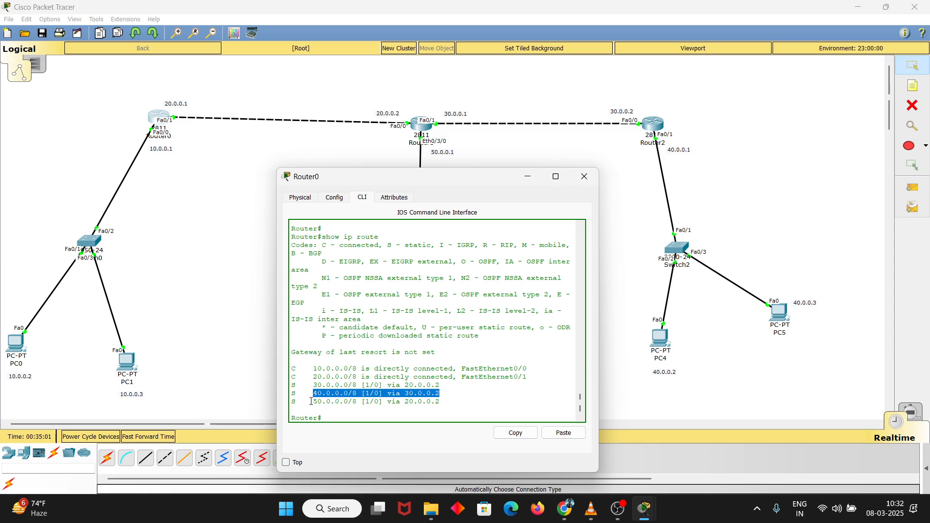
drag(311, 401, 448, 402)
click(449, 402)
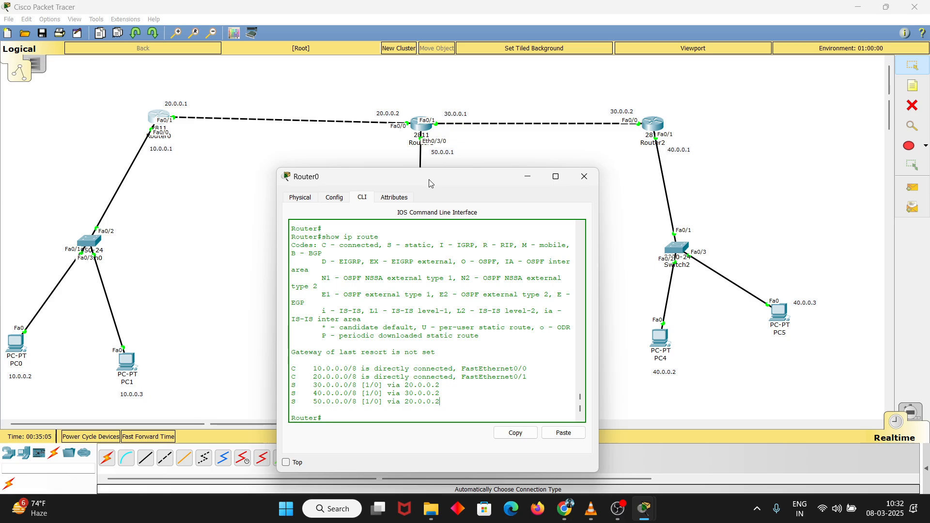
Ping 40.0.0.2 from Router0 and check the result
drag(429, 179, 423, 169)
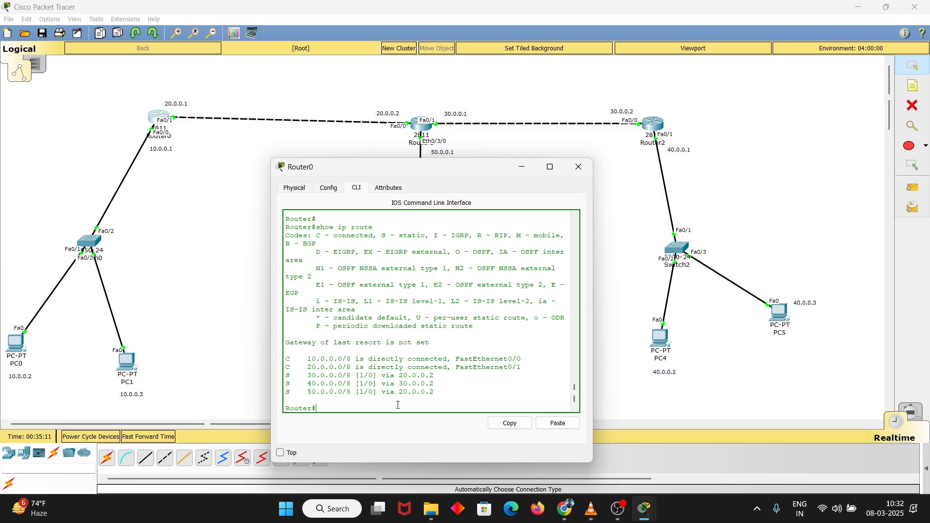
text(ping 40.0.0.2)
key(Return)
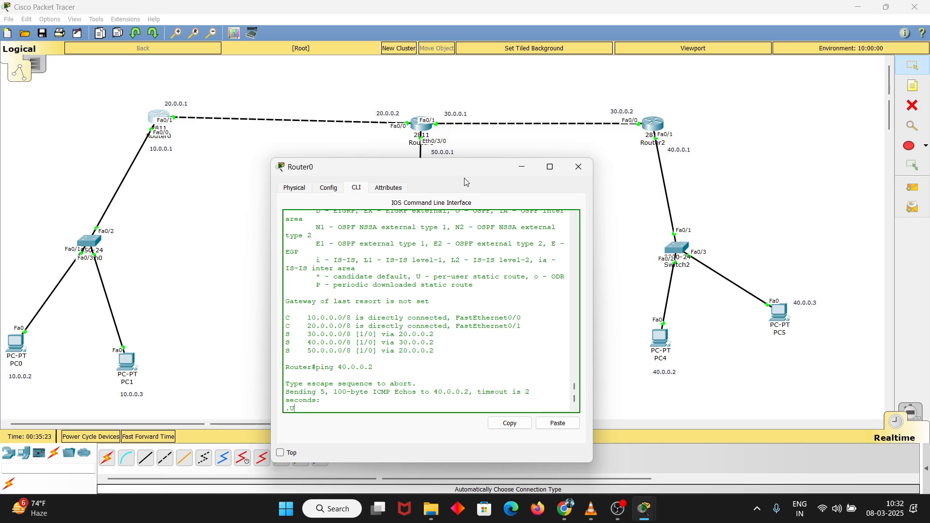
drag(455, 166, 469, 156)
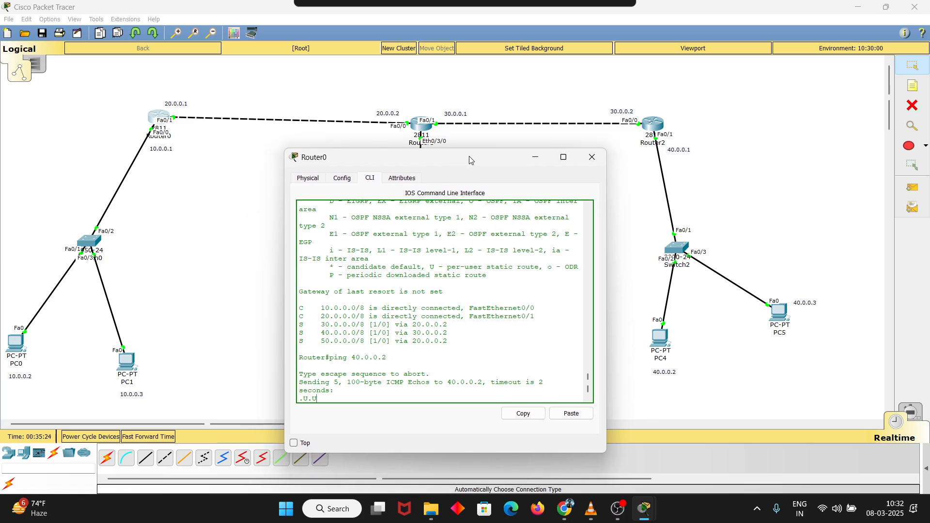
drag(369, 383, 391, 382)
click(400, 383)
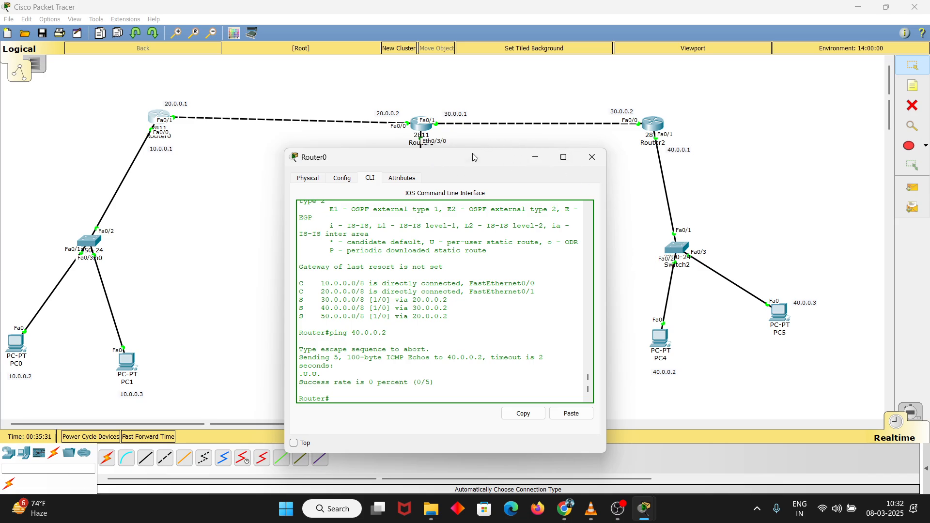
drag(474, 157, 463, 157)
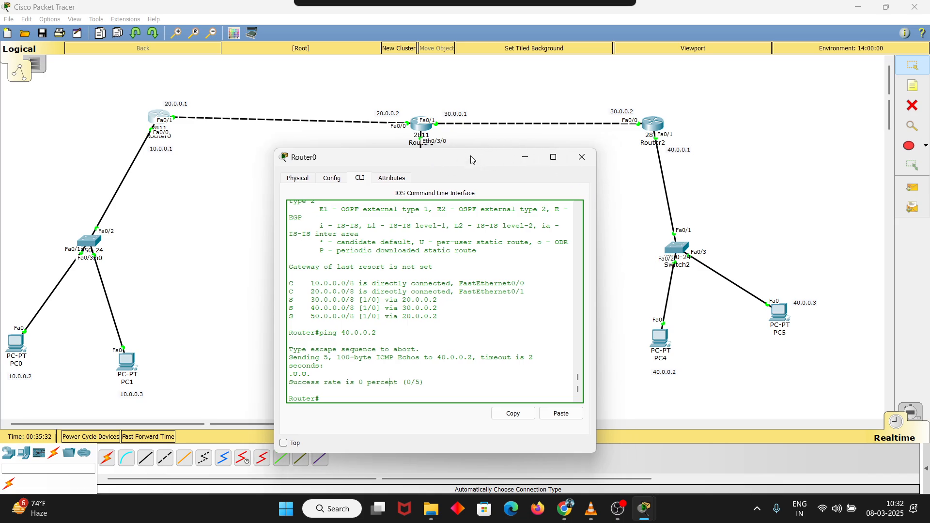
Open the command prompt on PC0 and get a fresh prompt line
click(20, 345)
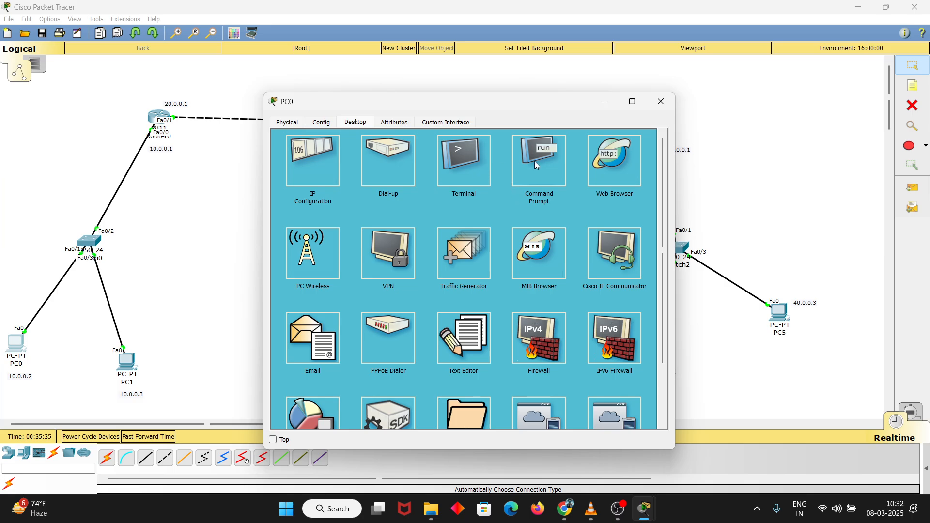
click(536, 166)
key(Return)
key(ctrl+c)
text(c)
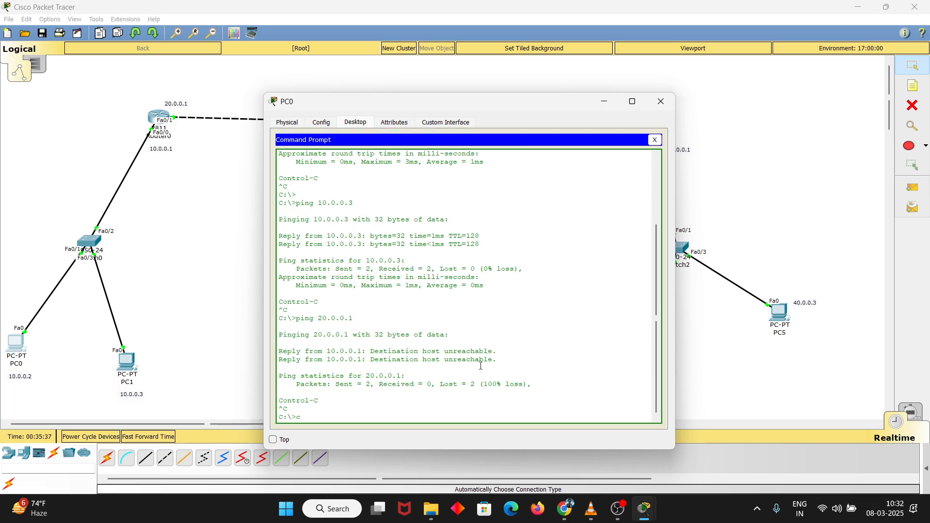
key(Return)
key(Return)
key(Return)
key(Return)
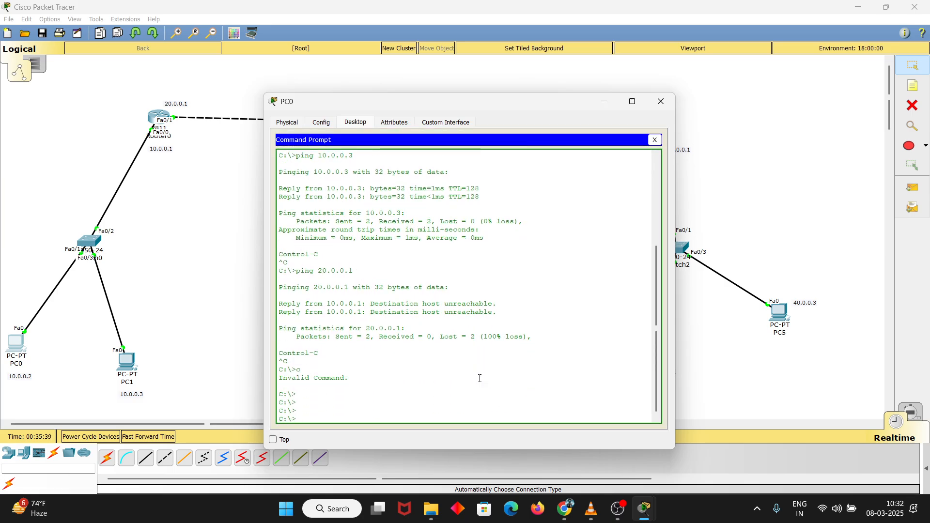
Ping 40.0.0.2 from PC0, stop the ping after checking the replies, and close PC0's window
text(ping 40.0.0.2)
key(Return)
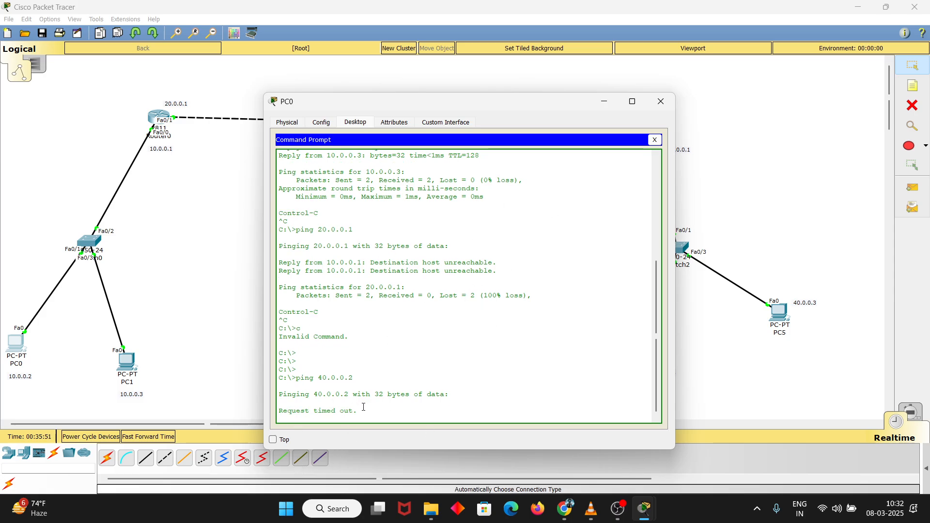
drag(360, 412, 280, 393)
drag(358, 411, 281, 376)
click(281, 375)
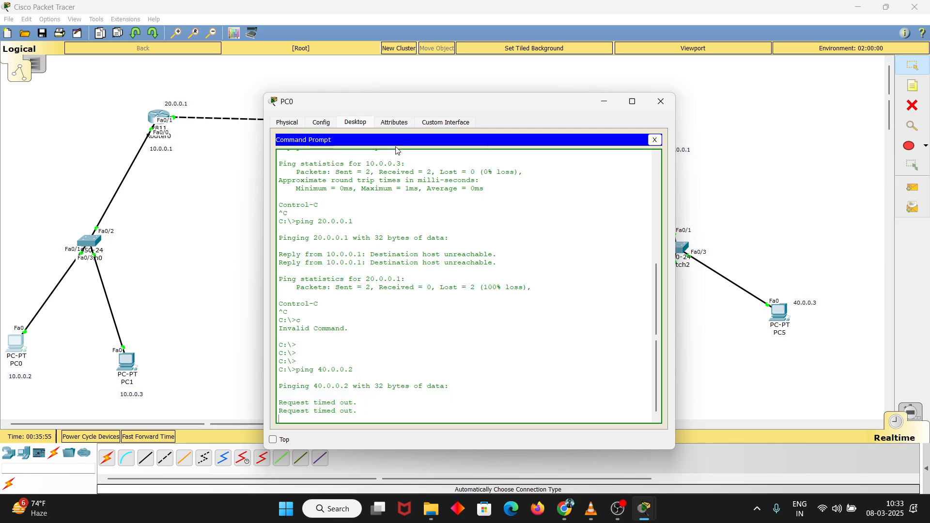
key(ctrl+c)
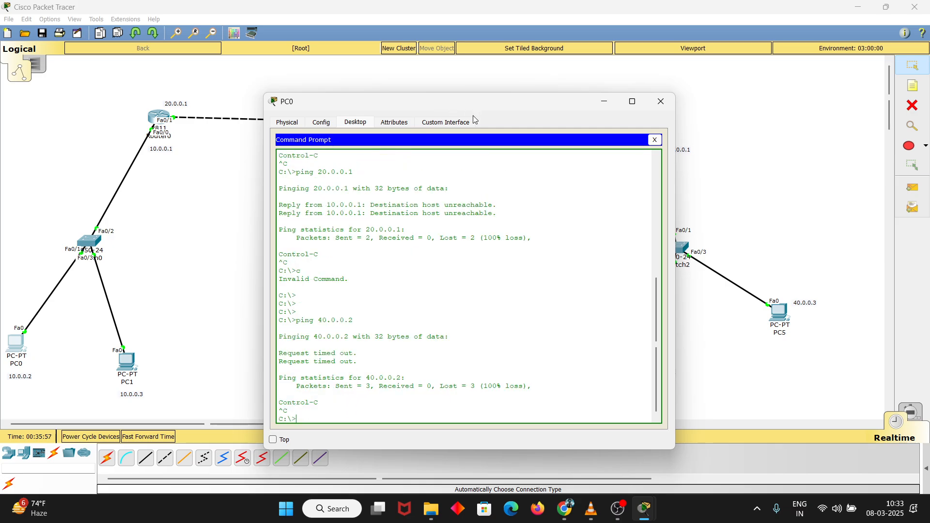
key(Return)
click(670, 107)
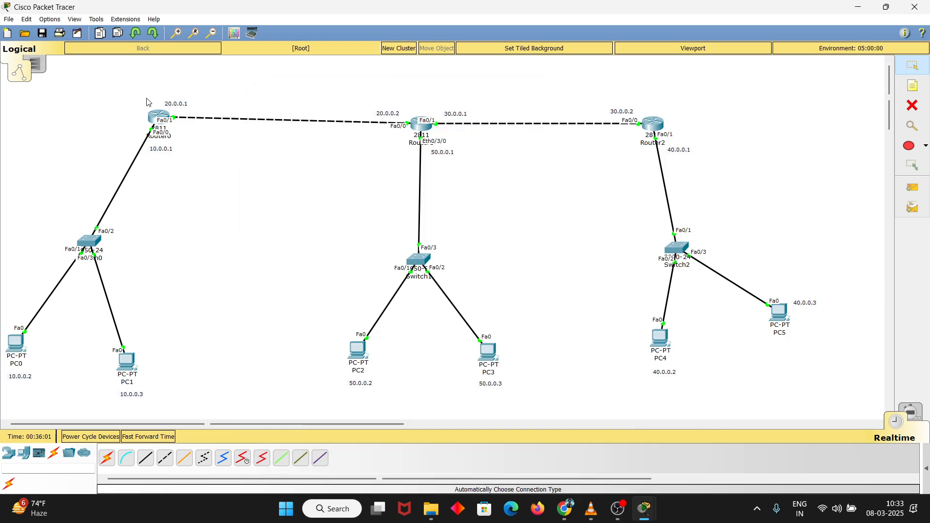
Open Router2's command line beside the topology and enter privileged mode
click(659, 127)
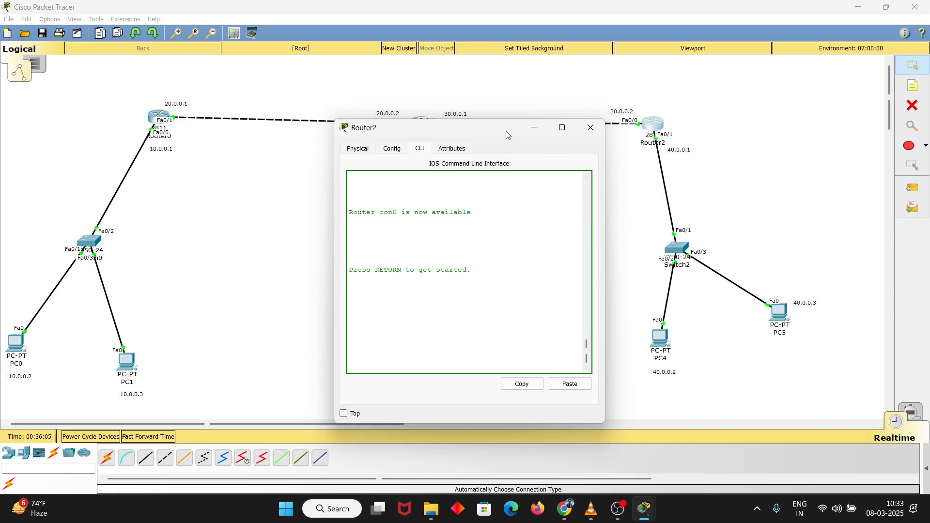
drag(484, 127, 655, 147)
key(Return)
key(Return)
key(Return)
key(Return)
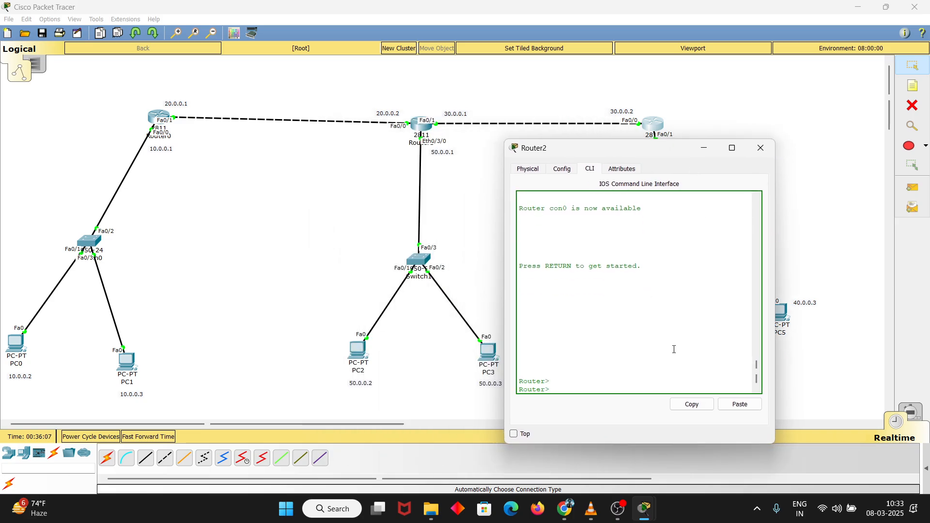
text(en)
key(Tab)
key(Return)
key(Return)
text(con)
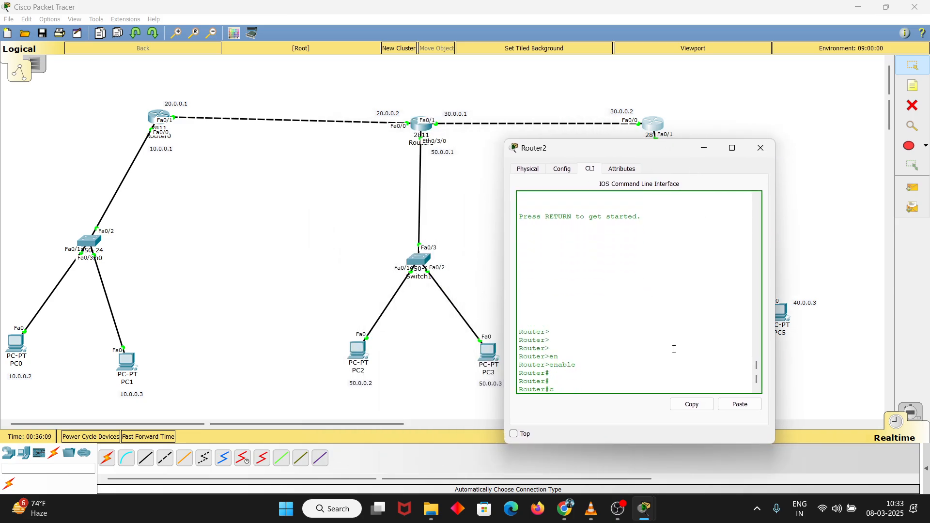
key(Tab)
text(f)
key(Tab)
text(t)
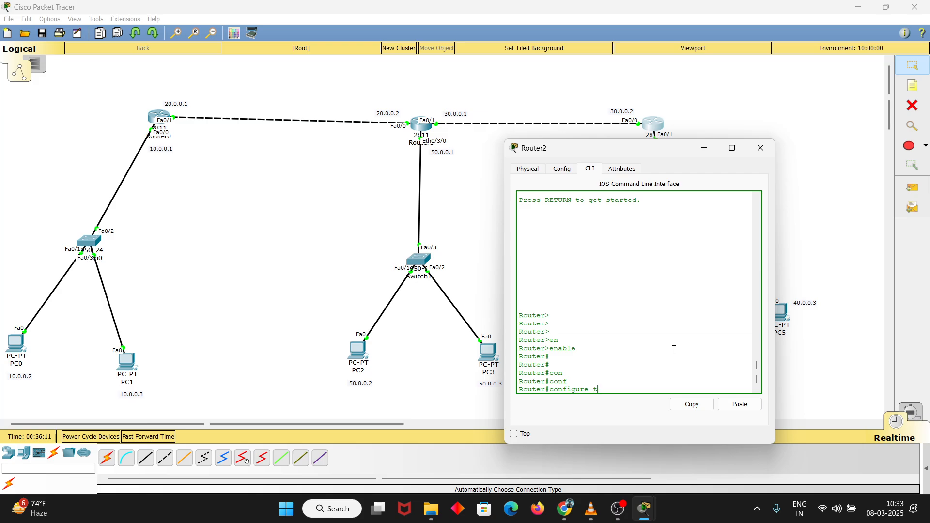
text(er)
key(Tab)
key(Return)
key(Return)
key(Return)
key(Return)
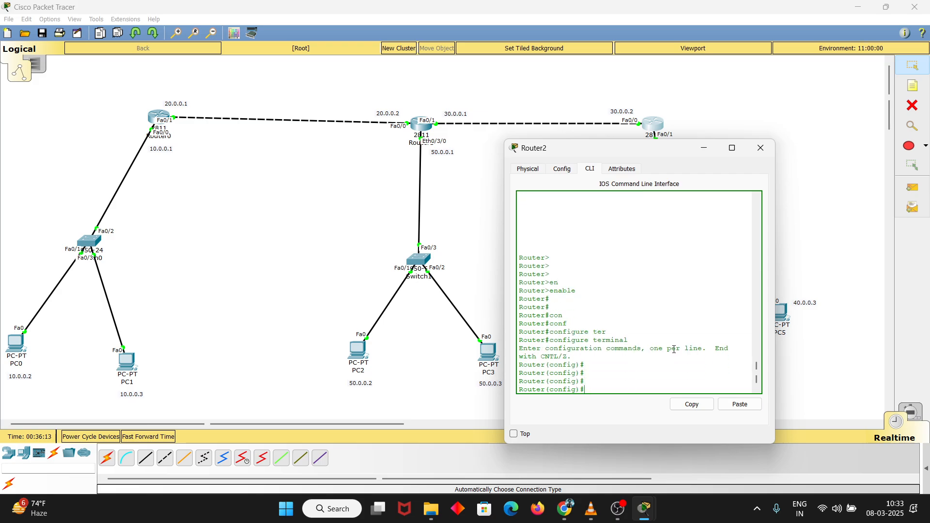
text(ip route)
click(659, 130)
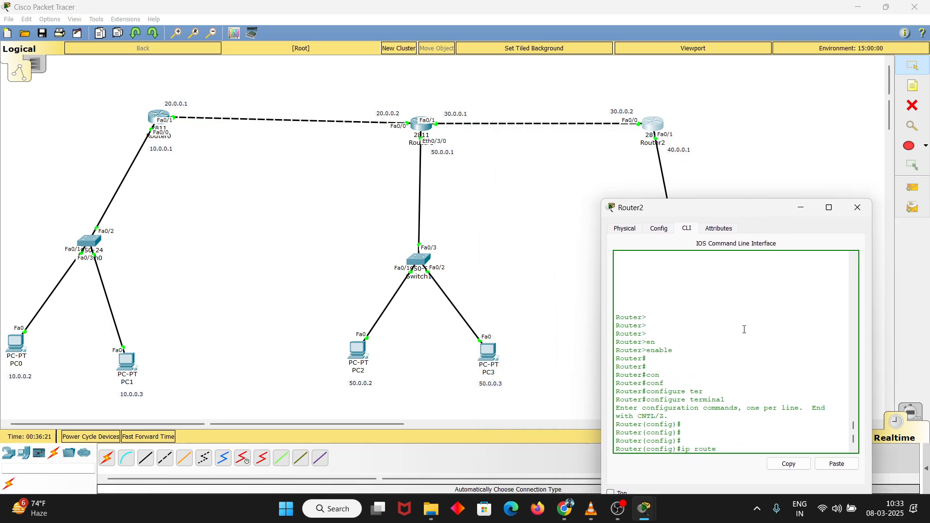
key(BackSpace)
key(BackSpace)
key(BackSpace)
key(BackSpace)
key(BackSpace)
key(BackSpace)
key(BackSpace)
key(BackSpace)
text(exit)
key(Return)
key(Return)
key(Return)
key(Return)
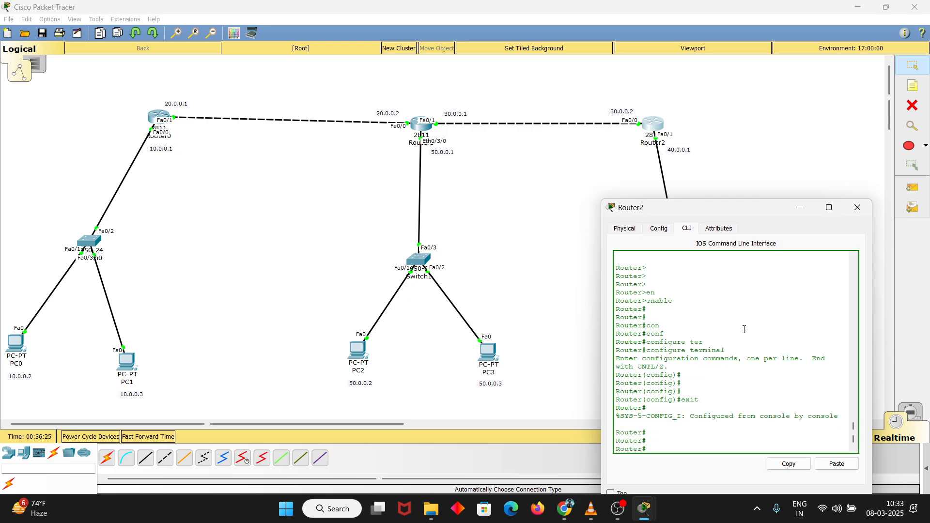
Run show ip route on Router2 and widen its window to read the directly connected networks
text(show ip route)
key(Return)
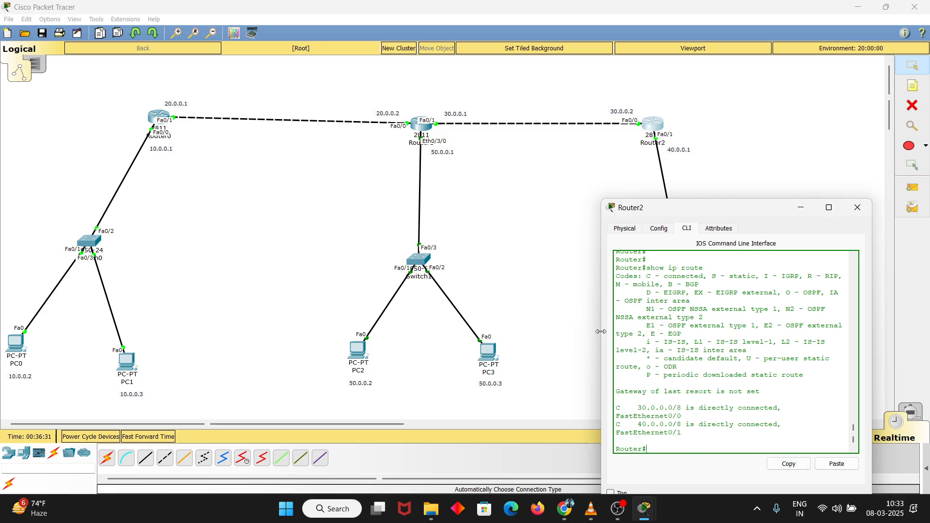
drag(602, 334, 524, 339)
scroll(634, 402, down, 1)
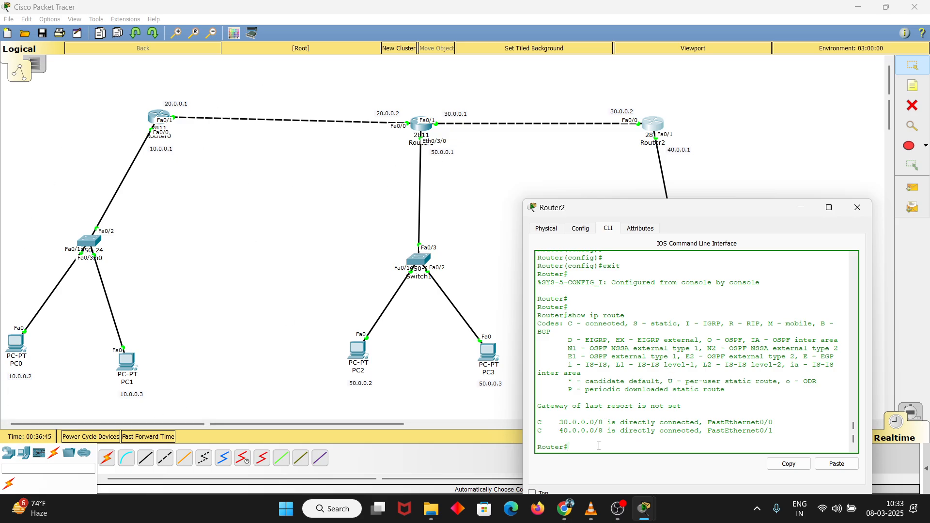
Enter global configuration mode on Router2
text(onf)
key(Tab)
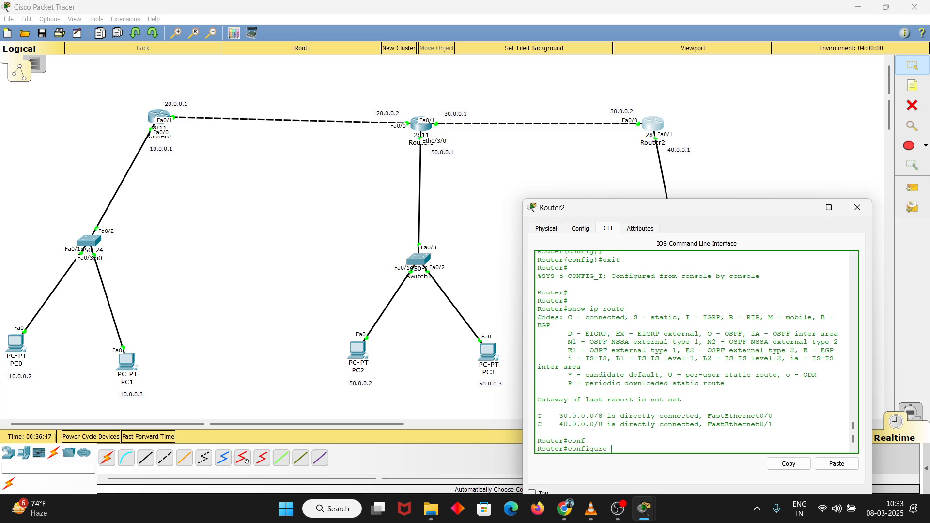
text(ter)
key(Tab)
key(Return)
key(Return)
key(Return)
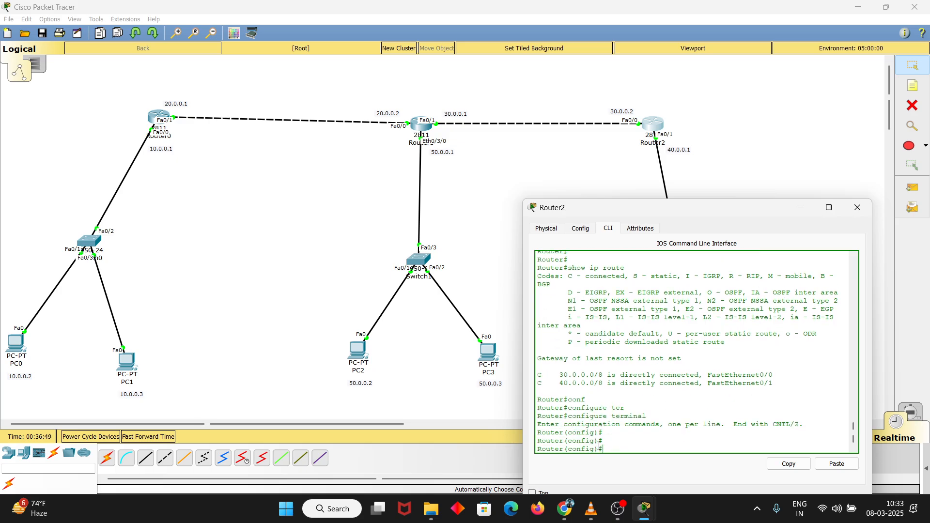
Add a static route on Router2 to 50.0.0.0 with mask 255.0.0.0 through next hop 30.0.0.1
text(ip route)
scroll(647, 439, down, 1)
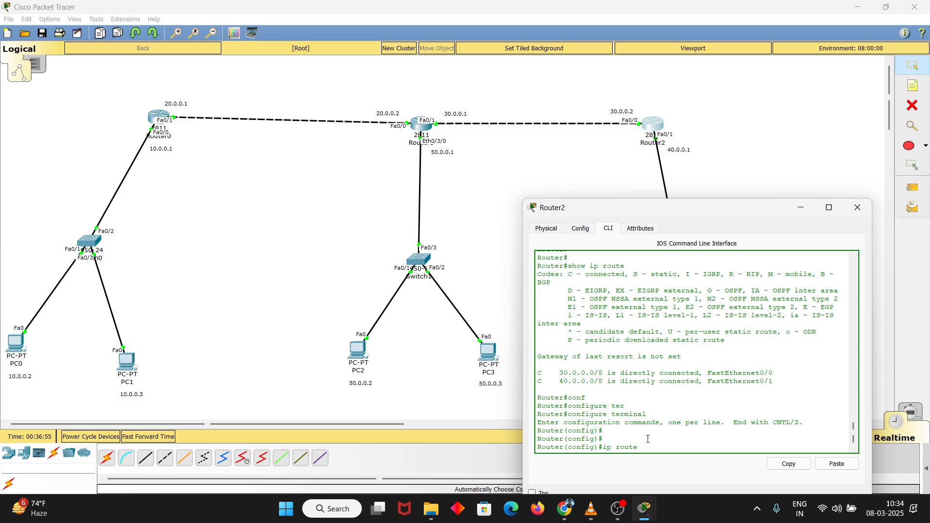
text(te 50.0.0.0 255.0.0.0 30.0.0.1)
key(Return)
key(Return)
key(Return)
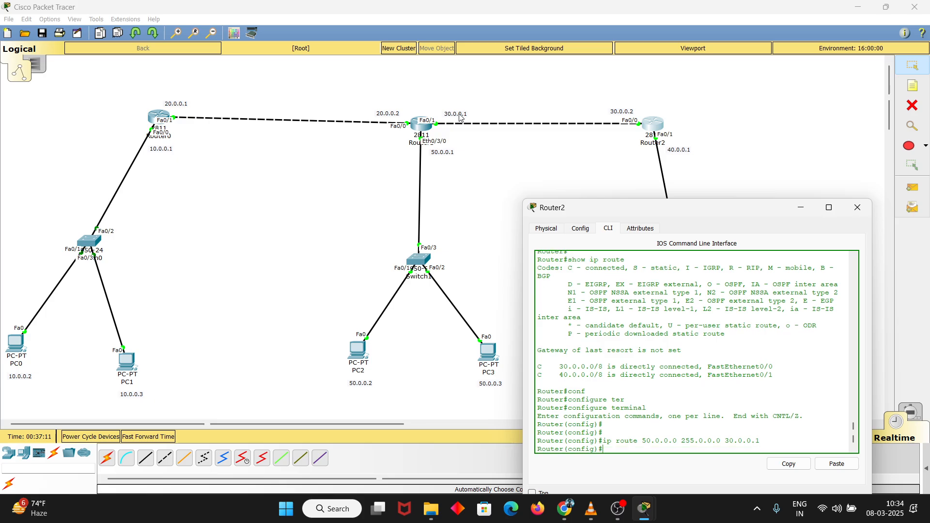
Reuse the previous route command to add a static route on Router2 to 20.0.0.0, mask 255.0.0.0, next hop 30.0.0.1
key(Up)
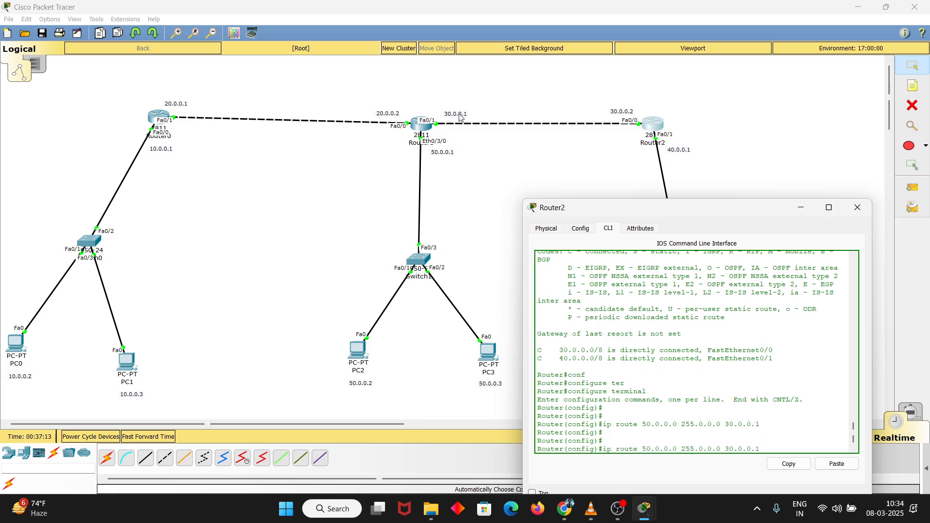
key(Down)
key(Up)
key(BackSpace)
text(2)
key(Return)
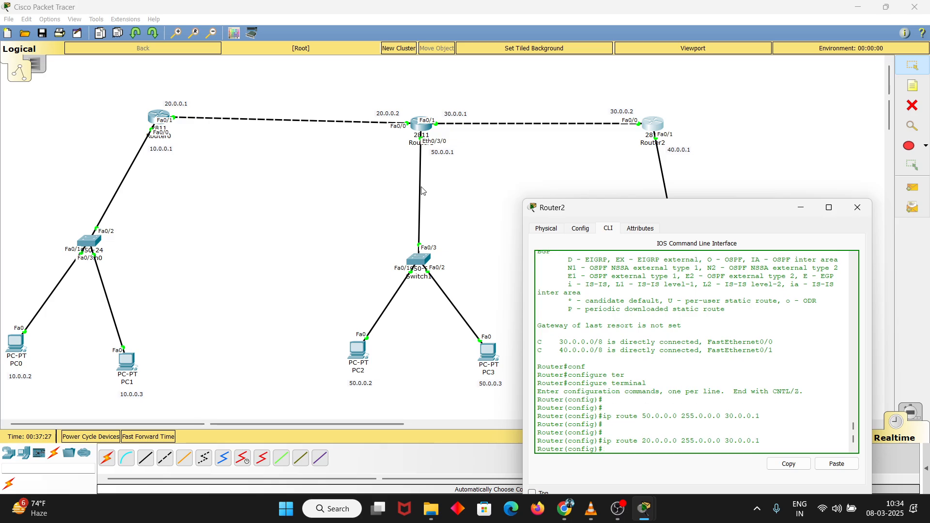
Reuse the previous route command to add a static route on Router2 to 10.0.0.0, mask 255.0.0.0, next hop 20.0.0.1
key(Up)
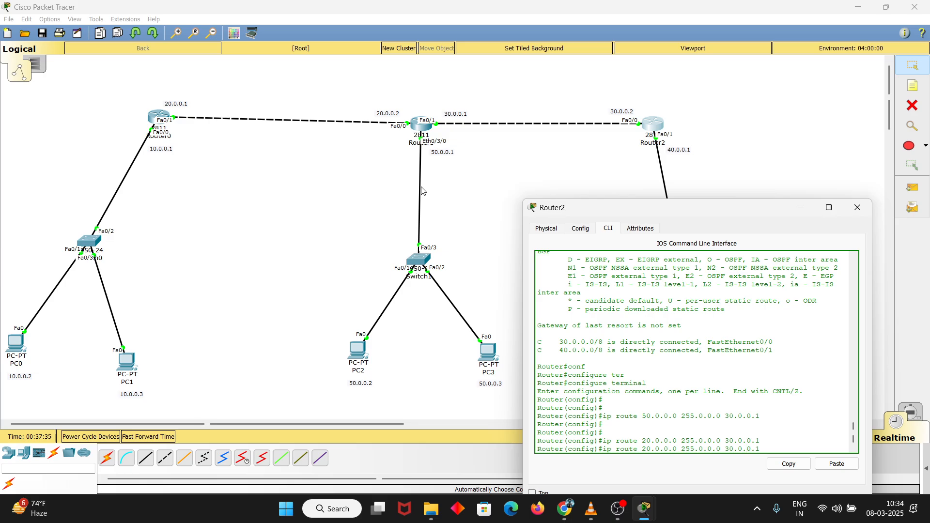
key(BackSpace)
text(2)
key(BackSpace)
text(1)
key(Return)
key(Return)
key(Return)
Exit global configuration mode on Router2 and run show ip route to check its static routes
text(er(config)#e)
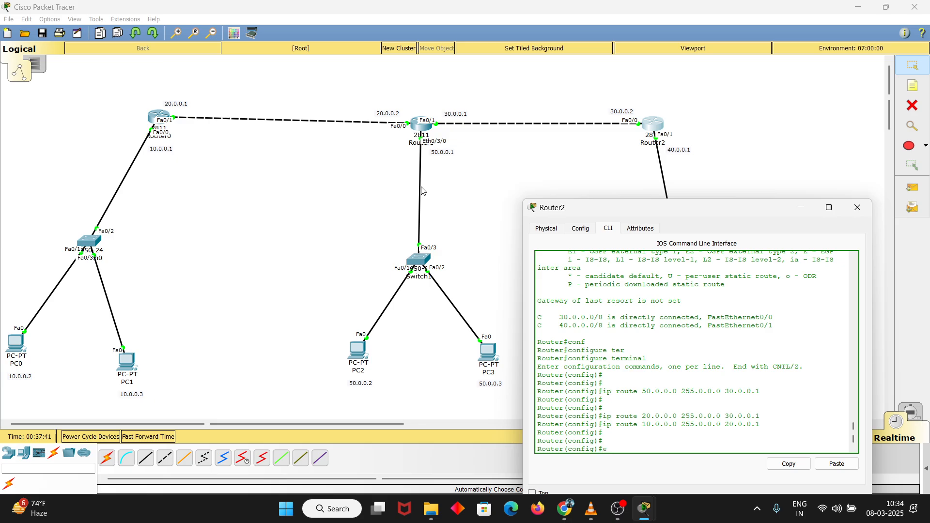
text(xit)
key(Return)
text(sh)
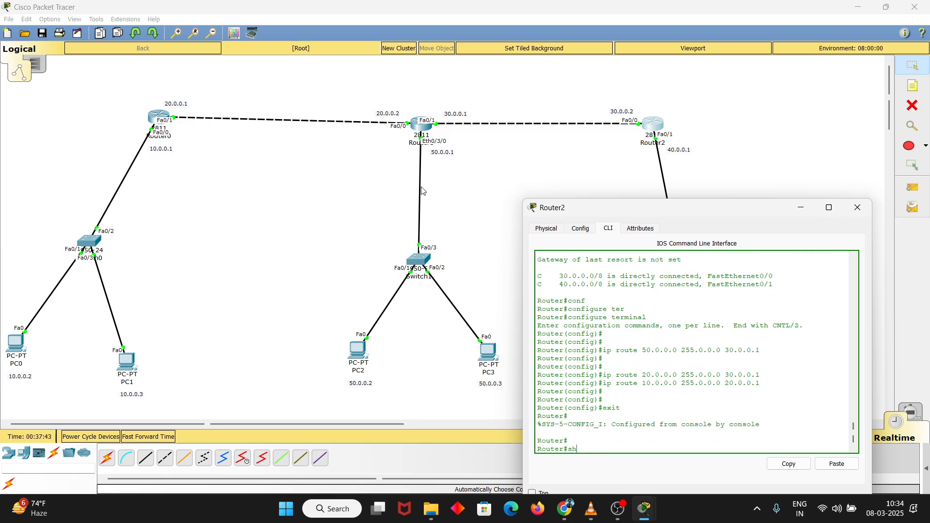
text(ow ip rotu)
key(Tab)
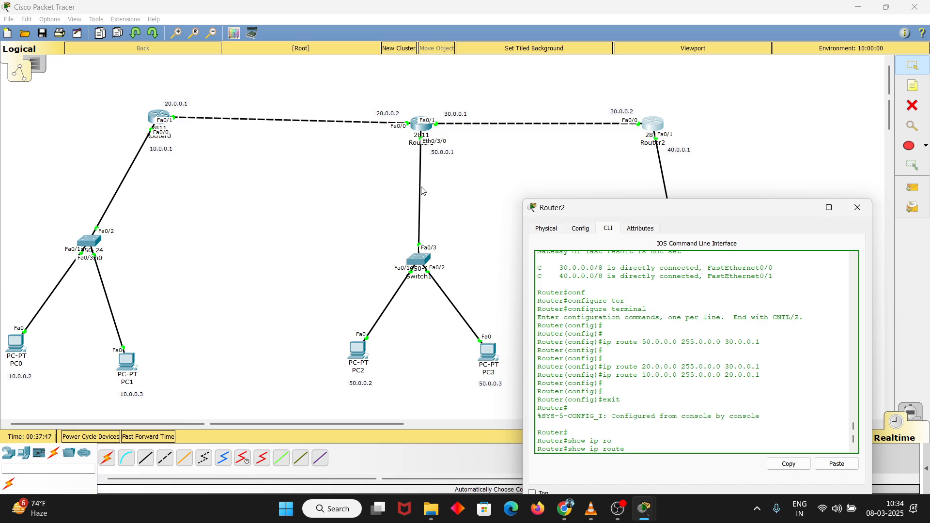
key(Return)
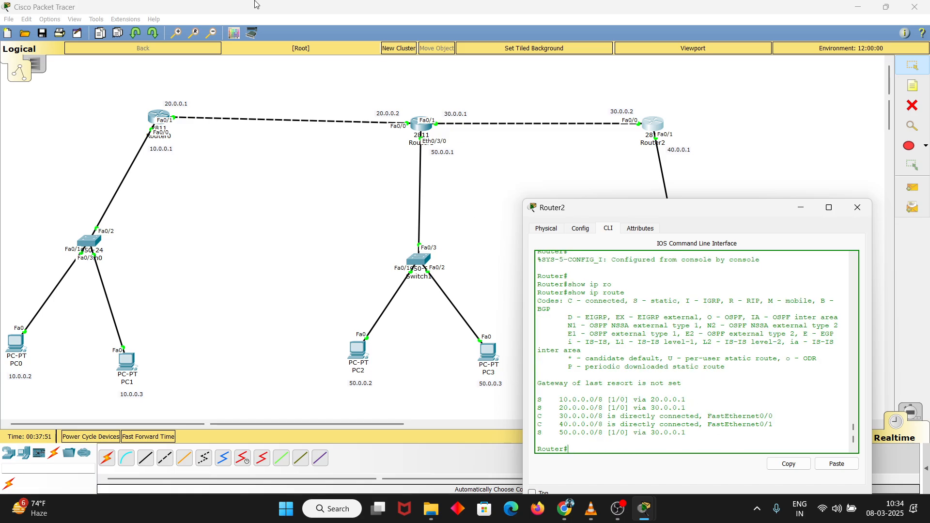
Open Router1's command line, widen its window and enter privileged mode with enable
click(423, 134)
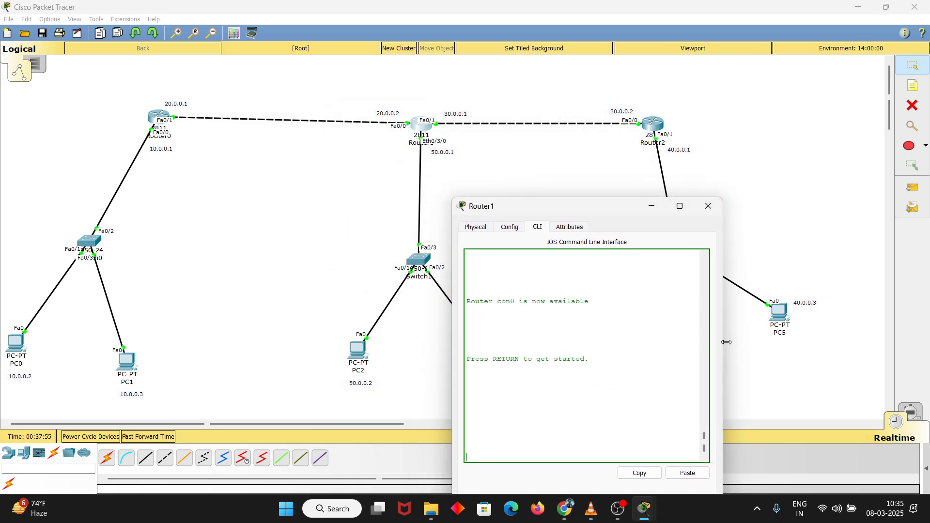
drag(727, 342, 808, 342)
key(Return)
key(Return)
key(Return)
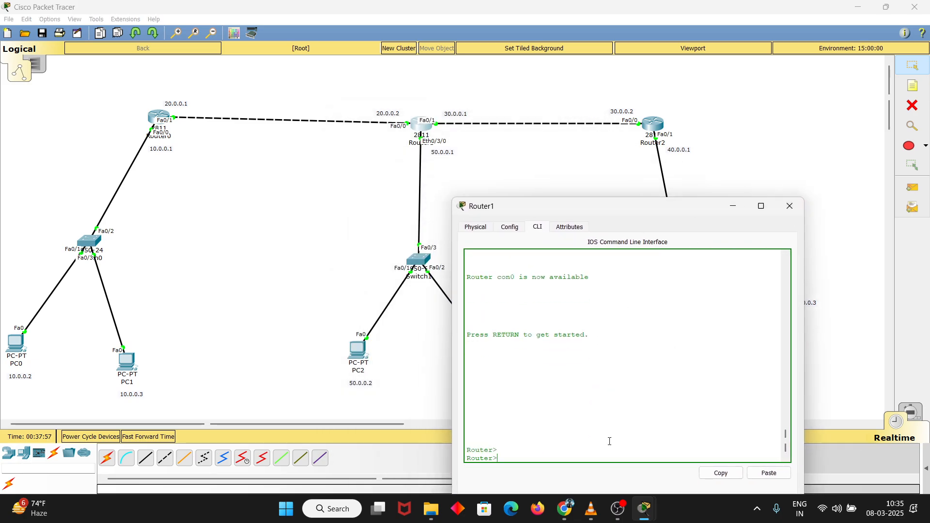
text(en)
key(Tab)
key(Return)
key(Return)
Run configure on Router1 to enter global configuration mode
text(conf)
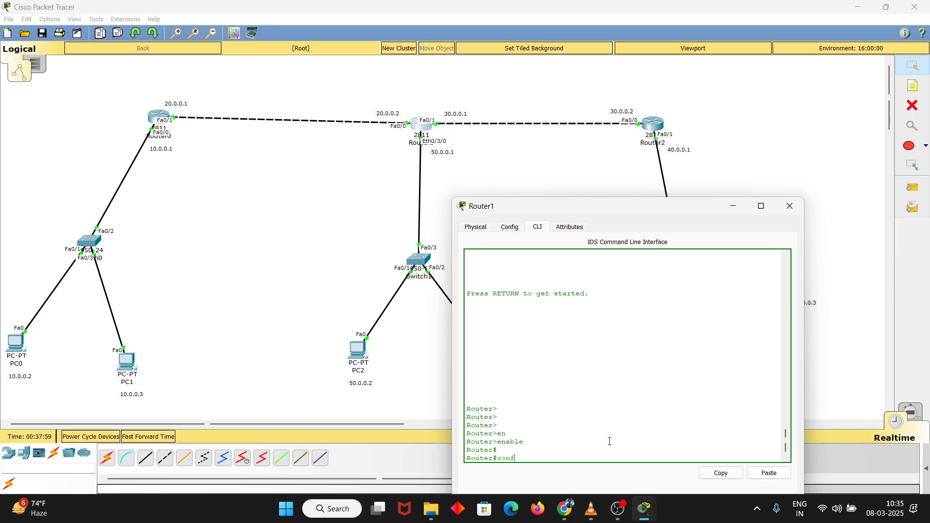
key(Tab)
key(Return)
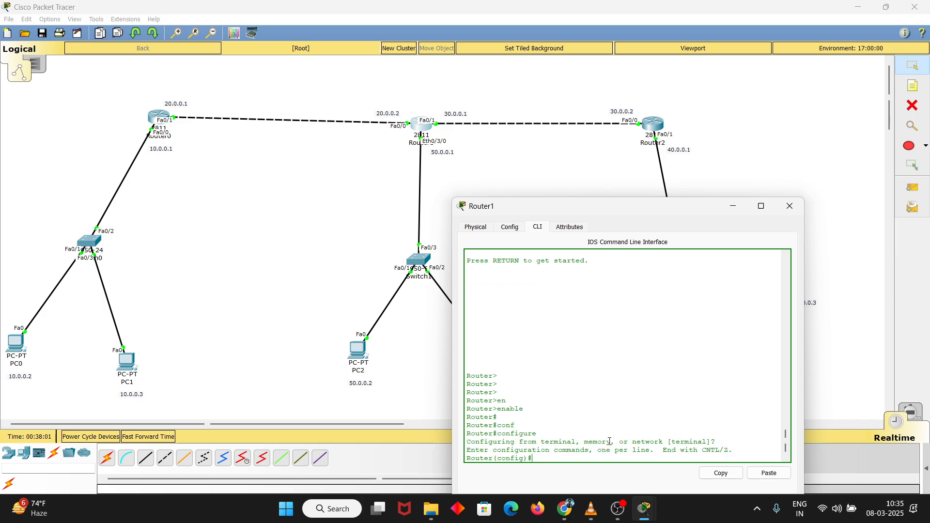
text(ter)
key(BackSpace)
key(BackSpace)
key(BackSpace)
key(Return)
key(Return)
key(Return)
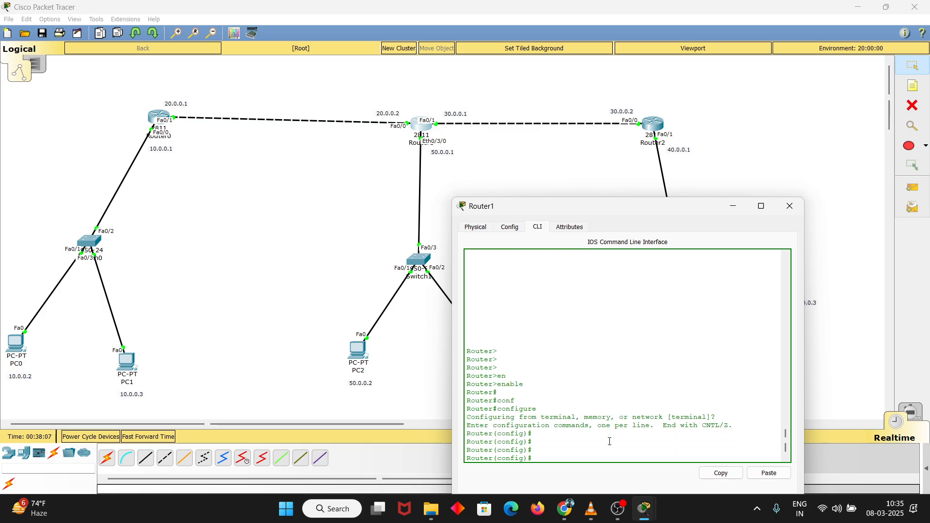
Try to run show ip route from global configuration mode on Router1
text(sj)
text(how ip ro)
key(Tab)
key(Tab)
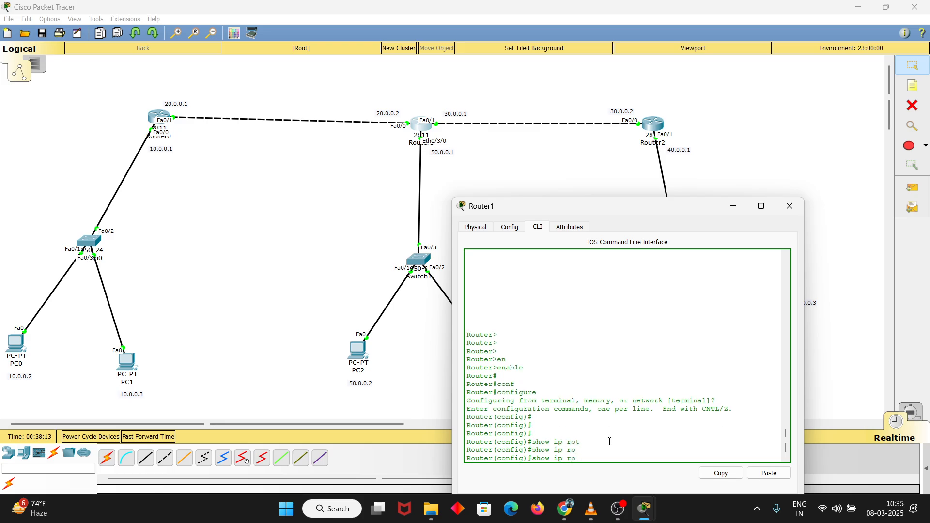
text(u)
key(Tab)
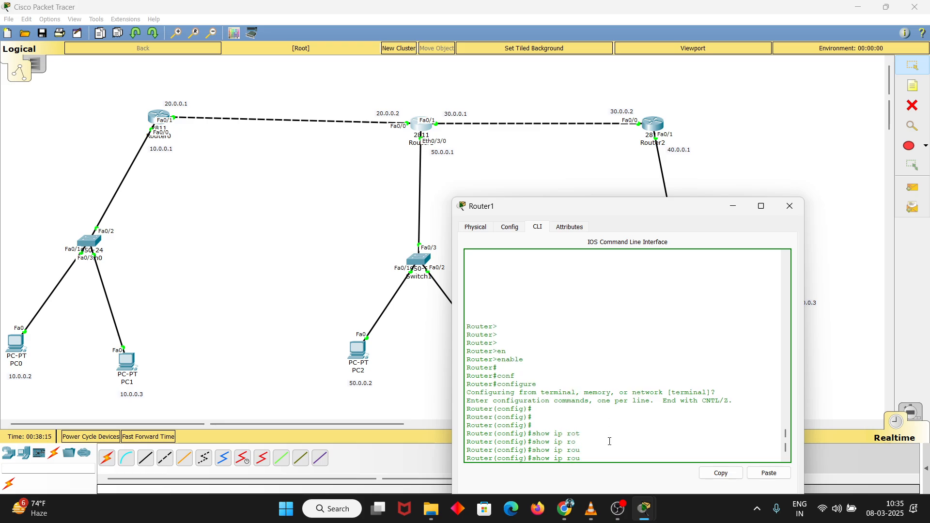
key(BackSpace)
key(BackSpace)
key(BackSpace)
key(BackSpace)
key(BackSpace)
key(BackSpace)
key(BackSpace)
key(BackSpace)
key(BackSpace)
key(BackSpace)
text(show ip route)
key(Return)
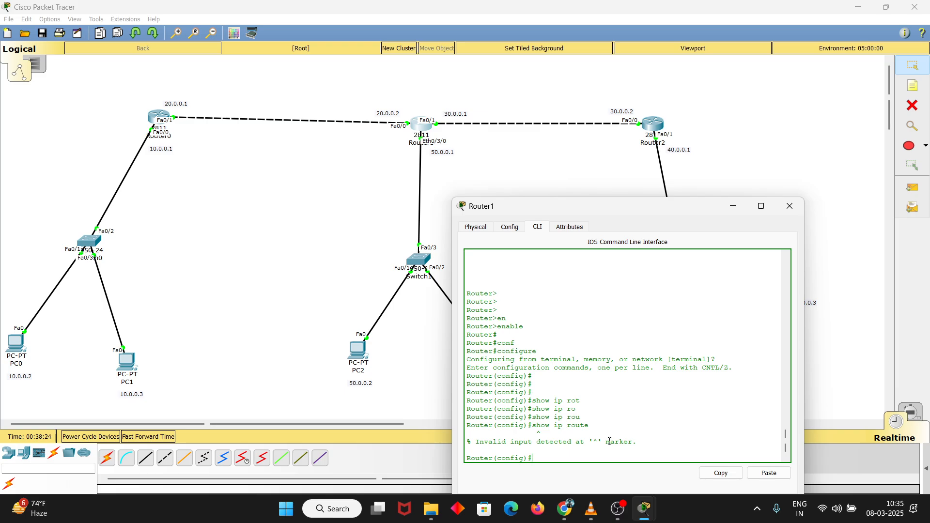
Exit to privileged mode on Router1 and run show ip route to read its directly connected networks
text(exit)
key(Return)
key(Return)
key(Return)
text(sh)
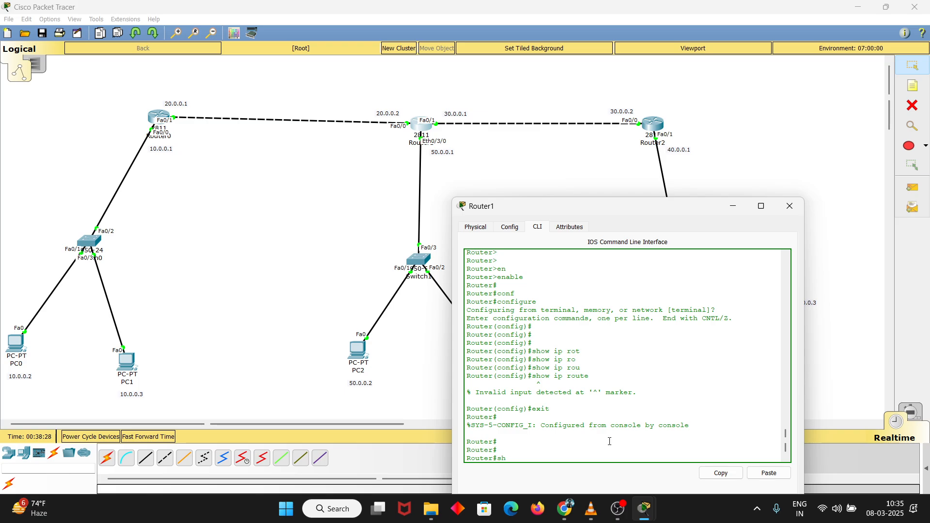
text(ow ip ro)
key(Tab)
key(Return)
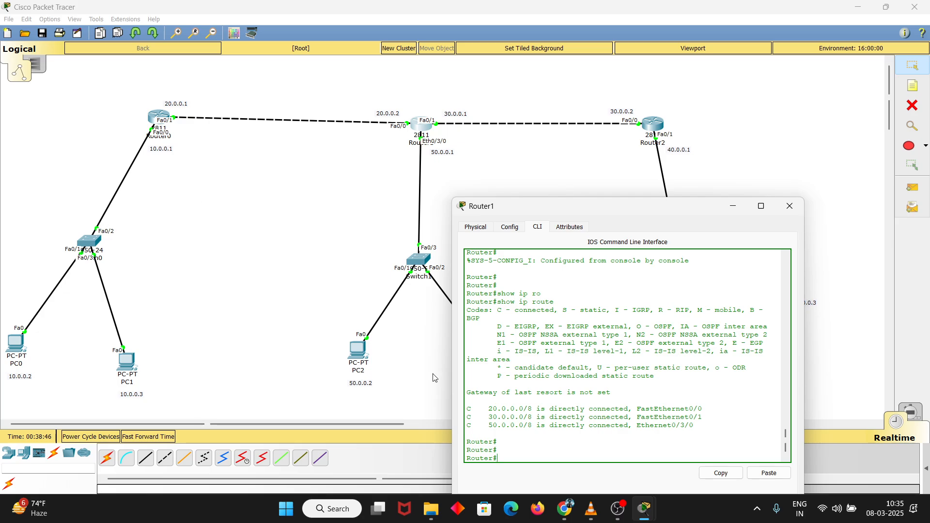
Enter global configuration mode on Router1 with configure terminal
text(con)
key(Tab)
text(f)
key(Tab)
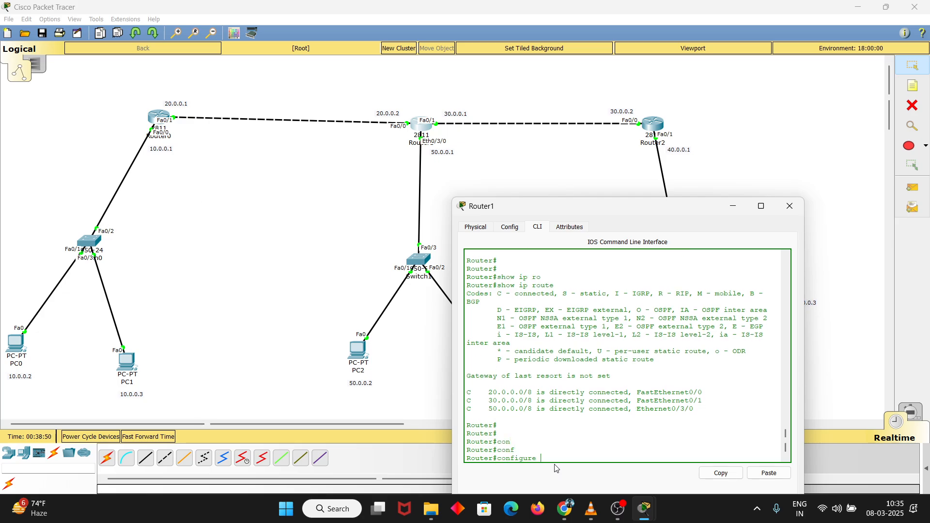
text(ter)
key(Tab)
key(Return)
Add a static route on Router1 to 10.0.0.0 with mask 255.0.0.0 through next hop 20.0.0.1
key(Return)
key(Return)
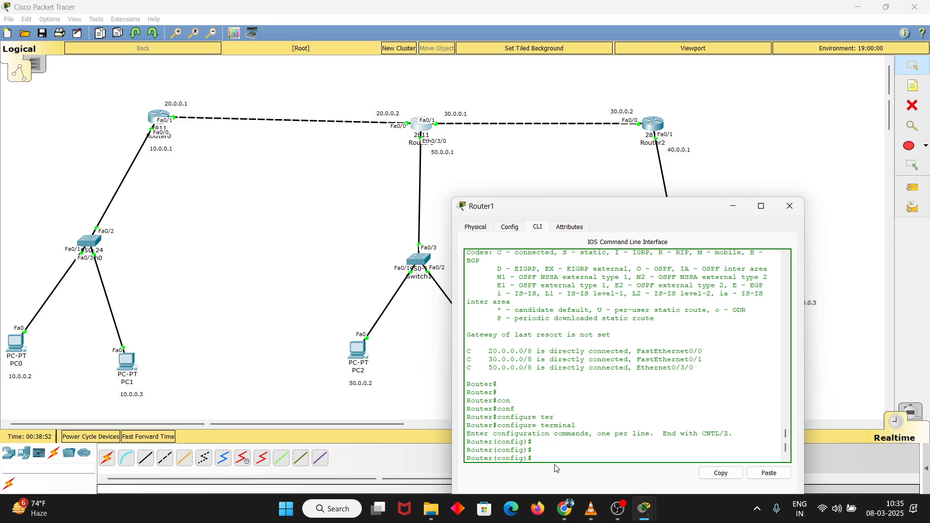
text(ip route 10.0.0.0 255.0.0.0 20.0.0.1)
key(Return)
key(Return)
key(Return)
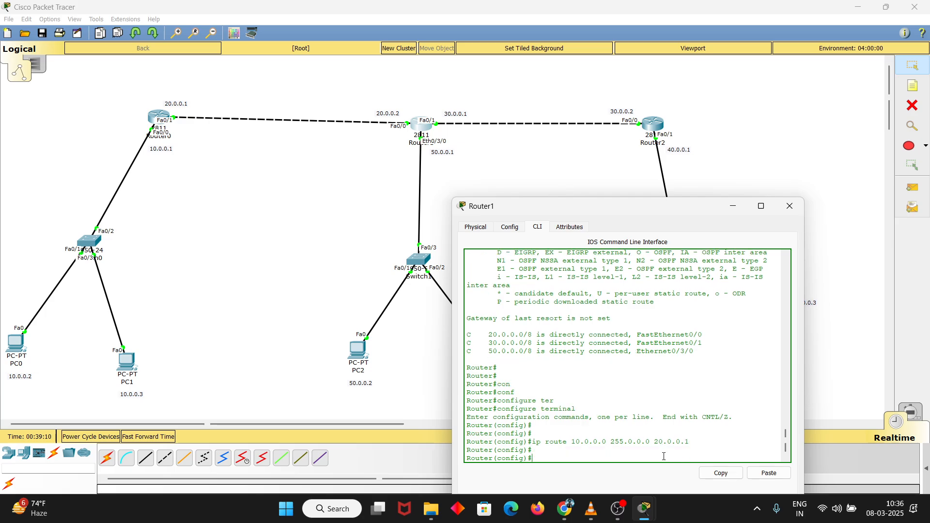
Reuse the previous route command to add a static route on Router1 to 40.0.0.0, mask 255.0.0.0, next hop 30.0.0.2
key(Up)
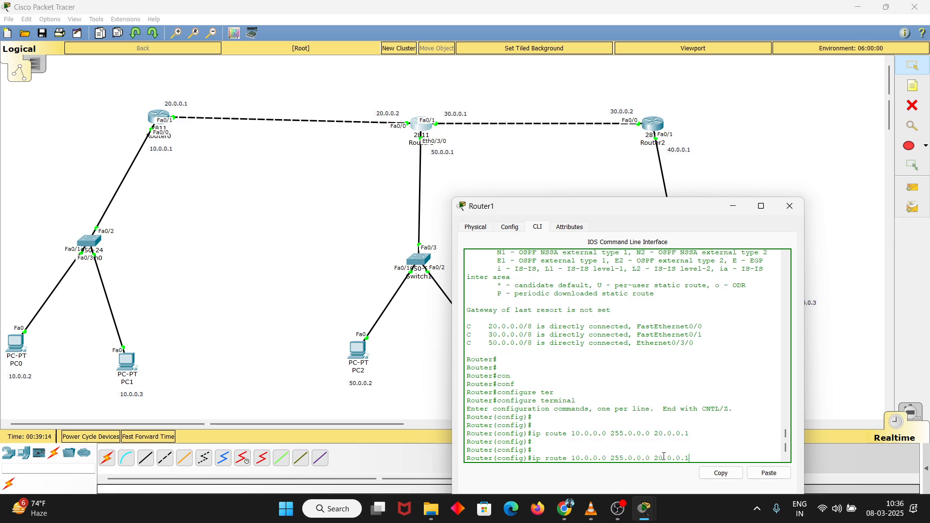
key(BackSpace)
text(2)
click(664, 456)
key(BackSpace)
text(3)
key(BackSpace)
text(4)
key(Return)
key(Return)
key(Return)
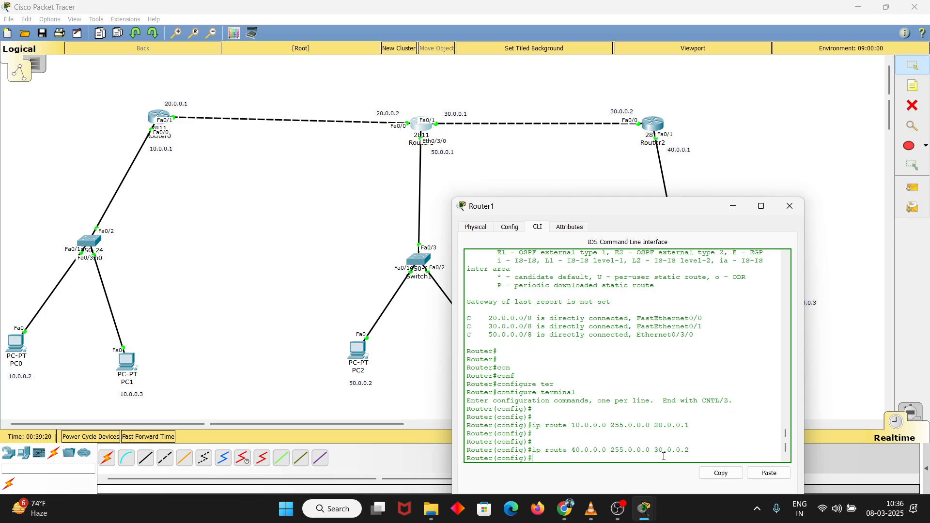
Leave global configuration mode on Router1 and run show ip route to verify its static routes
text(exit)
key(Return)
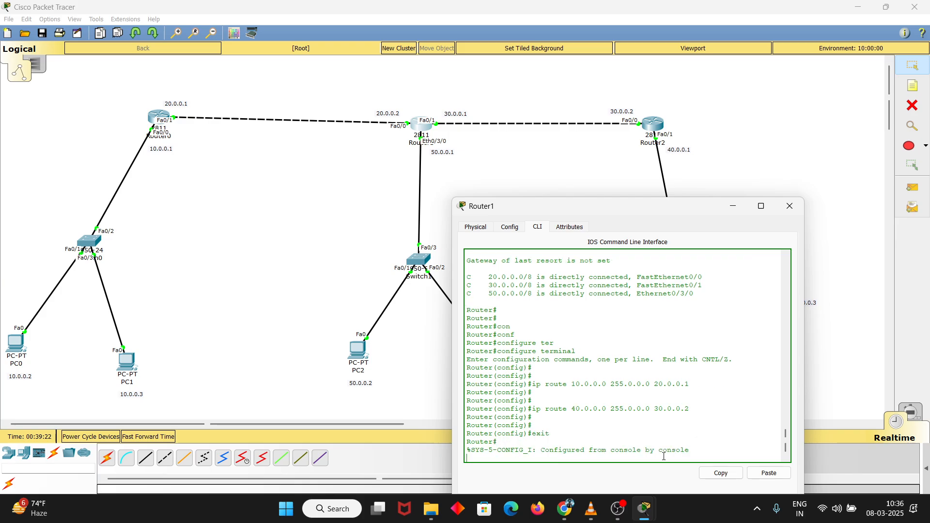
key(Return)
text(show ip)
key(Tab)
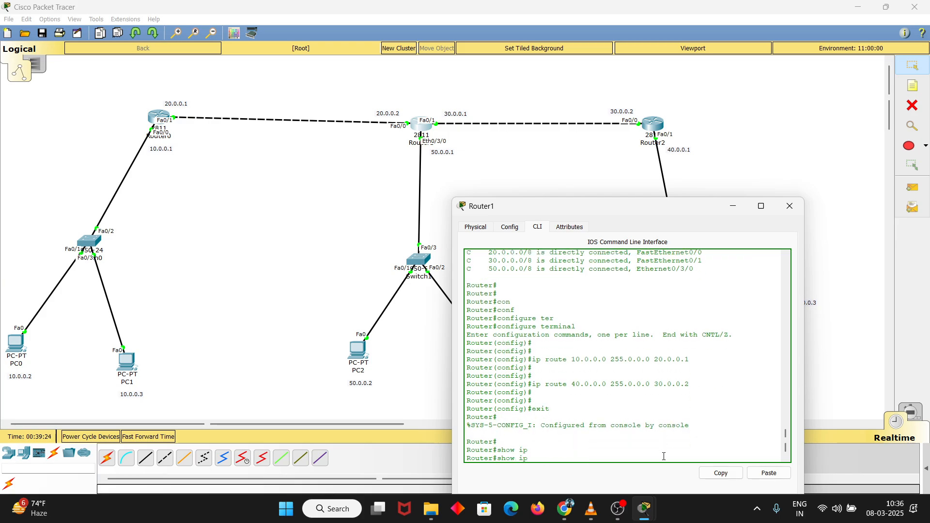
text(r)
key(Tab)
text(o)
key(Tab)
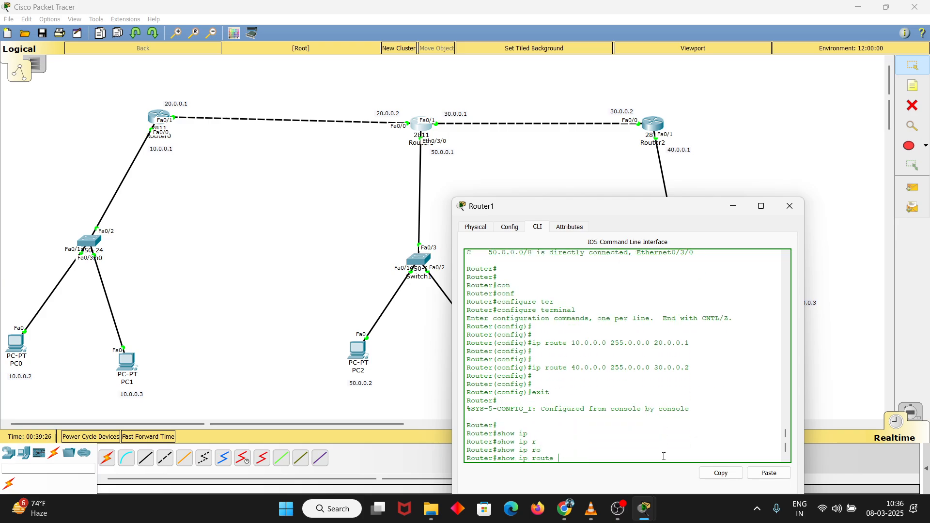
key(Return)
key(Return)
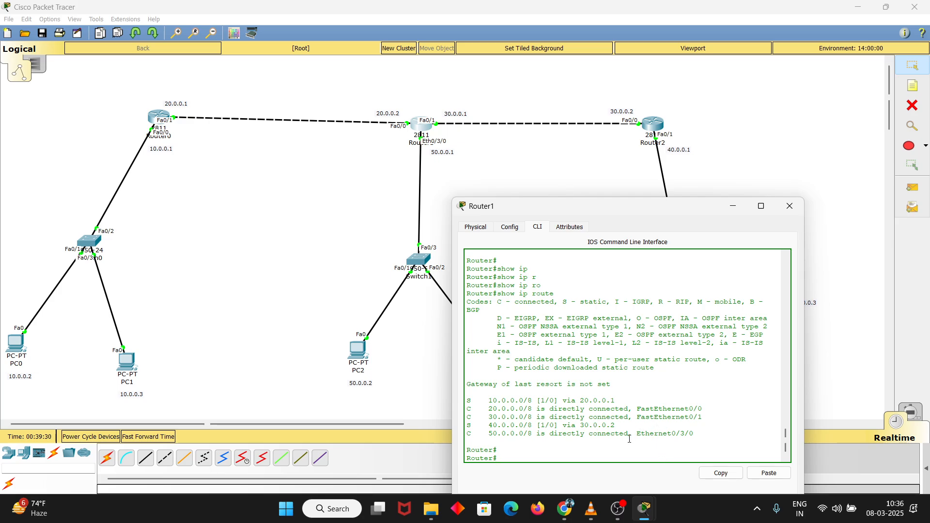
Ping an address in the 10.0.0.0 network from Router1
text(ping 10.0.0.2)
key(Return)
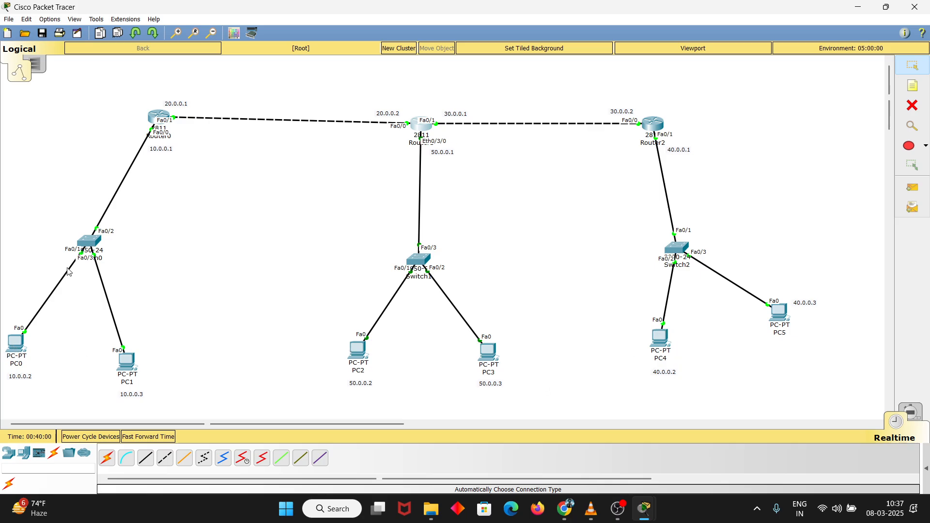
Open the Command Prompt on PC2 and ping PC5 at 40.0.0.3
click(359, 357)
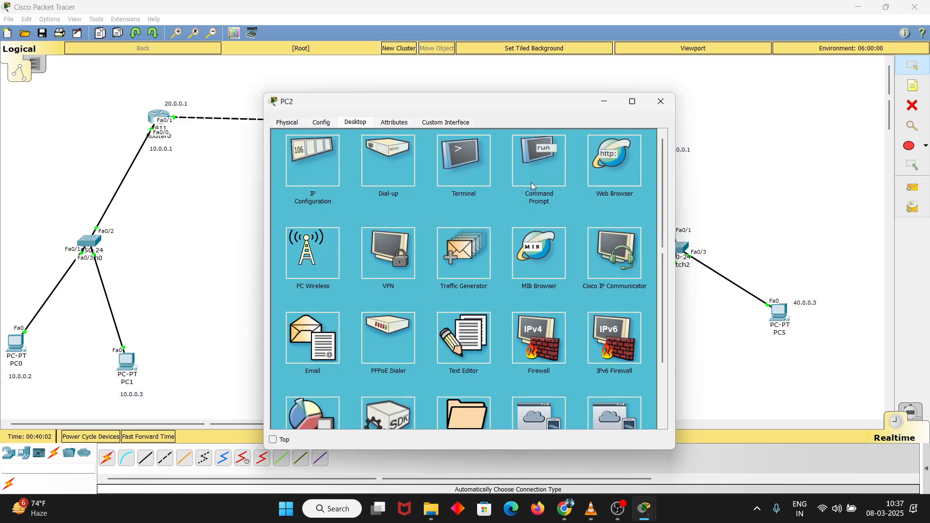
click(528, 162)
text(ping)
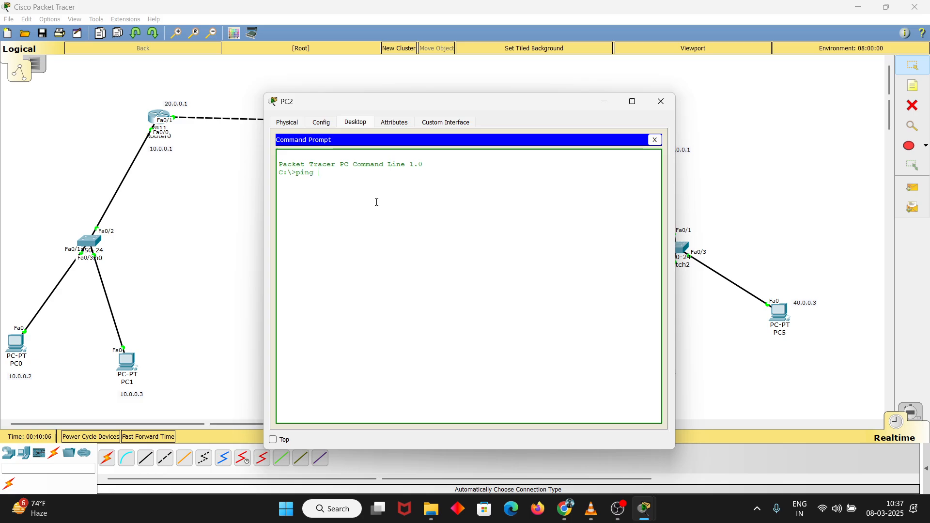
drag(442, 104, 380, 111)
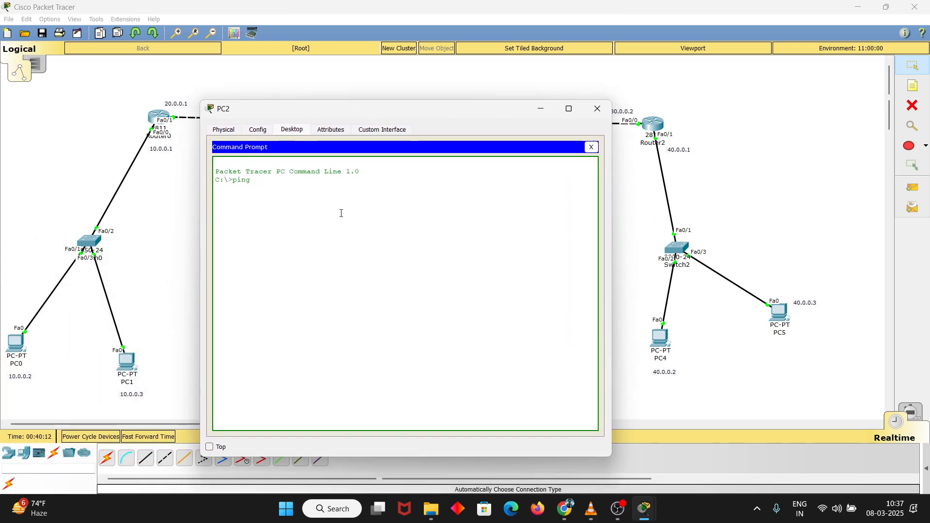
text(40.0.0.3)
key(Return)
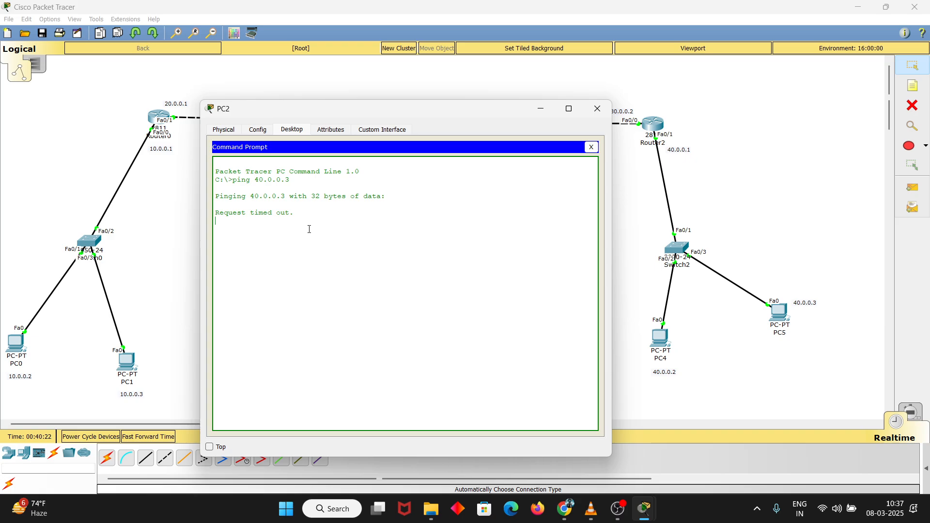
Interrupt the ping on PC2 and repeat it to 40.0.0.3 twice, stopping the last run early
key(ctrl+c)
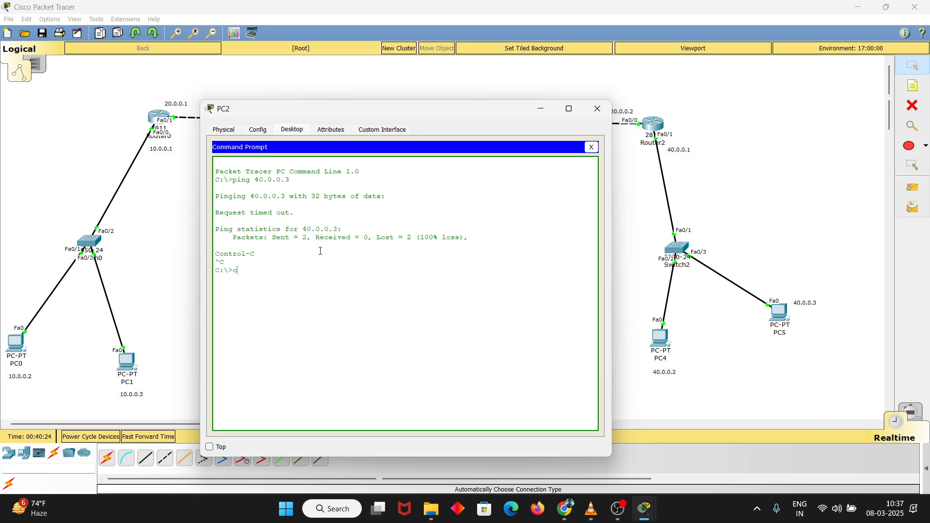
text(c)
key(Up)
key(Return)
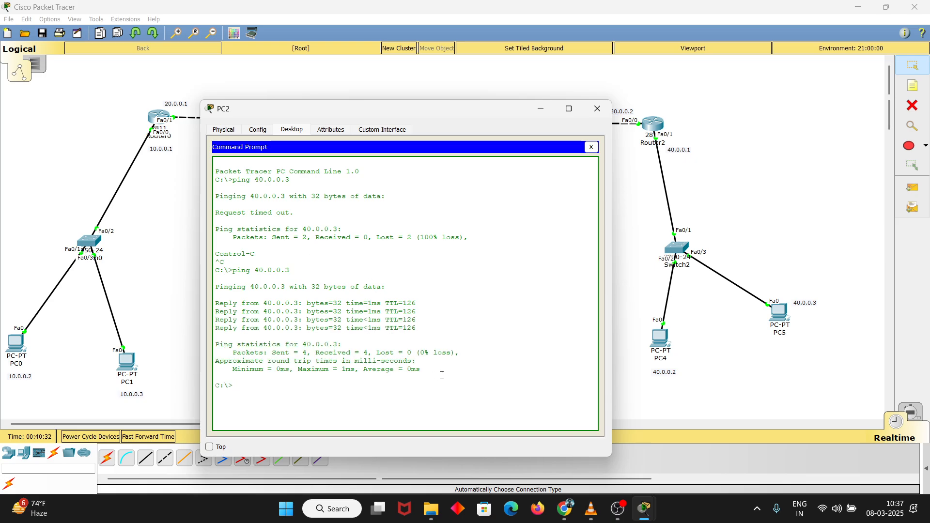
key(Up)
key(Return)
key(ctrl+c)
key(Return)
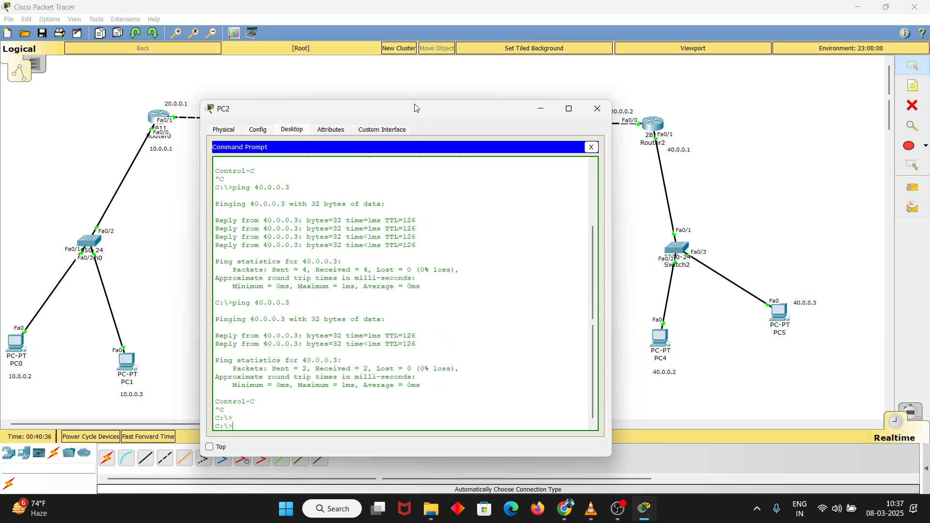
Uncover PC0 in the topology, ping it at 10.0.0.2 from PC2 and interrupt the ping
drag(415, 107, 552, 104)
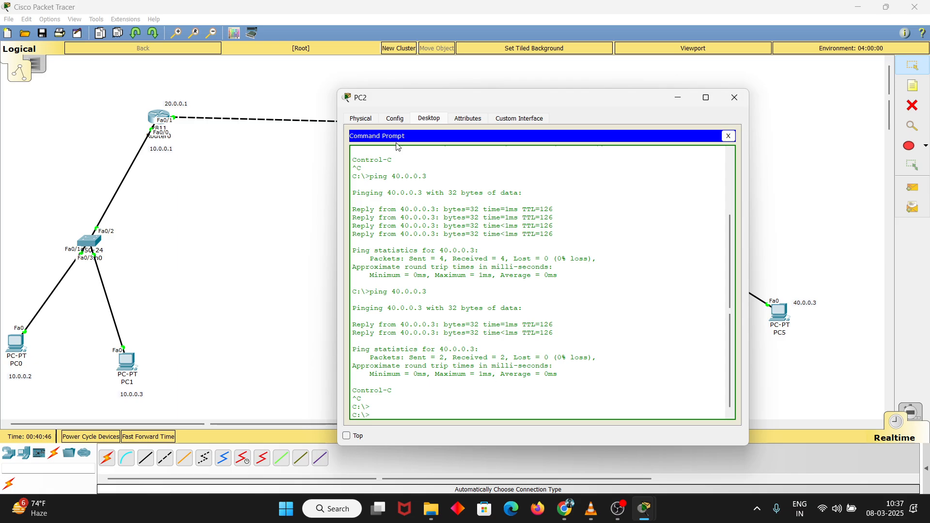
key(Up)
key(BackSpace)
text(10.0.0.2)
key(Return)
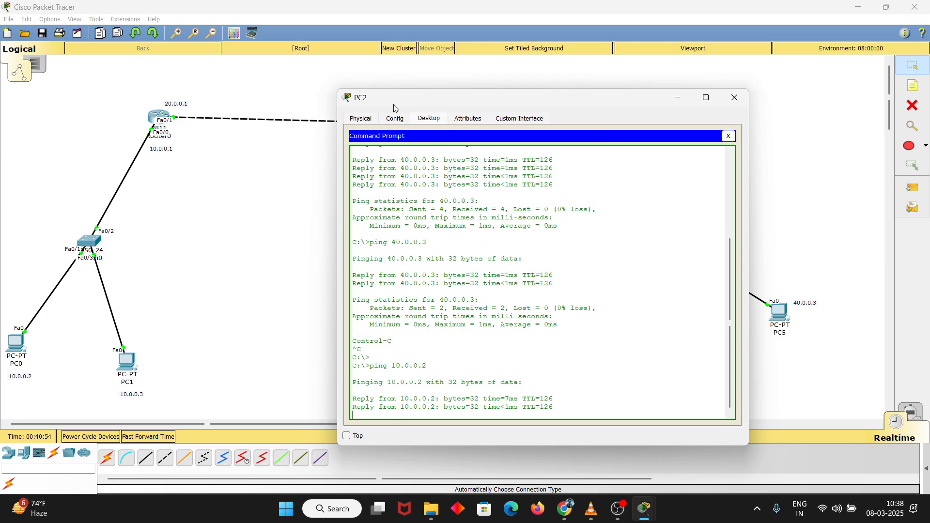
key(ctrl+c)
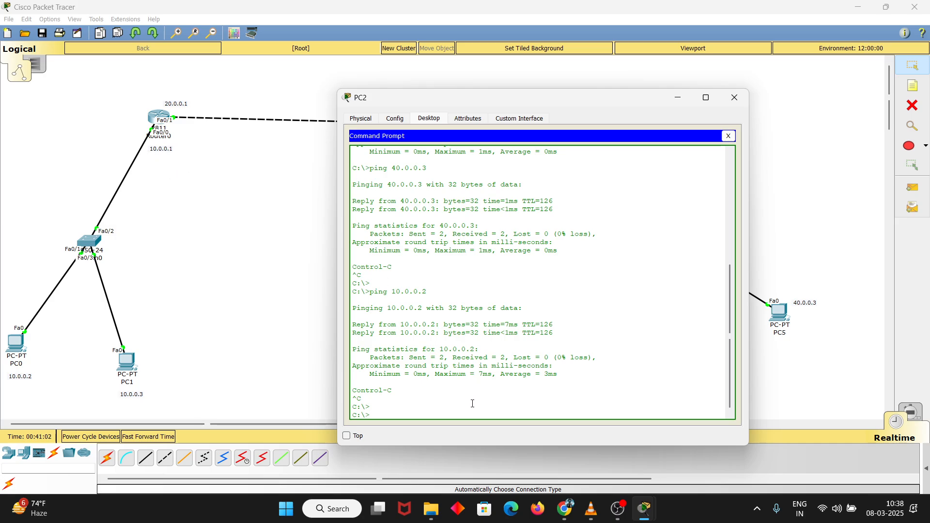
Ping Router0's LAN interface at 10.0.0.1 from PC2, interrupt the ping and close the PC2 window
key(Up)
key(Return)
key(ctrl+c)
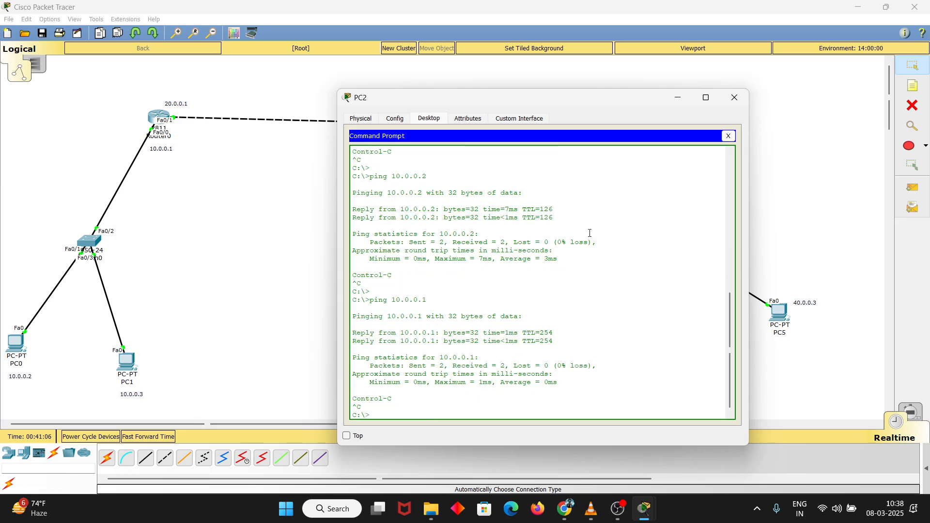
drag(601, 108, 456, 136)
click(590, 125)
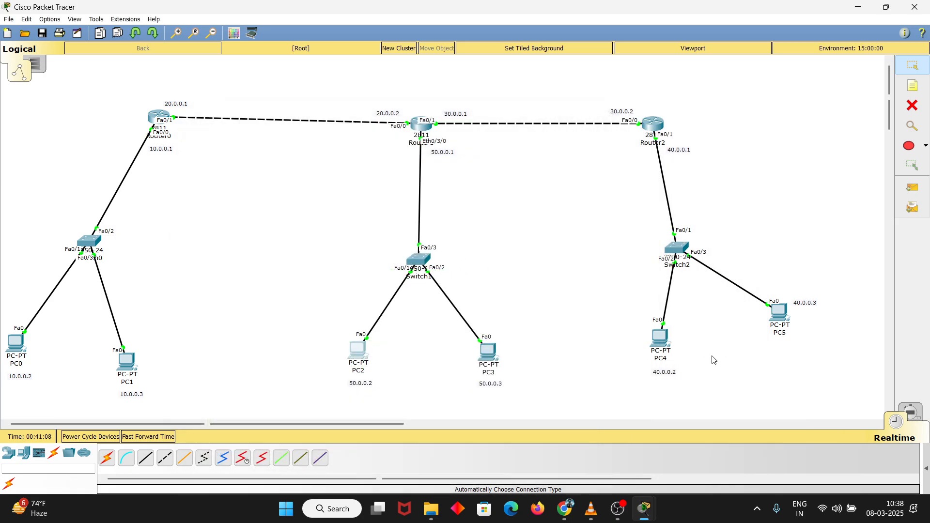
Open the Command Prompt on PC5 and ping PC1 at 10.0.0.3
click(779, 312)
click(537, 199)
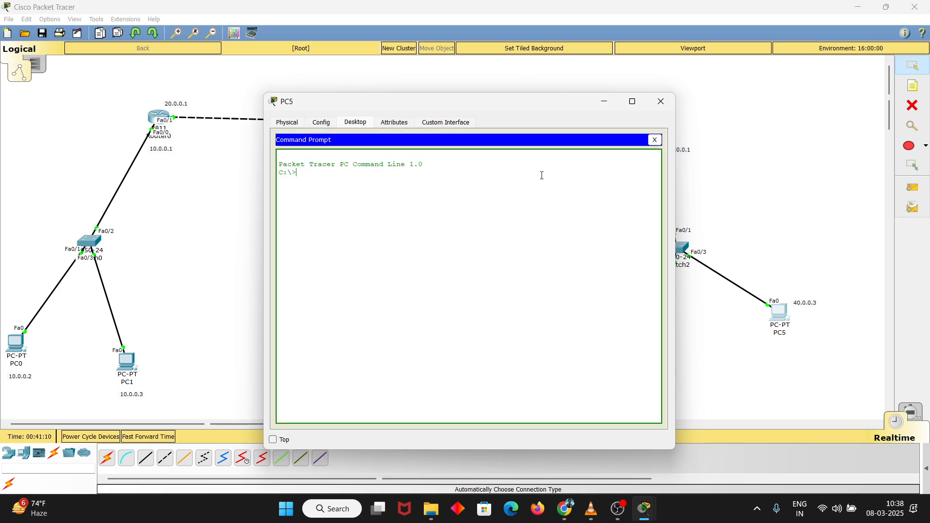
text(ping)
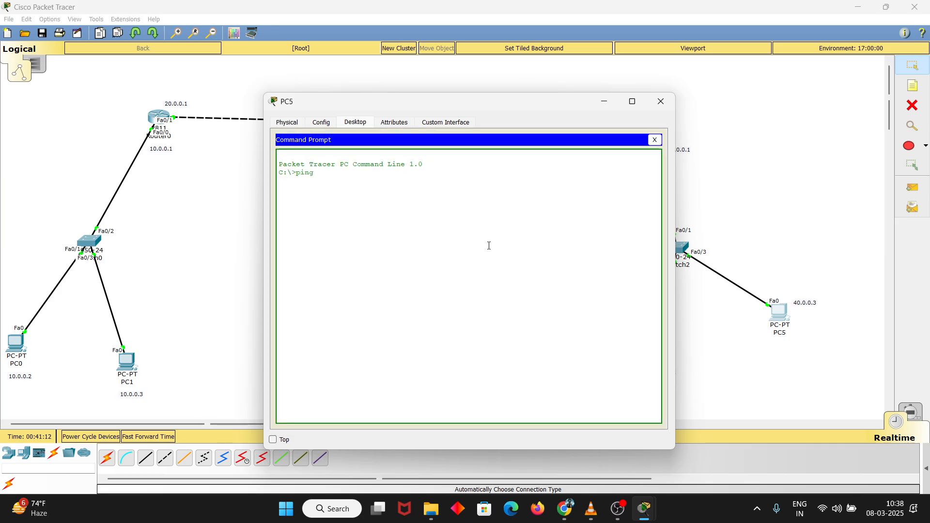
text( 10.0.0.3)
key(Return)
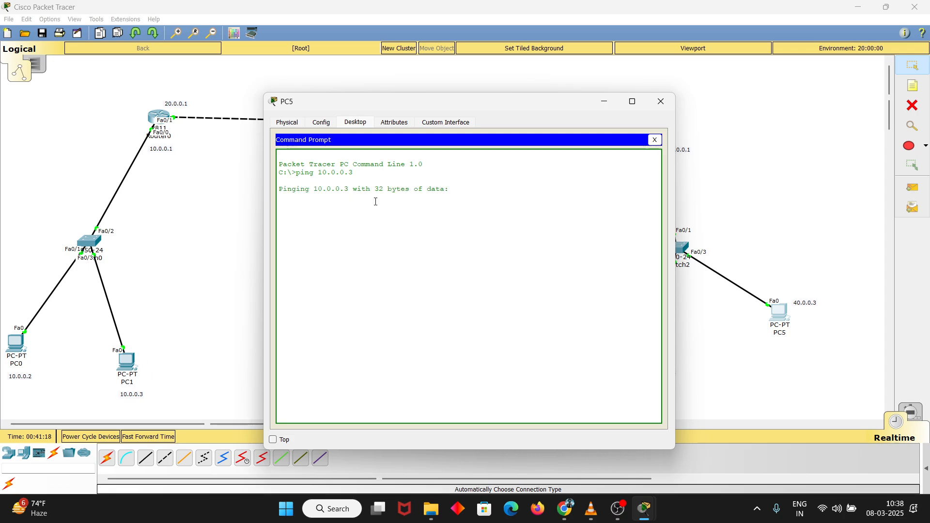
Interrupt the ping on PC5 and repeat it to 10.0.0.3 until it completes
key(ctrl+c)
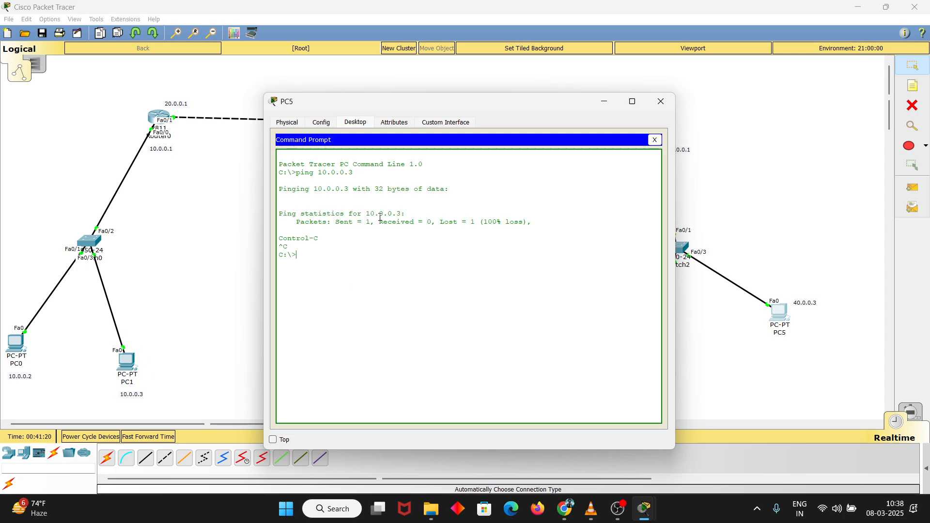
key(Up)
key(Return)
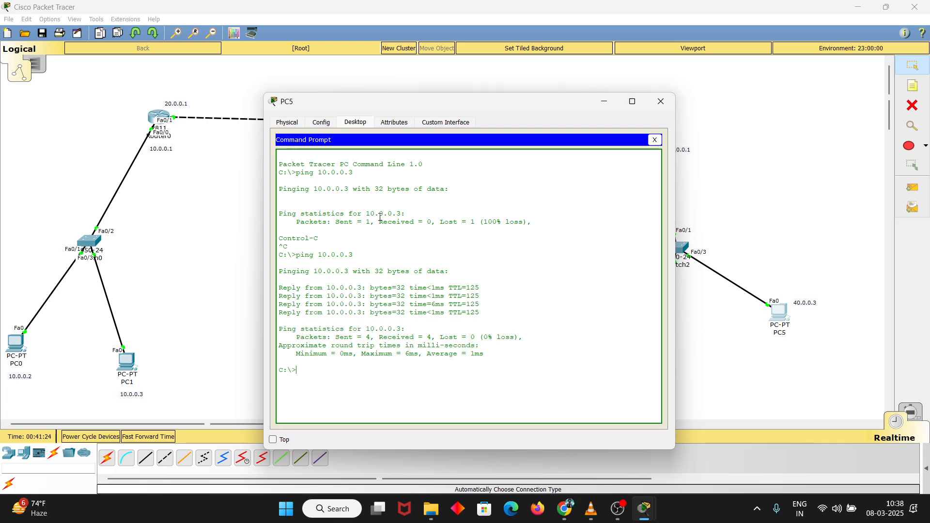
key(Return)
key(Return)
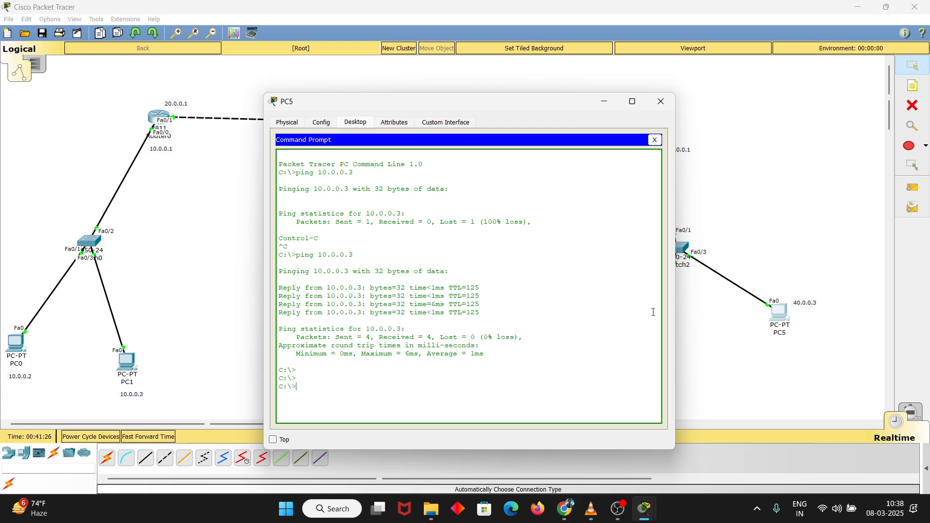
Move the PC5 window aside to uncover the middle network and ping PC3 at 50.0.0.3
drag(473, 109, 708, 103)
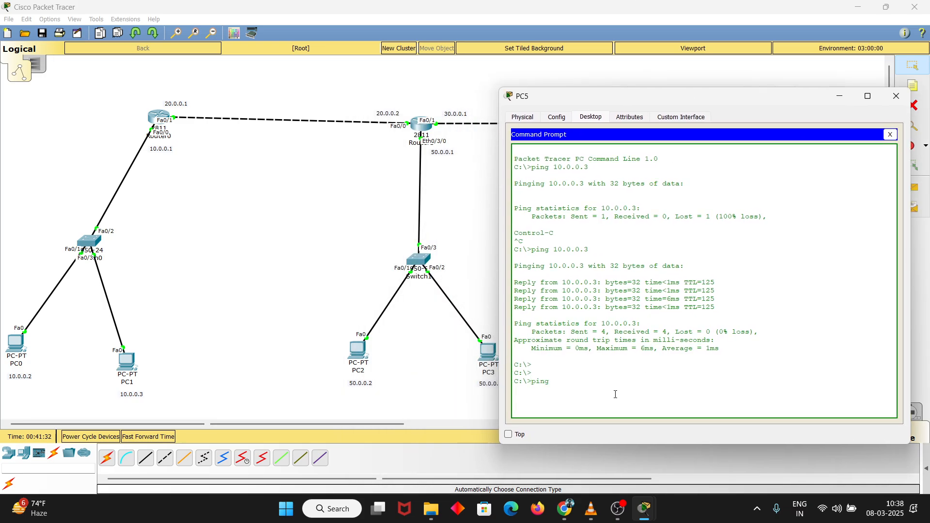
text(50.0.0.3)
key(Return)
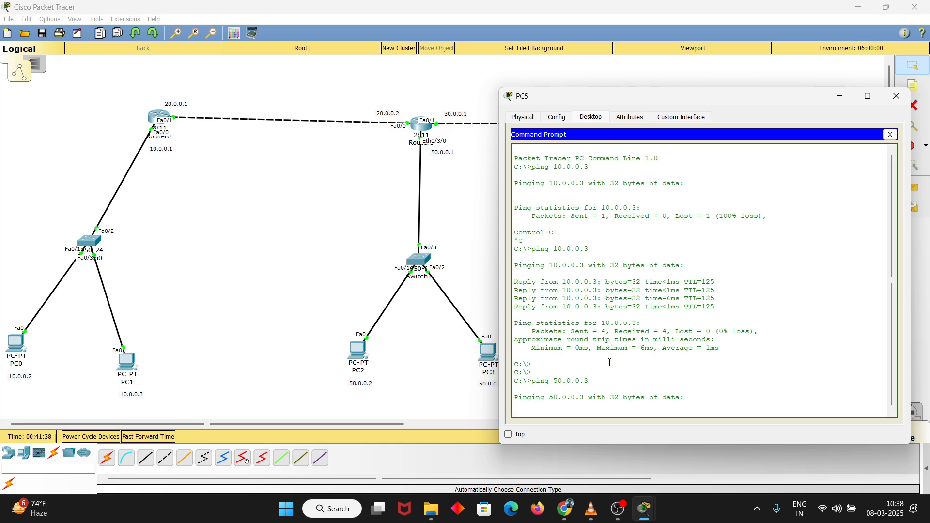
Interrupt the ping to 50.0.0.3, run it once more from PC5 and stop it early
key(ctrl+c)
key(Up)
key(Return)
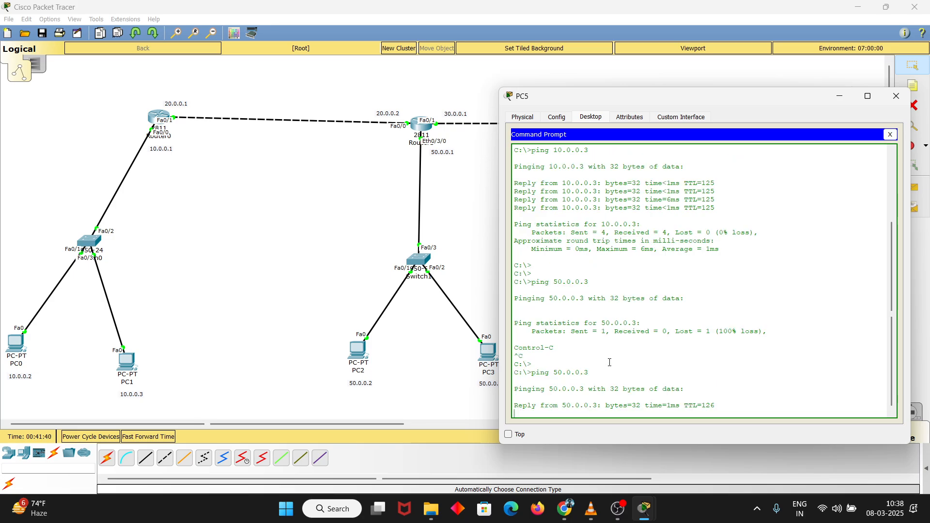
key(ctrl+c)
key(Return)
key(Return)
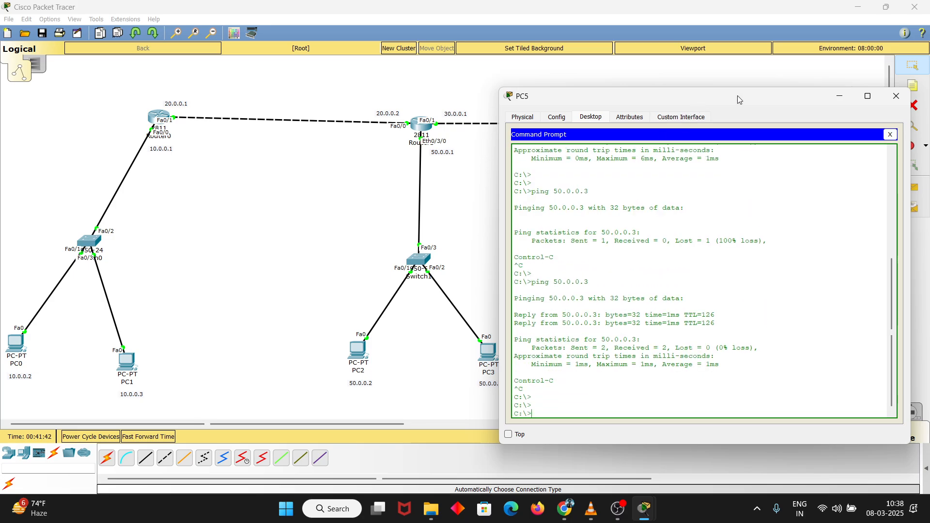
Examine the reply lines from 50.0.0.3 in PC5's Command Prompt, then close the PC5 window
drag(737, 95, 670, 72)
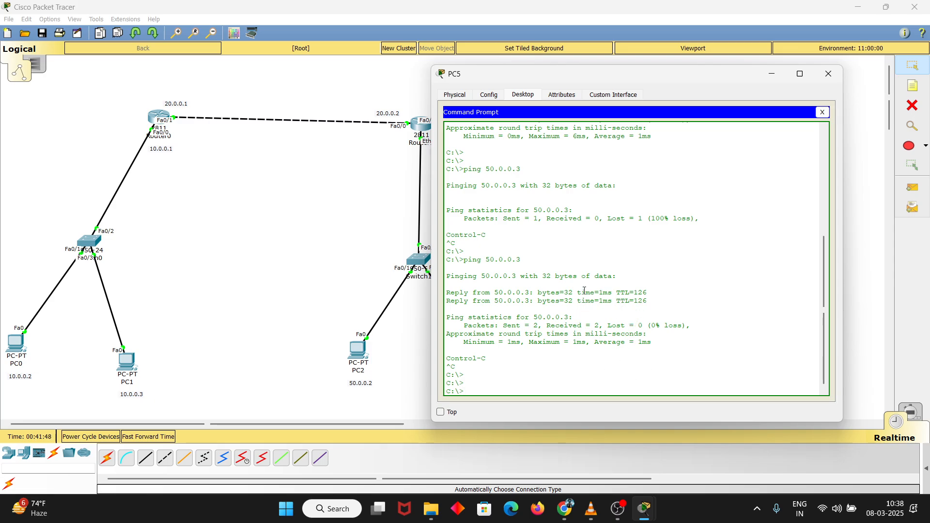
drag(543, 296, 650, 301)
click(657, 287)
click(565, 299)
click(828, 76)
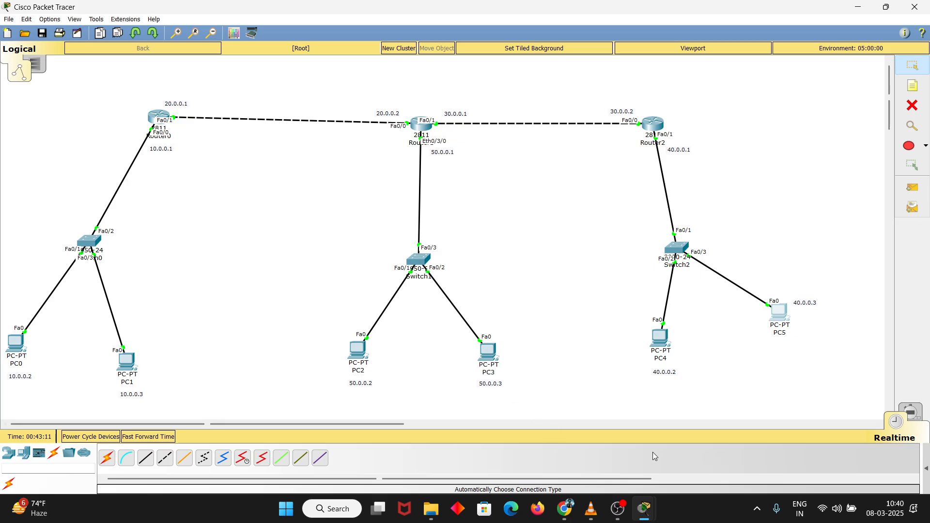
mouse_move(623, 511)
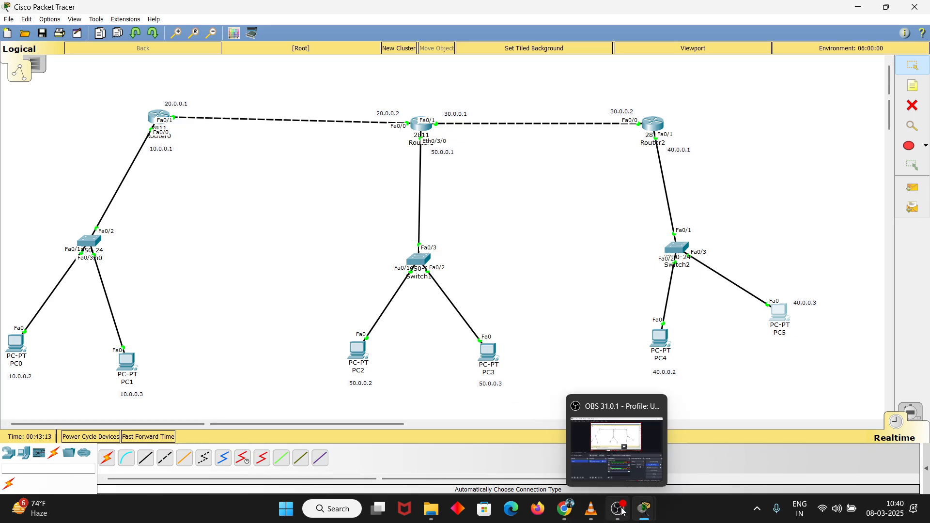